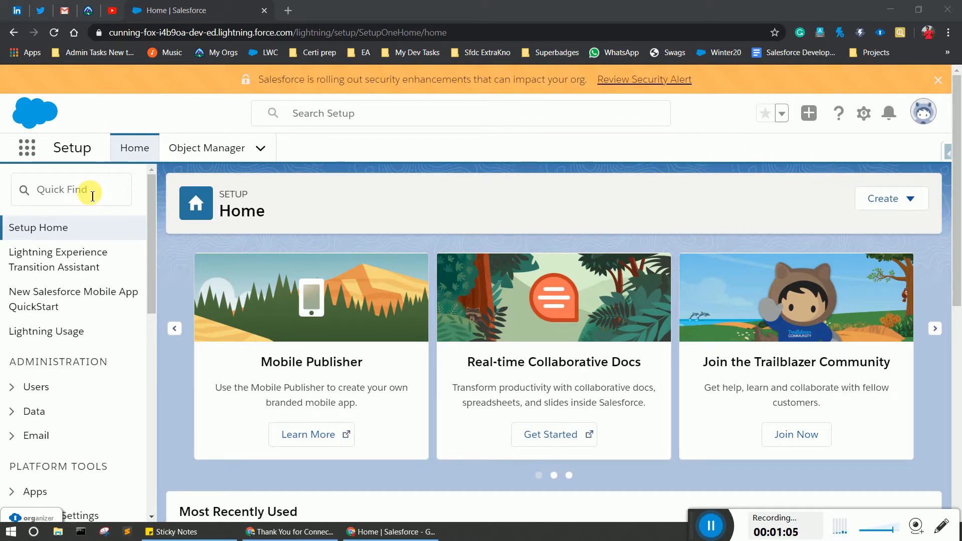
# Find Classic Letterheads in Setup by searching for "Lett" and continue past its introduction to the letterhead list
pyautogui.click(92, 198)
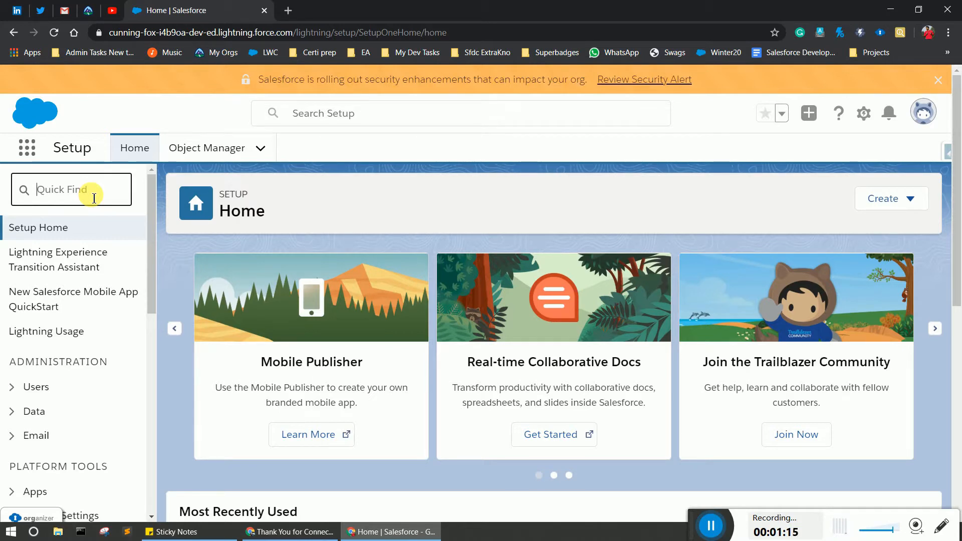
pyautogui.write('L')
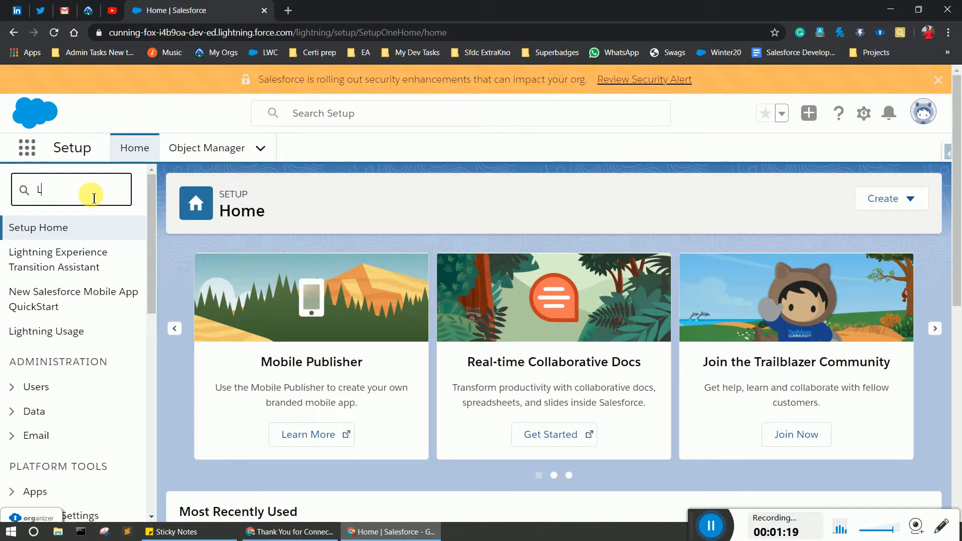
pyautogui.write('ett')
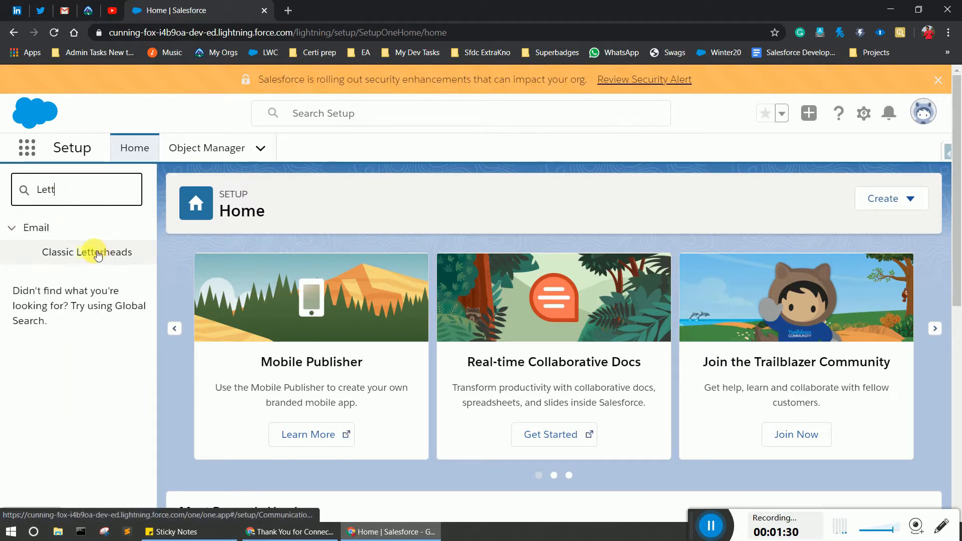
pyautogui.click(97, 254)
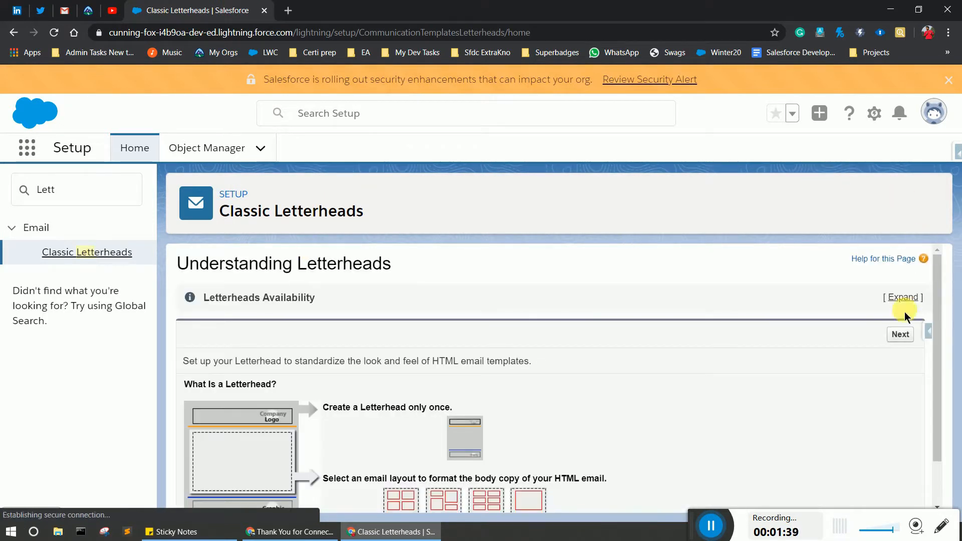
pyautogui.moveTo(938, 300); pyautogui.dragTo(938, 336)
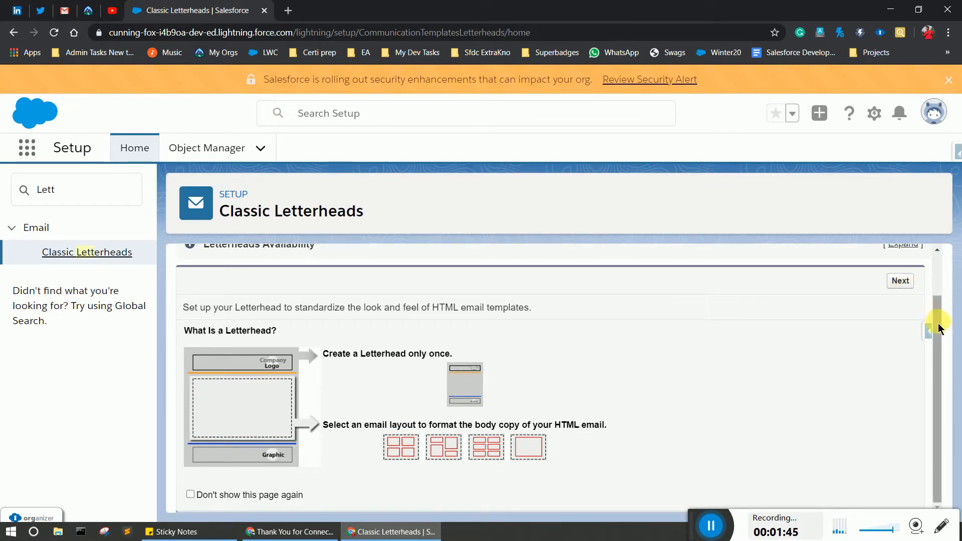
pyautogui.moveTo(939, 328); pyautogui.dragTo(933, 313)
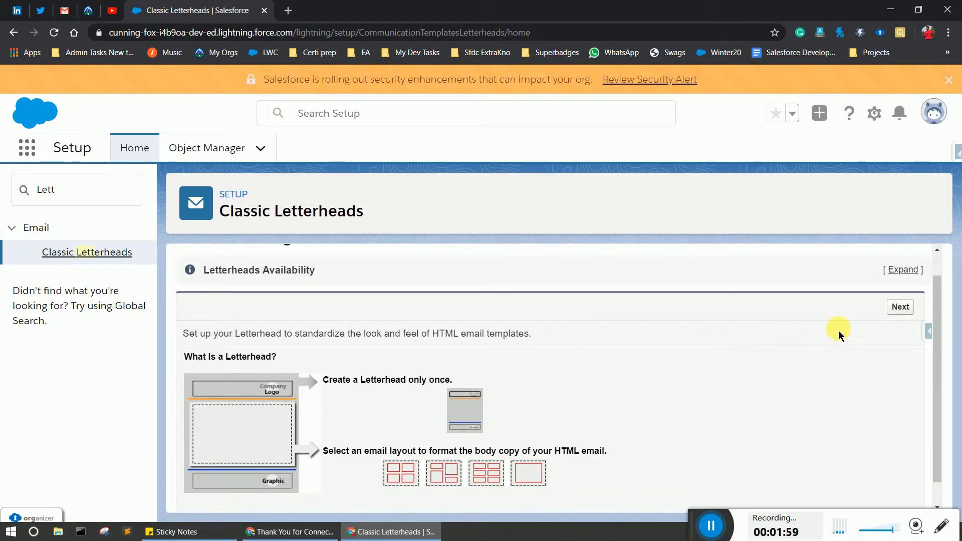
pyautogui.click(901, 306)
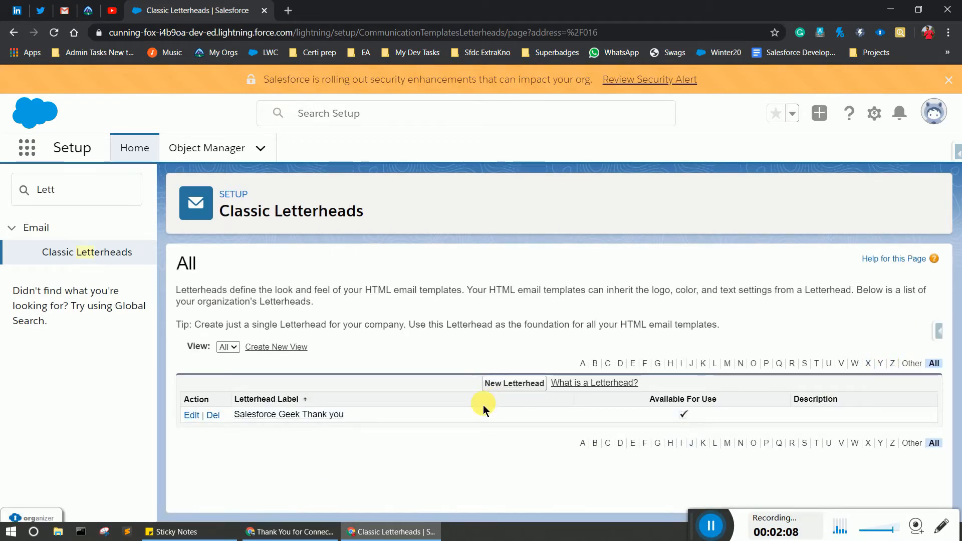
# Create and save a new letterhead labelled "Salesforce Geek Thankyou Email Letterhead" with Available For Use enabled
pyautogui.click(524, 385)
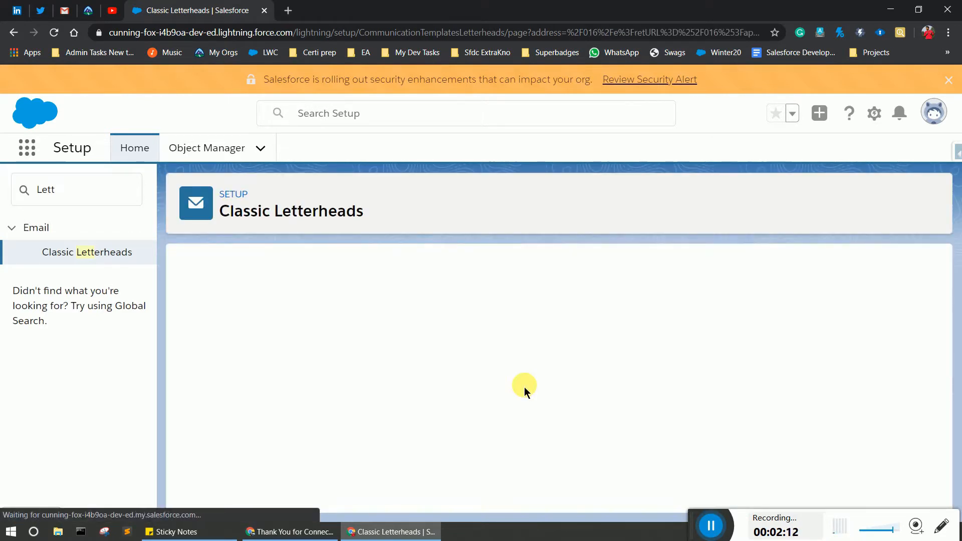
pyautogui.click(365, 362)
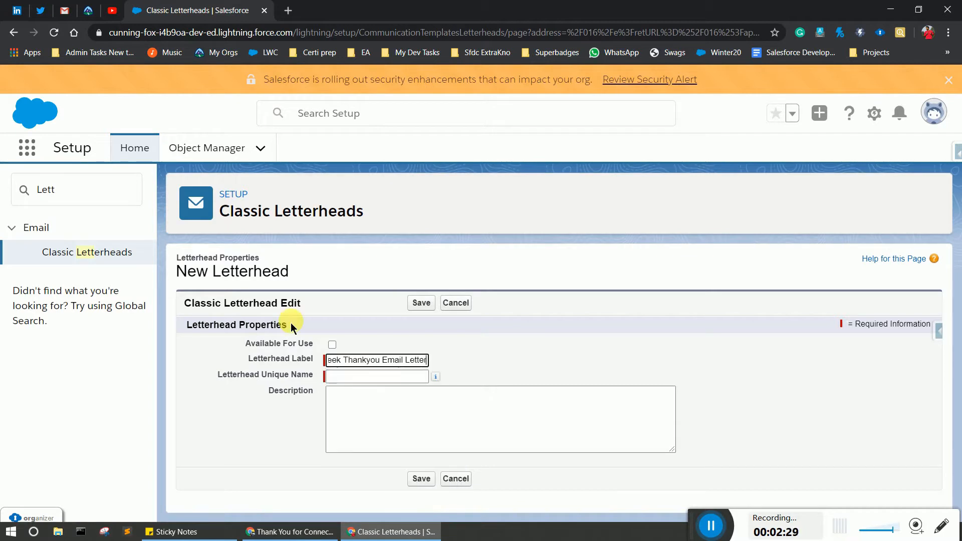
pyautogui.write('H')
pyautogui.press('BackSpace')
pyautogui.press('BackSpace')
pyautogui.press('BackSpace')
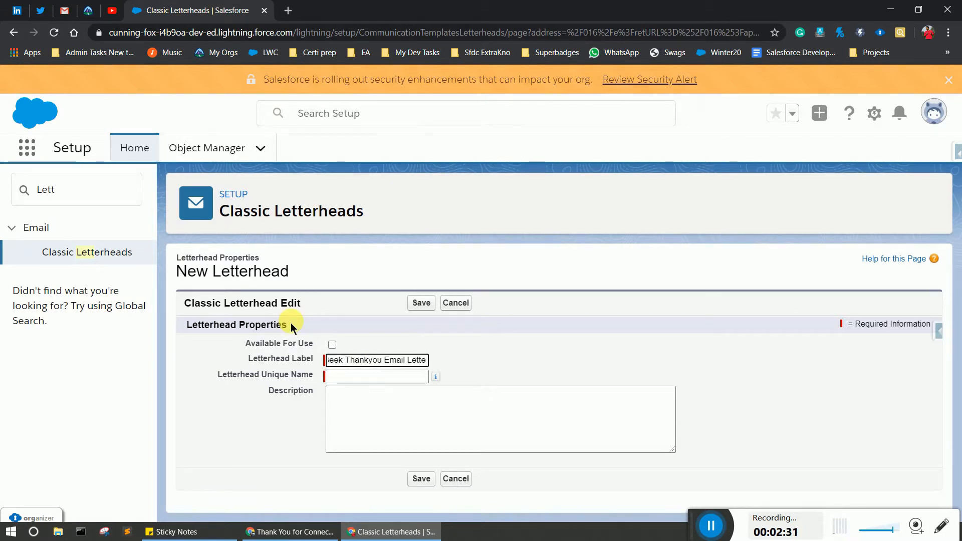
pyautogui.write('rhead')
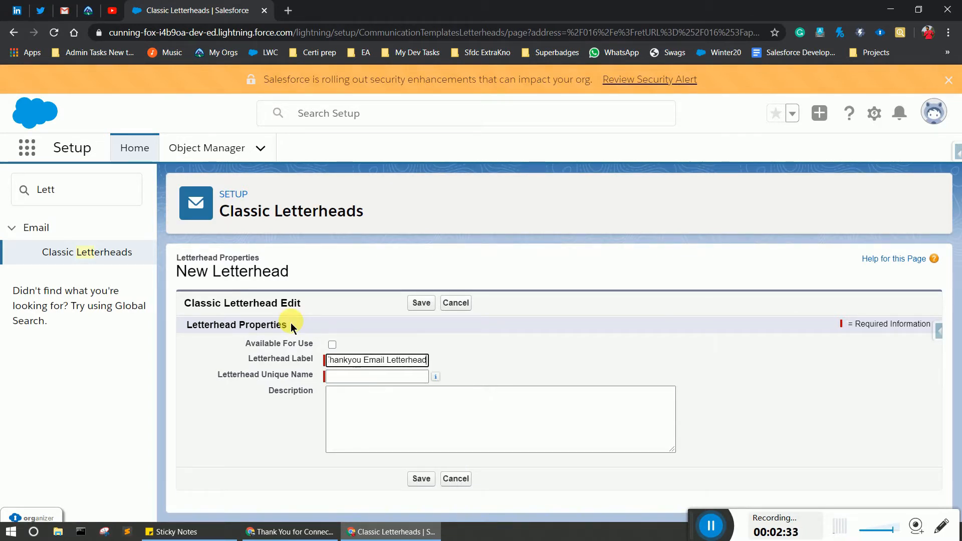
pyautogui.click(352, 392)
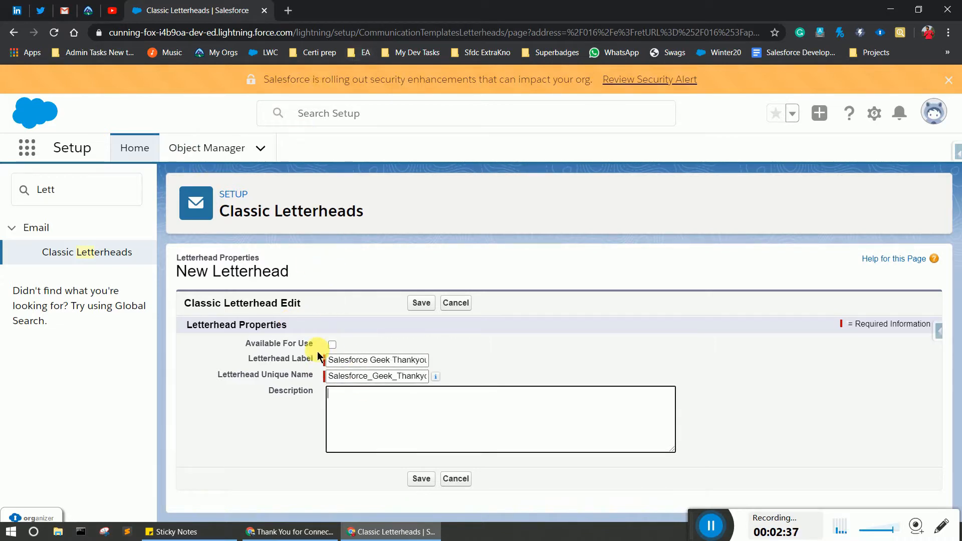
pyautogui.click(331, 345)
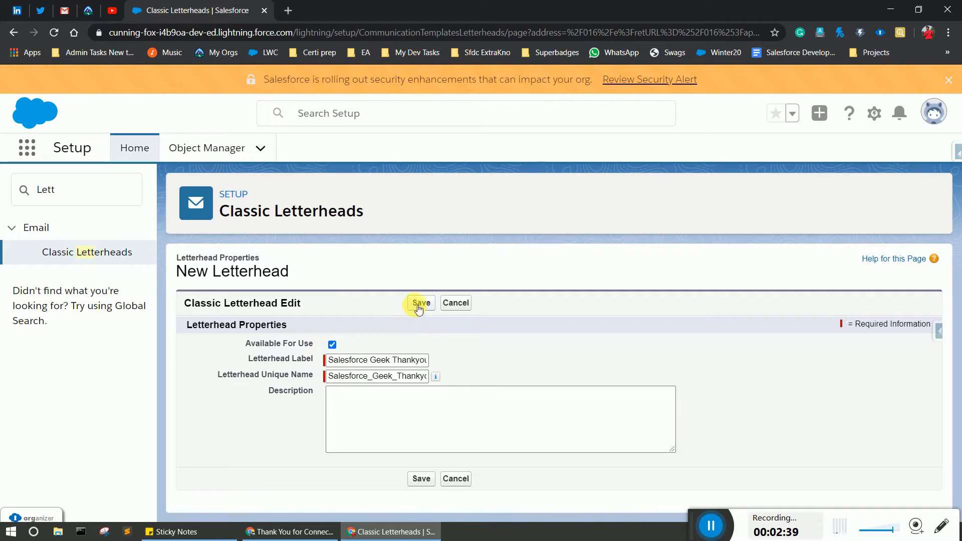
pyautogui.click(418, 306)
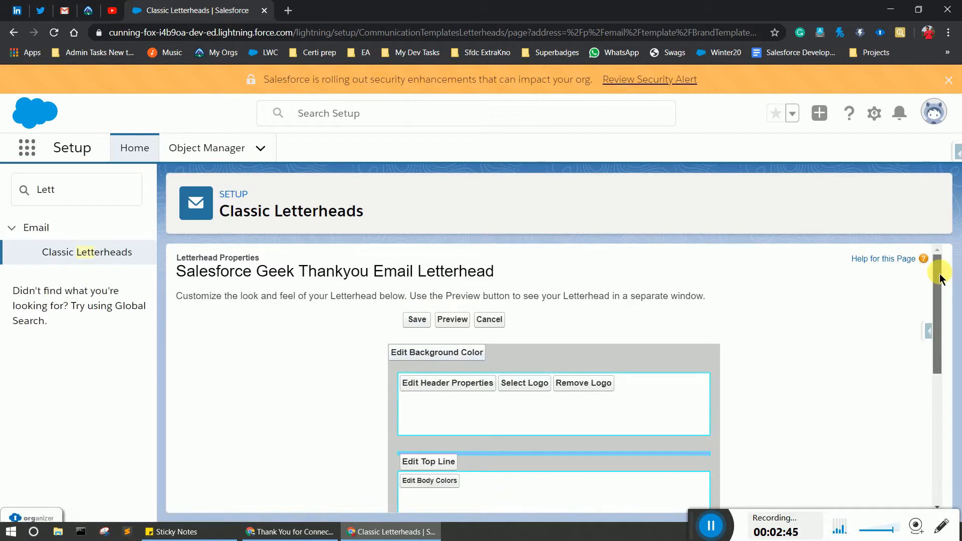
pyautogui.moveTo(940, 278)
pyautogui.mouseDown()
pyautogui.moveTo(937, 303)
pyautogui.moveTo(936, 272)
pyautogui.mouseUp()
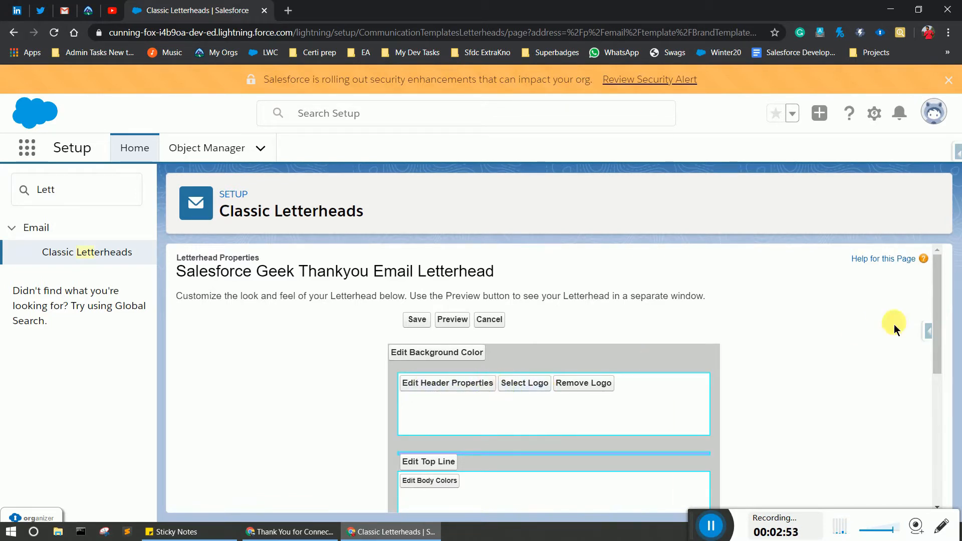
pyautogui.moveTo(935, 290); pyautogui.dragTo(935, 418)
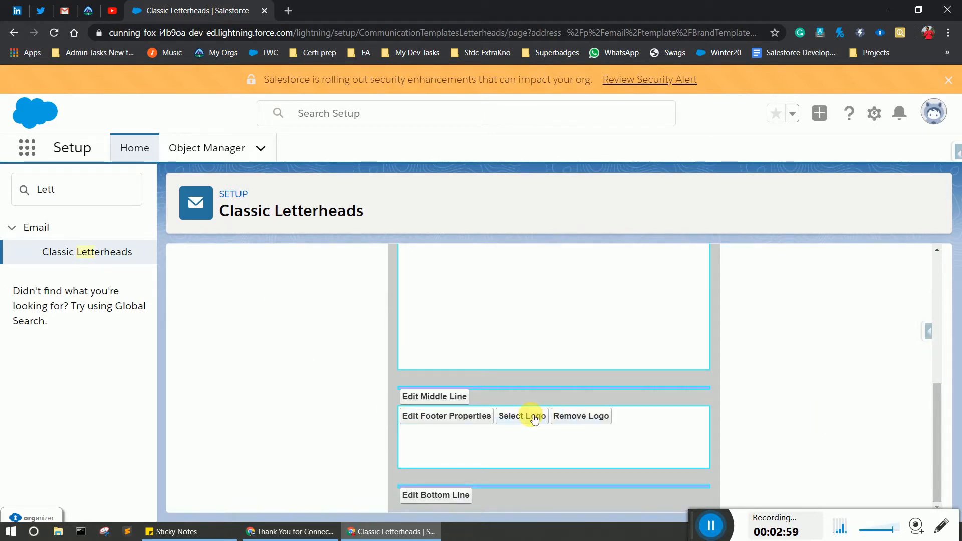
pyautogui.moveTo(940, 425); pyautogui.dragTo(936, 288)
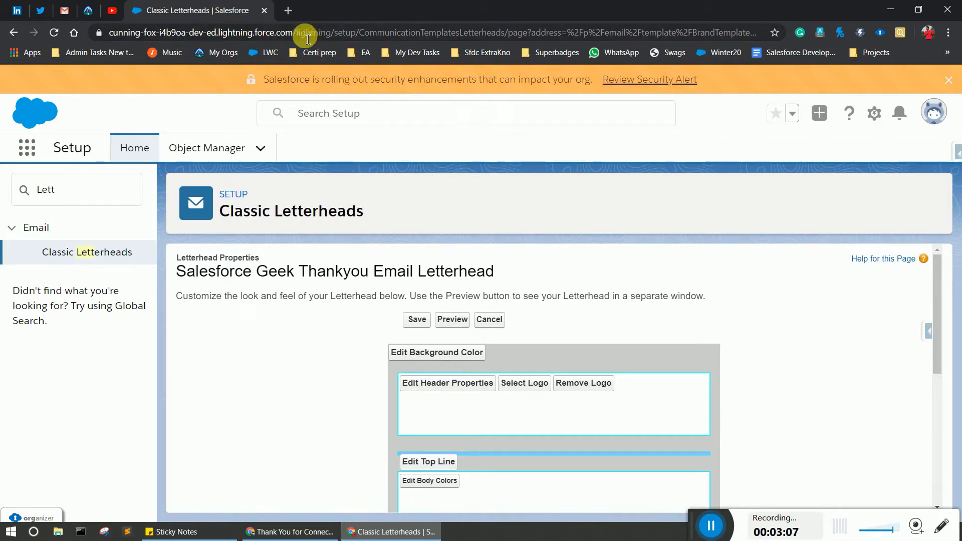
pyautogui.moveTo(295, 33); pyautogui.dragTo(97, 43)
pyautogui.hotkey('ctrl', 'c')
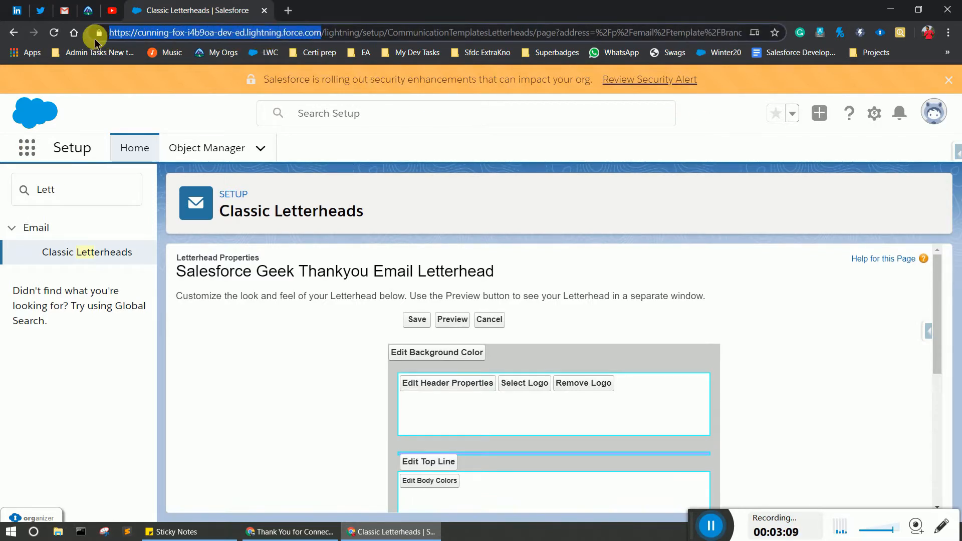
pyautogui.click(288, 11)
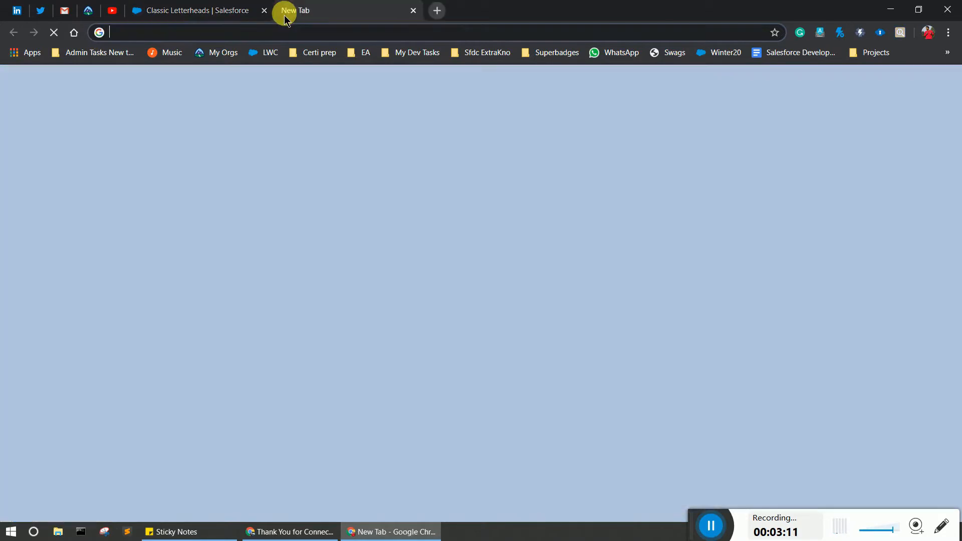
pyautogui.hotkey('ctrl', 'v')
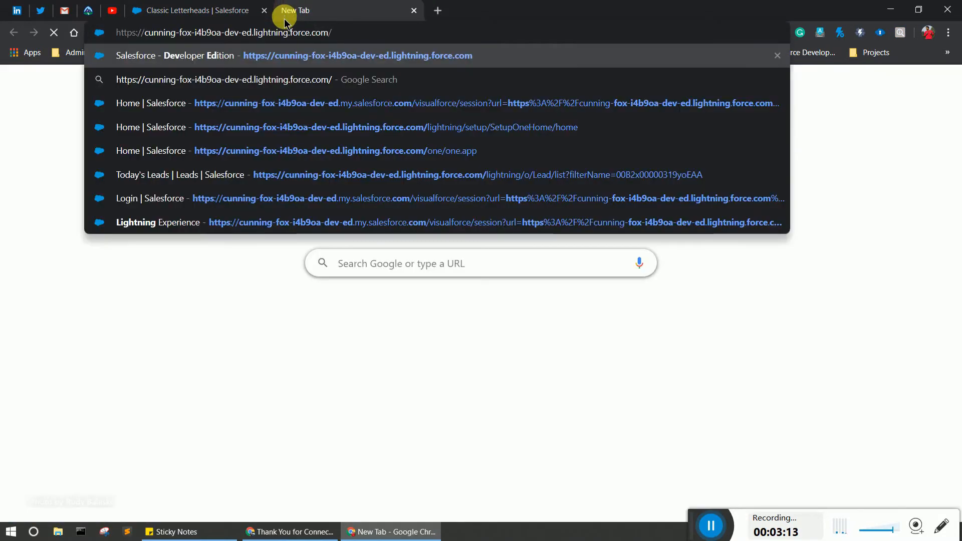
pyautogui.press('Return')
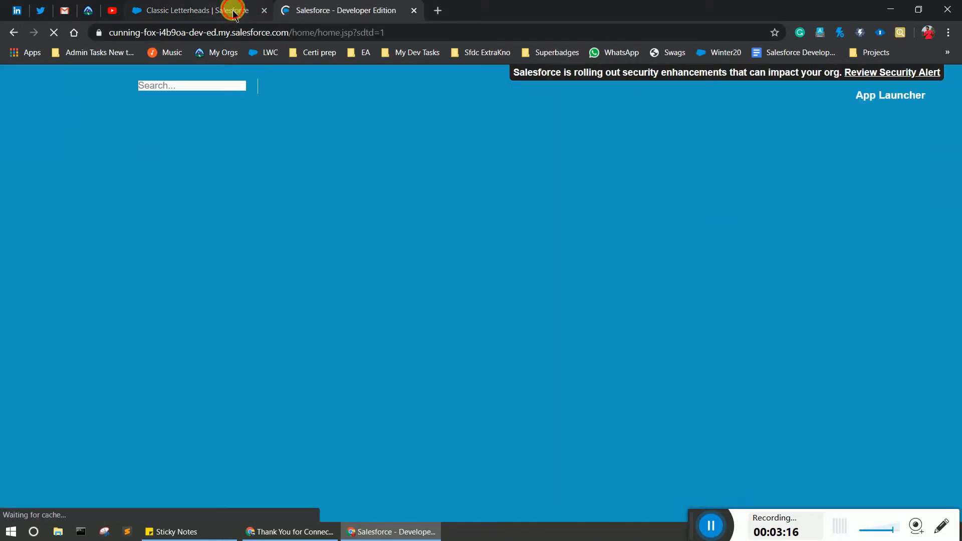
pyautogui.click(233, 12)
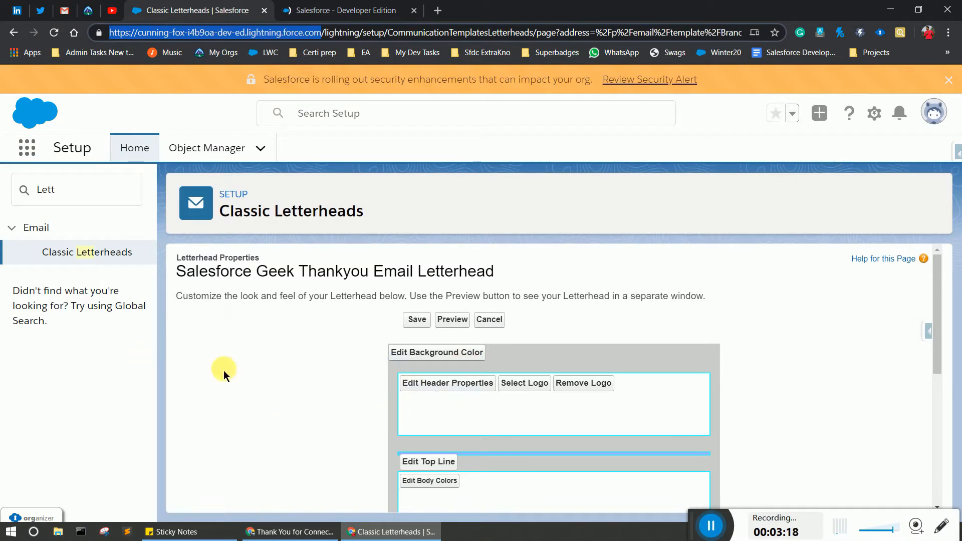
pyautogui.scroll(-5, 223, 371)
pyautogui.scroll(4, 237, 374)
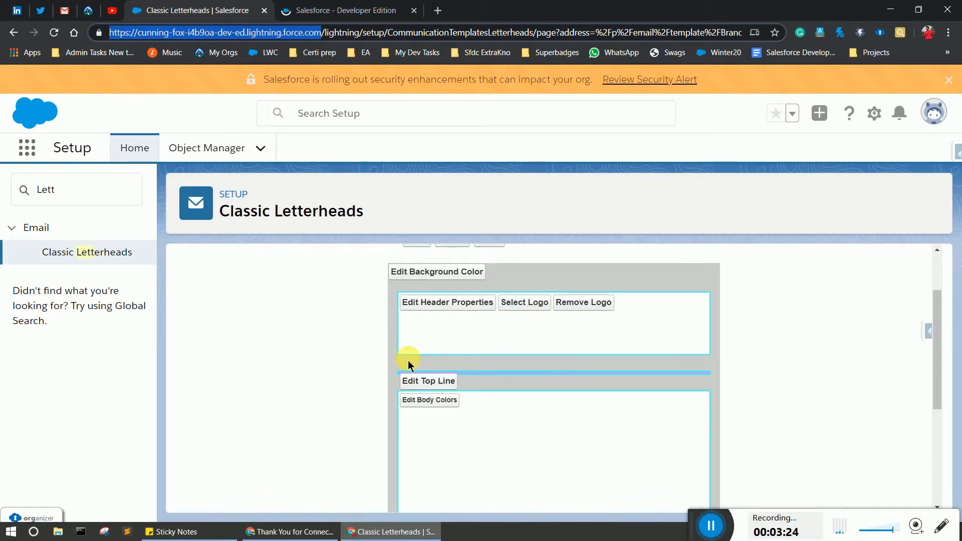
pyautogui.click(363, 11)
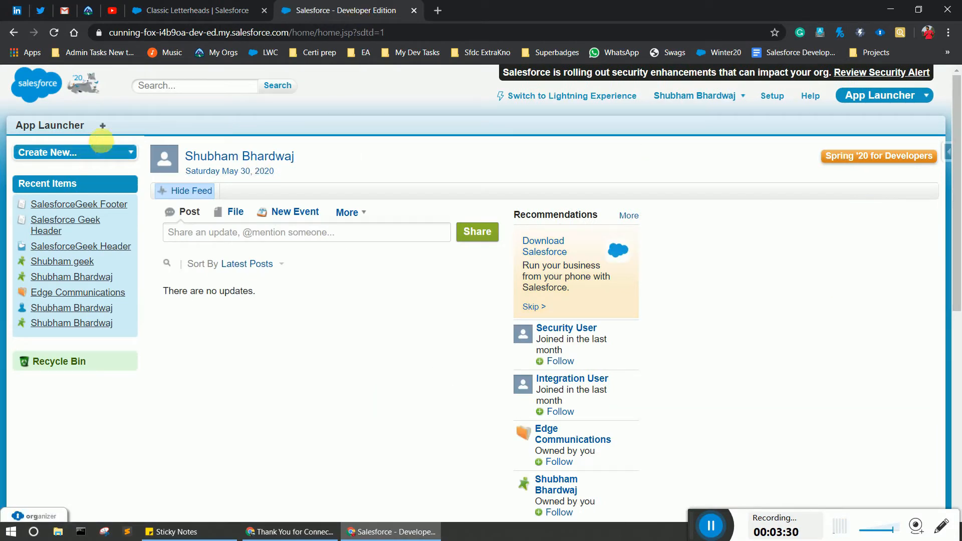
# Open the Documents home page from the list of all Salesforce tabs
pyautogui.click(103, 127)
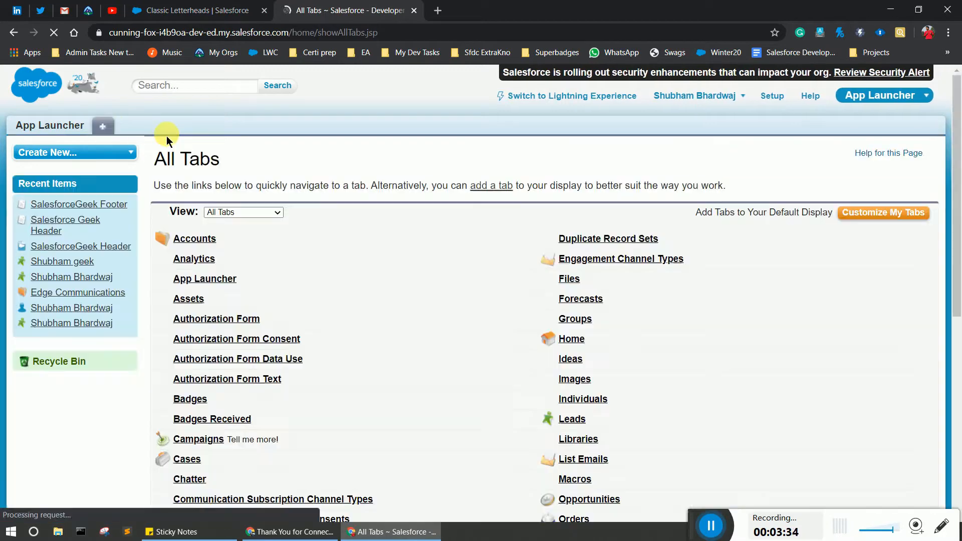
pyautogui.moveTo(956, 157); pyautogui.dragTo(955, 350)
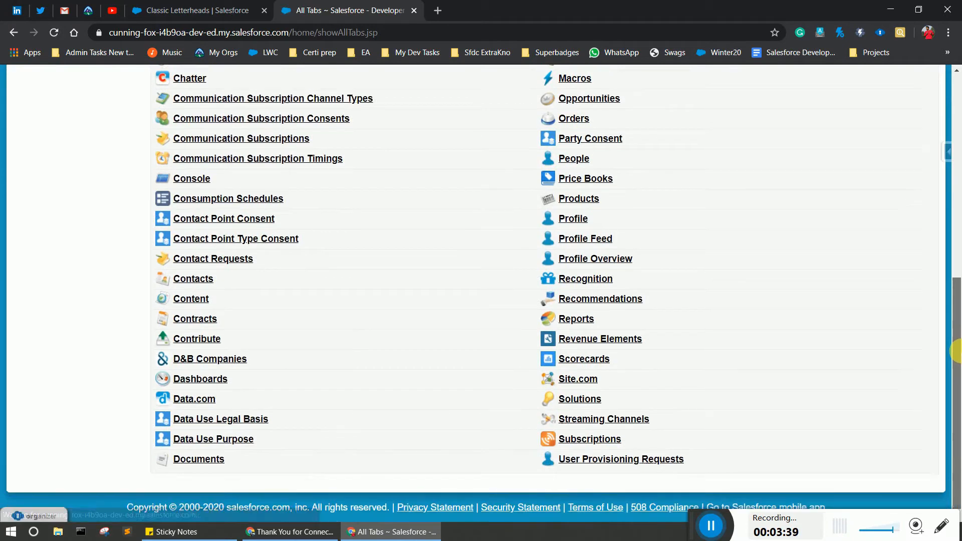
pyautogui.click(210, 466)
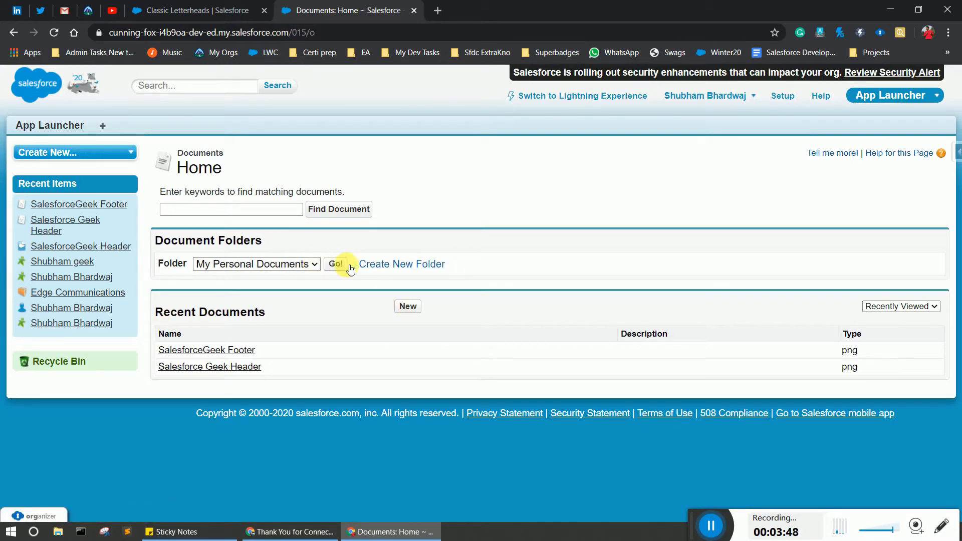
# Create and save a document folder labelled "SalesforceGeek" with public folder access set to Read/Write
pyautogui.click(377, 269)
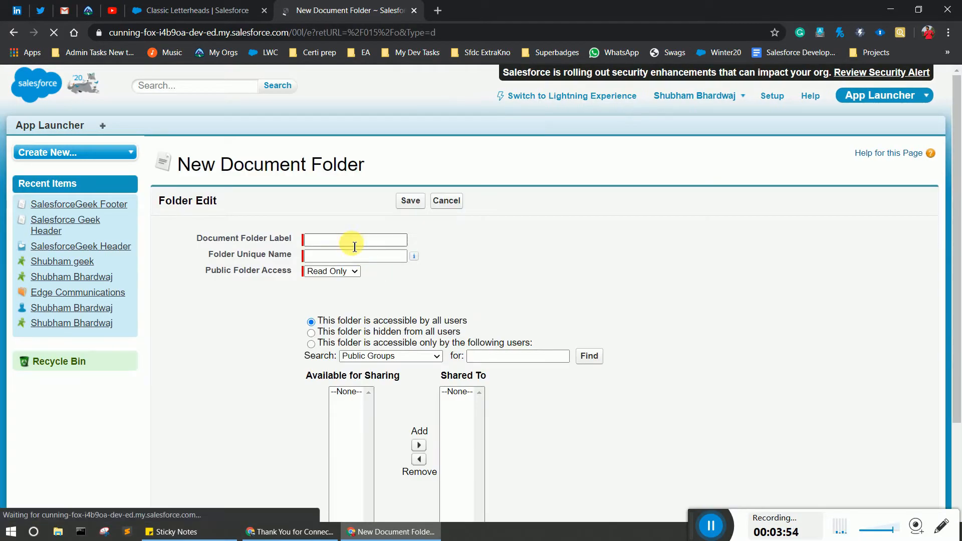
pyautogui.click(354, 243)
pyautogui.write('Sales')
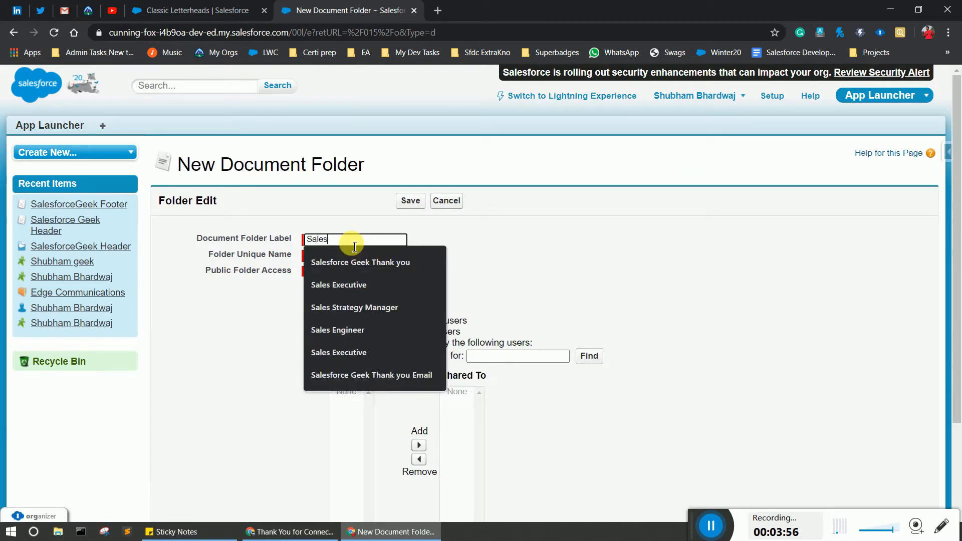
pyautogui.write('forceGeek')
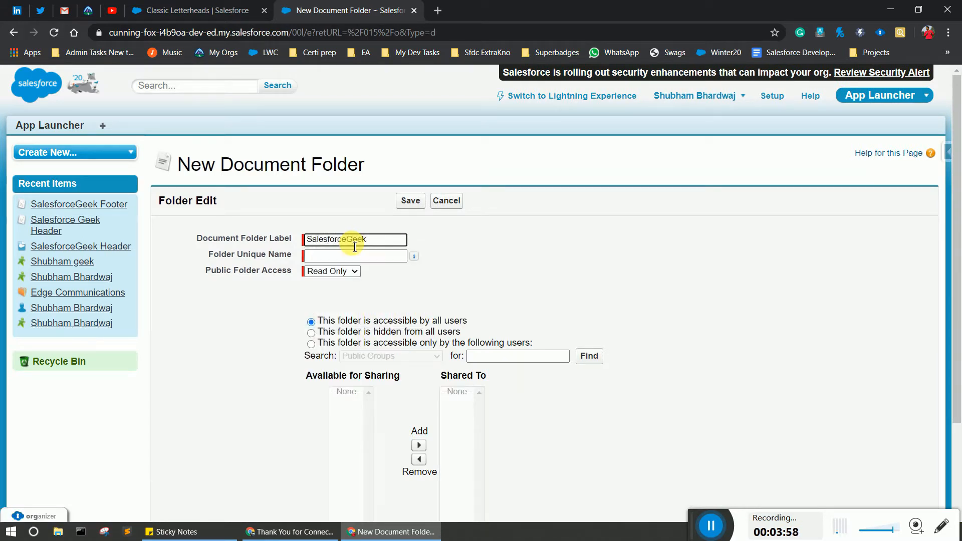
pyautogui.click(336, 256)
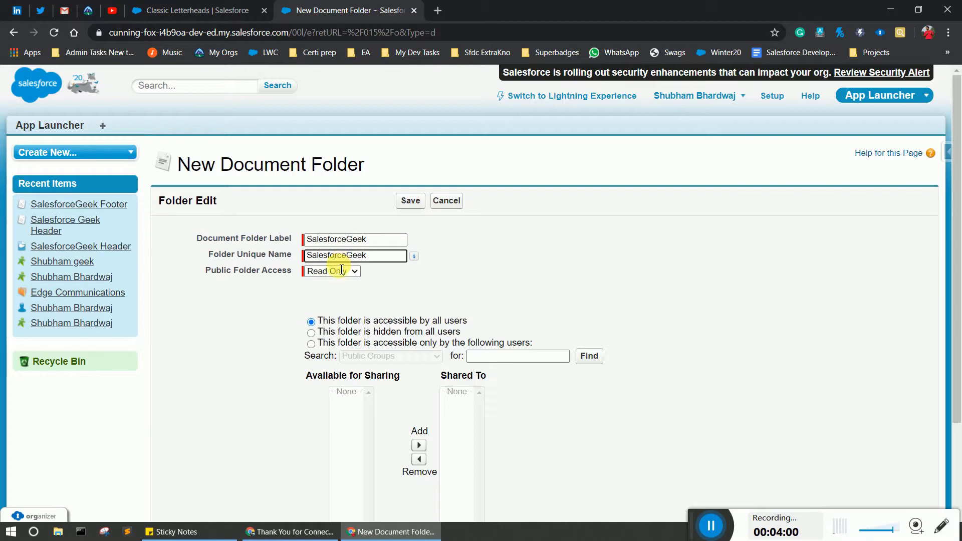
pyautogui.click(351, 273)
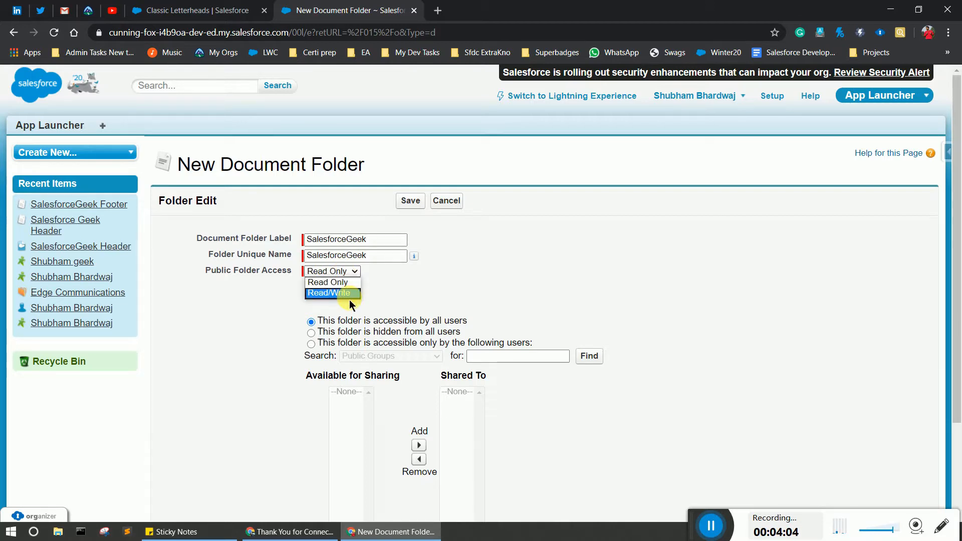
pyautogui.click(348, 298)
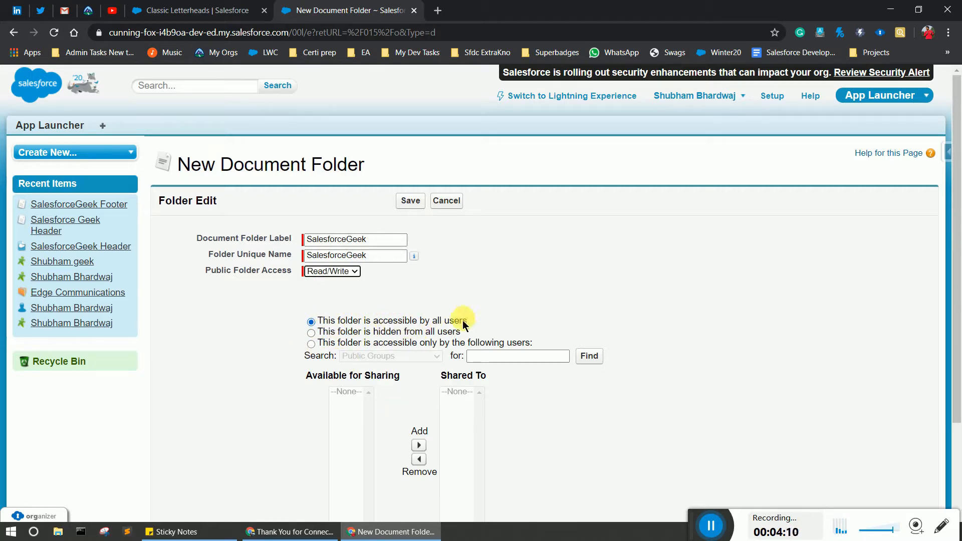
pyautogui.moveTo(957, 172); pyautogui.dragTo(957, 281)
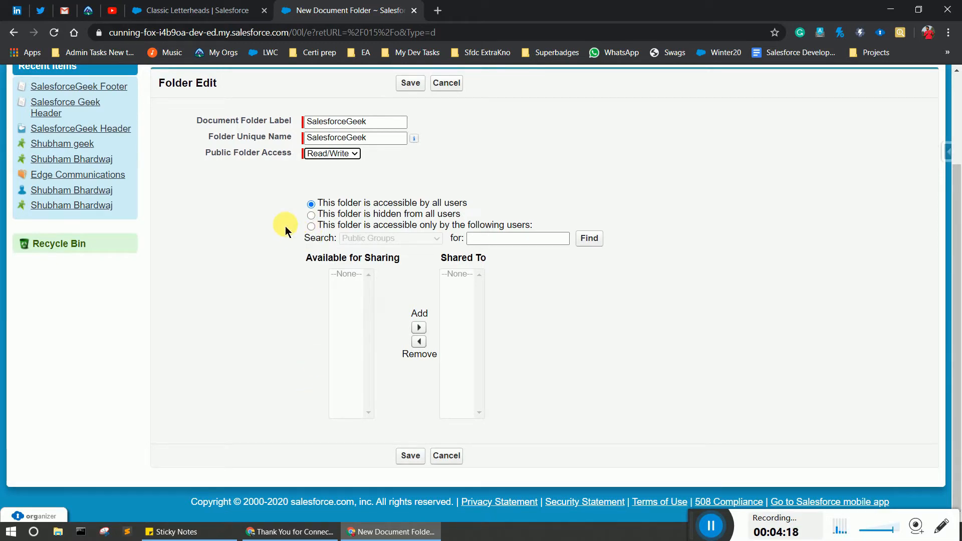
pyautogui.click(410, 455)
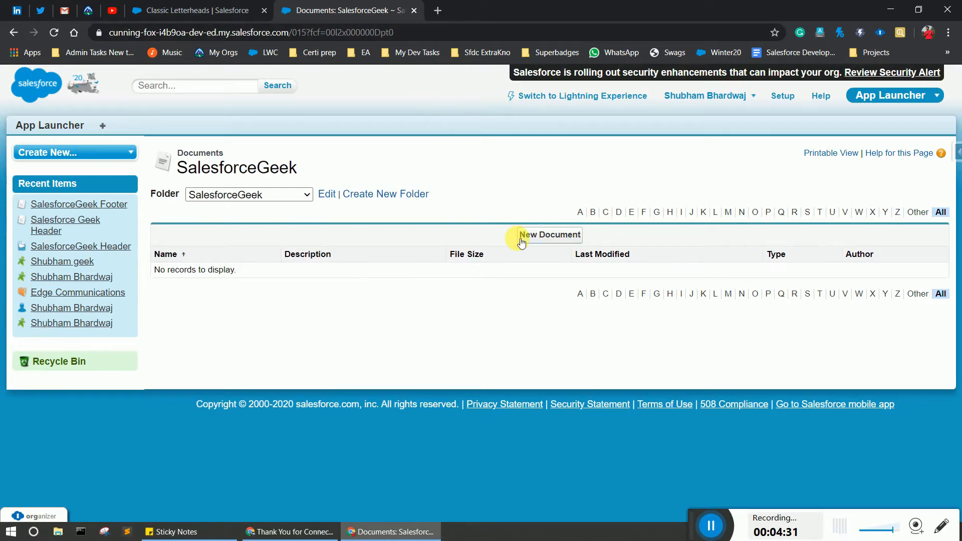
# Start a new document in the SalesforceGeek folder named "Header", with unique name "Header" and marked as an externally available image
pyautogui.click(558, 240)
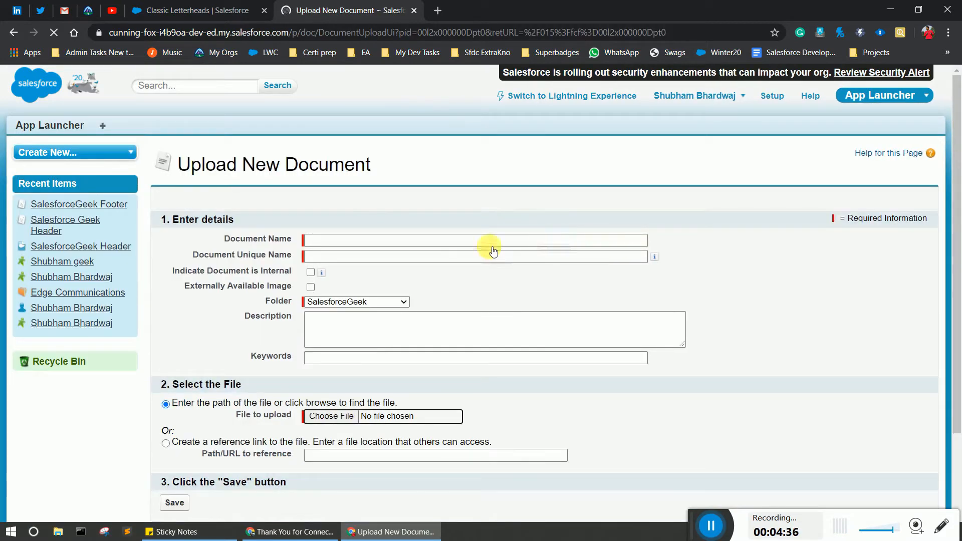
pyautogui.click(351, 244)
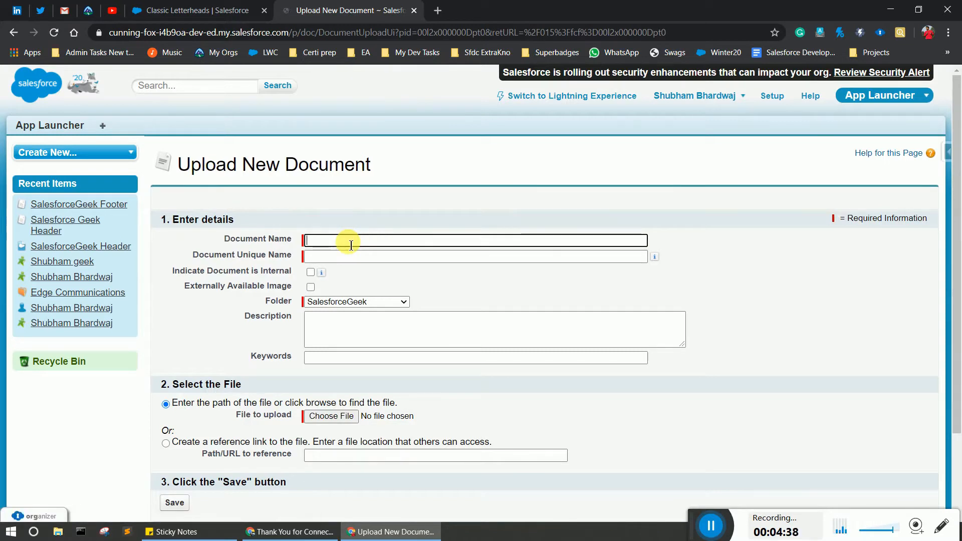
pyautogui.write('Header')
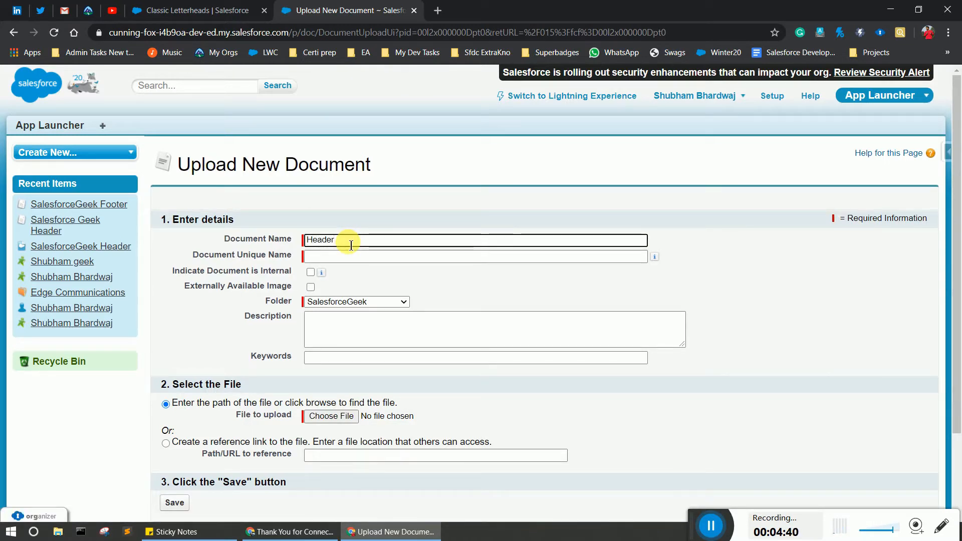
pyautogui.click(360, 254)
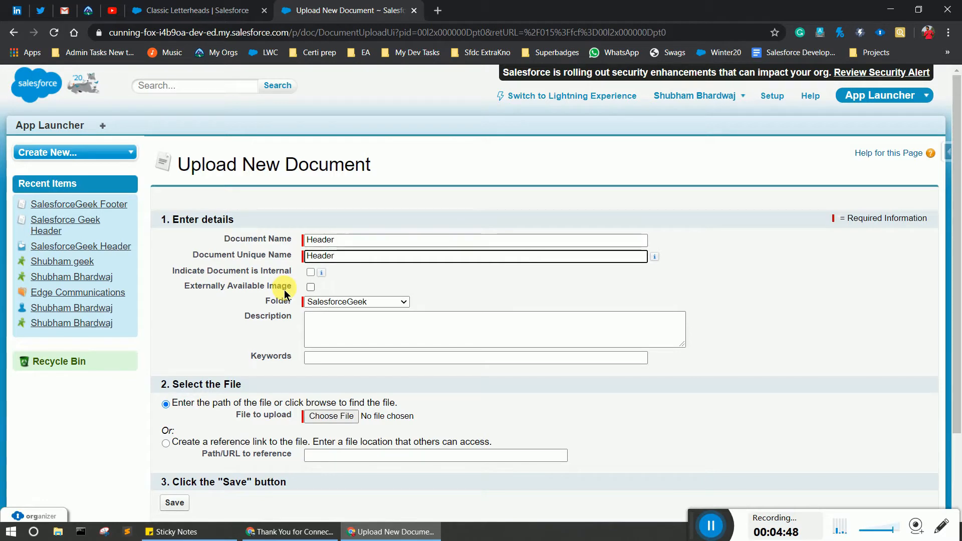
pyautogui.click(310, 287)
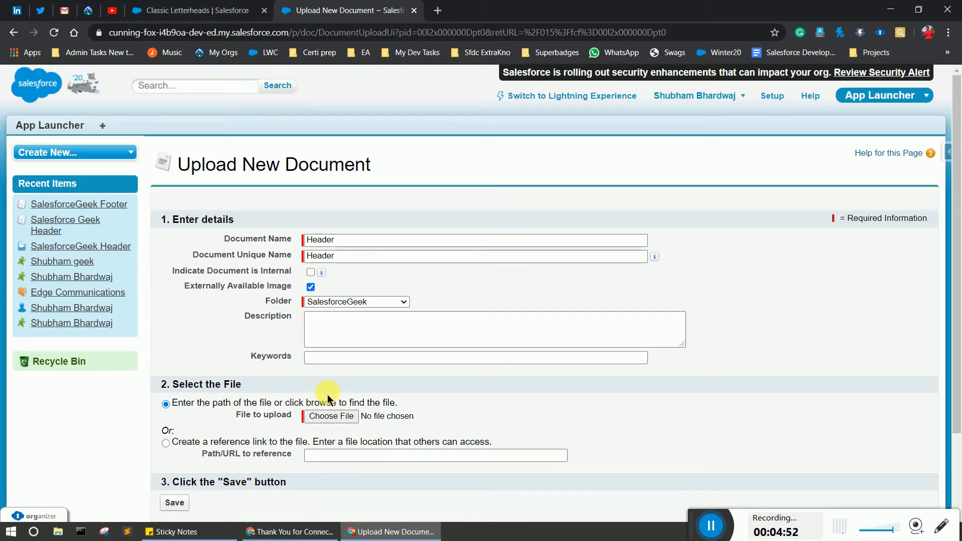
# Attach Header.png from Desktop > Salesforce Geek > Future Tasks > Email Template and save the document
pyautogui.click(326, 419)
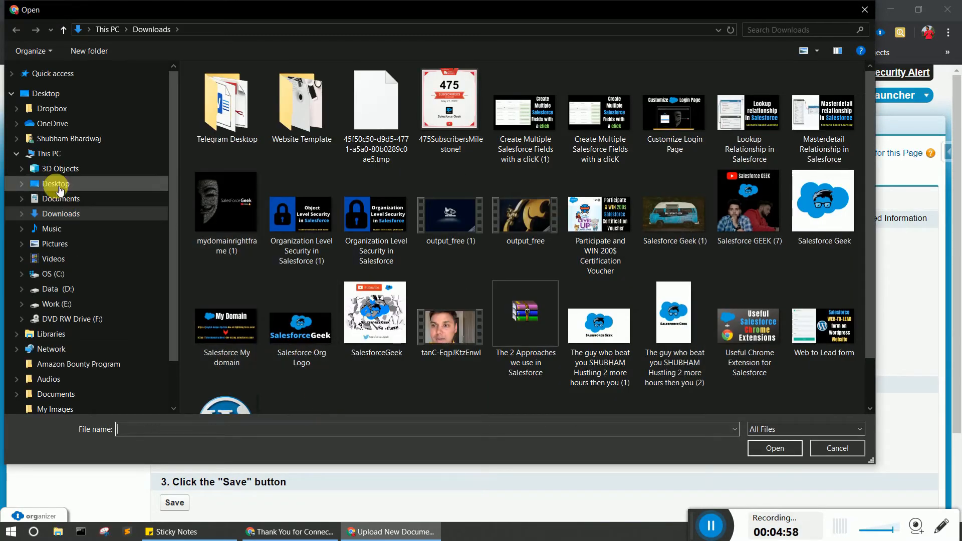
pyautogui.click(56, 188)
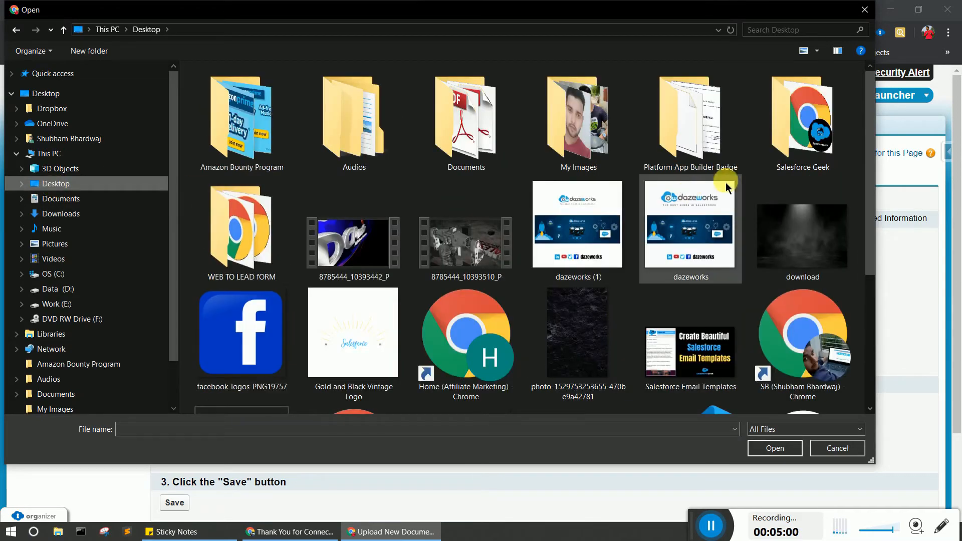
pyautogui.click(823, 143)
pyautogui.doubleClick(822, 141)
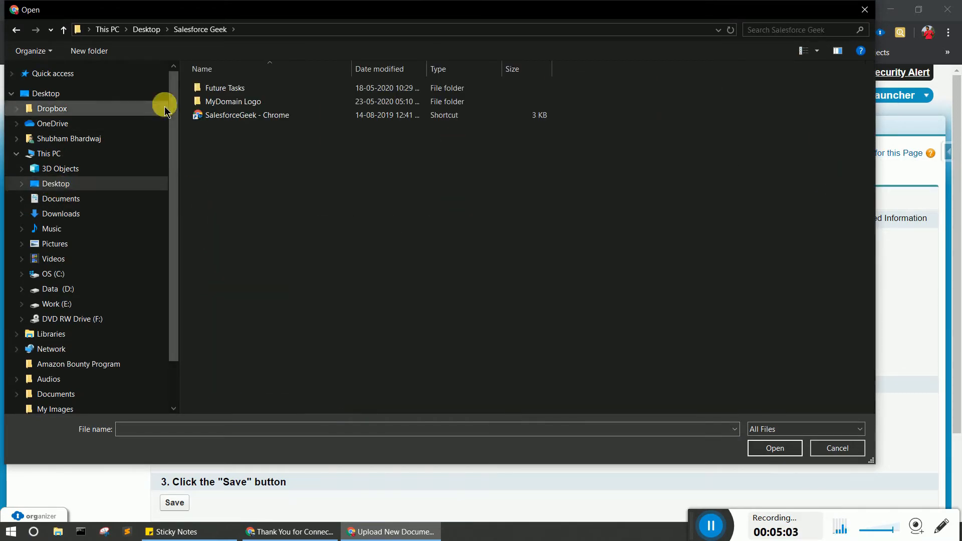
pyautogui.click(220, 88)
pyautogui.doubleClick(220, 88)
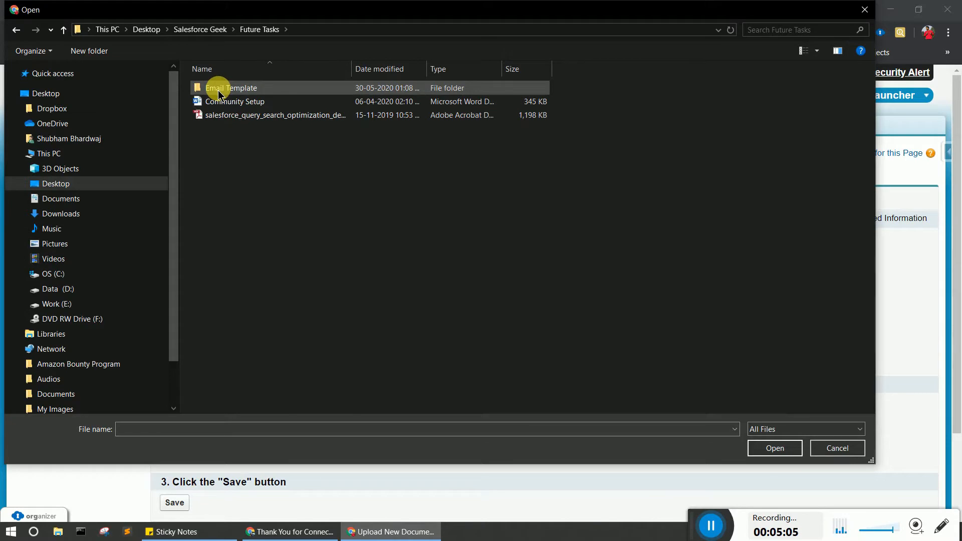
pyautogui.doubleClick(219, 93)
pyautogui.click(296, 89)
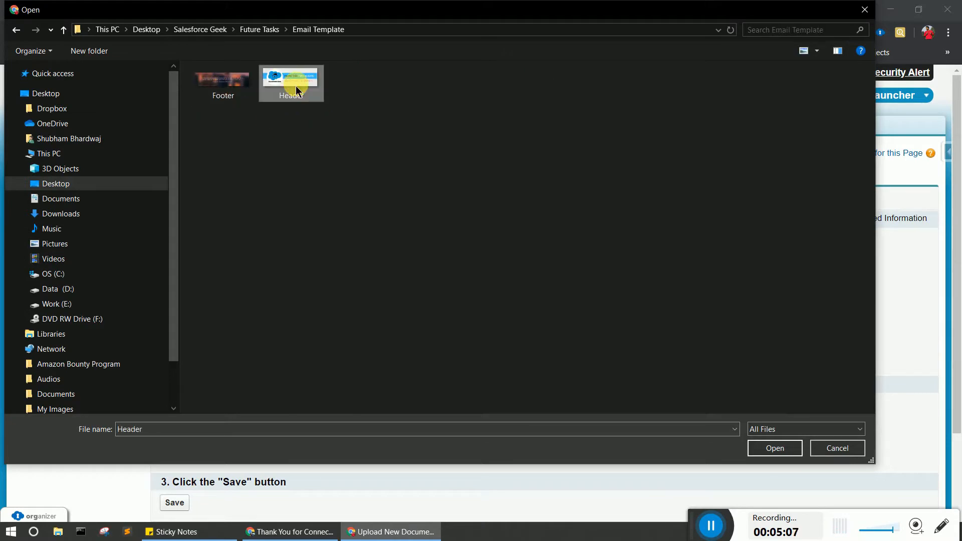
pyautogui.click(775, 446)
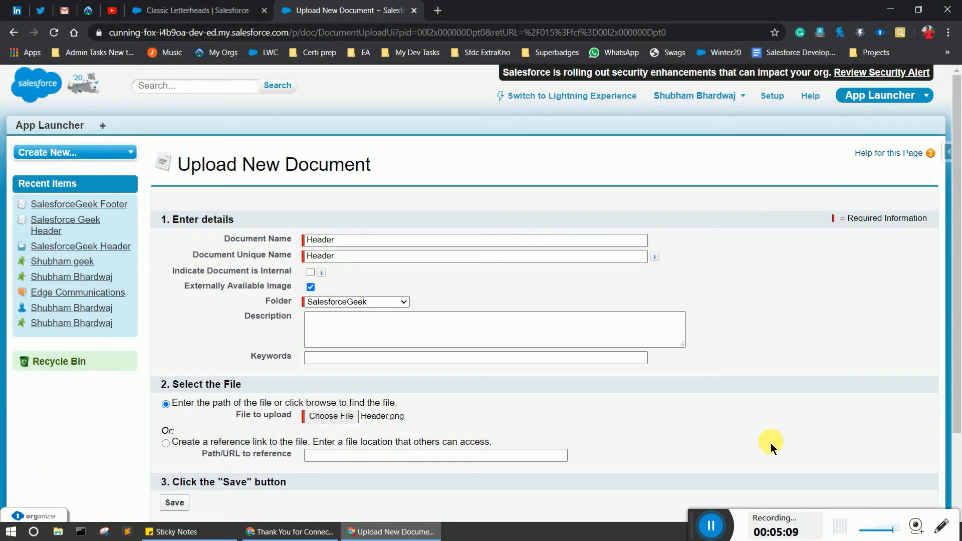
pyautogui.scroll(-3, 539, 353)
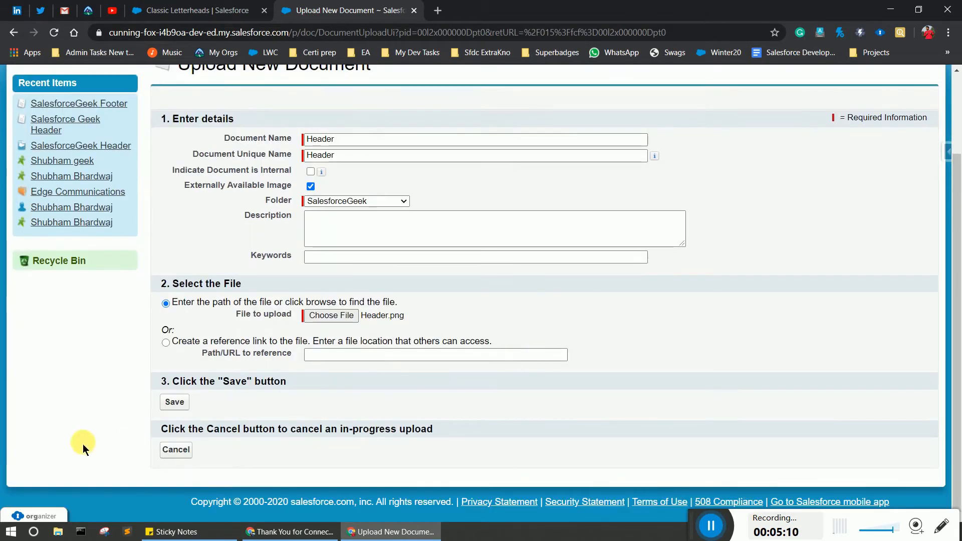
pyautogui.click(175, 401)
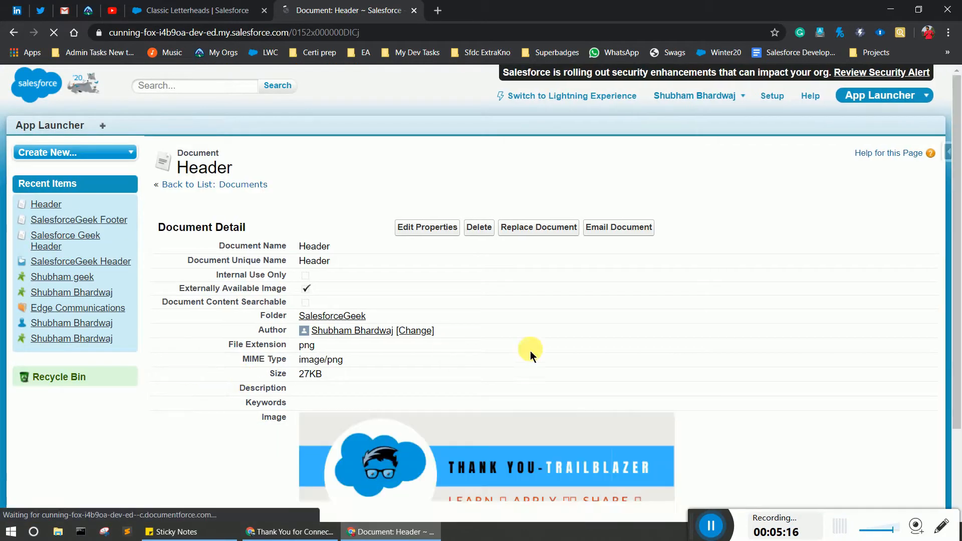
# Return to the Documents home and start a new document named "Footer", with unique name "Footer", as an externally available image
pyautogui.scroll(-3, 958, 289)
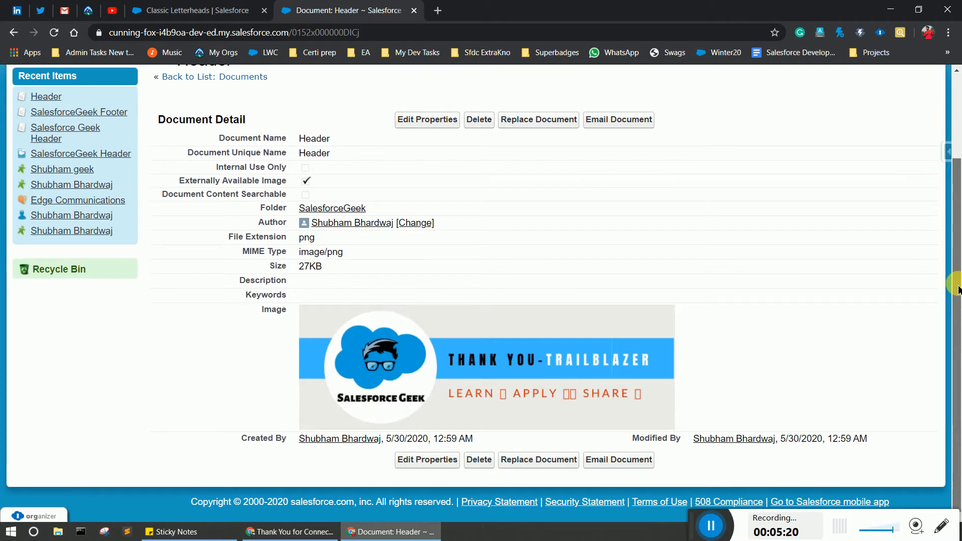
pyautogui.scroll(3, 936, 195)
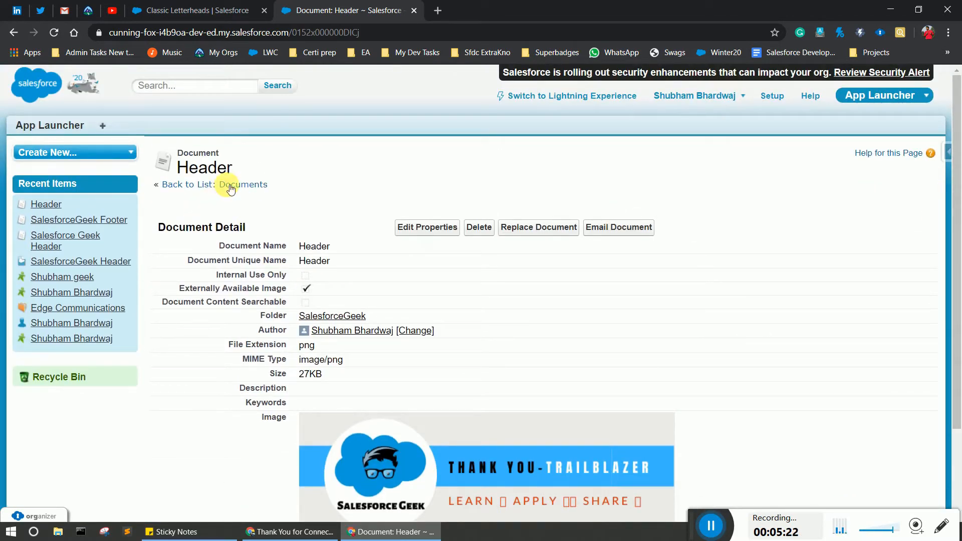
pyautogui.click(231, 185)
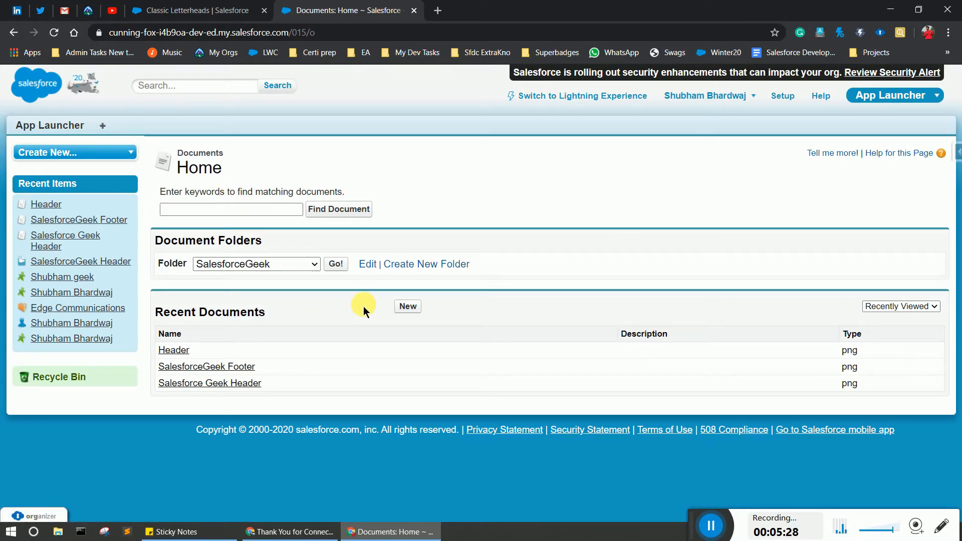
pyautogui.click(409, 308)
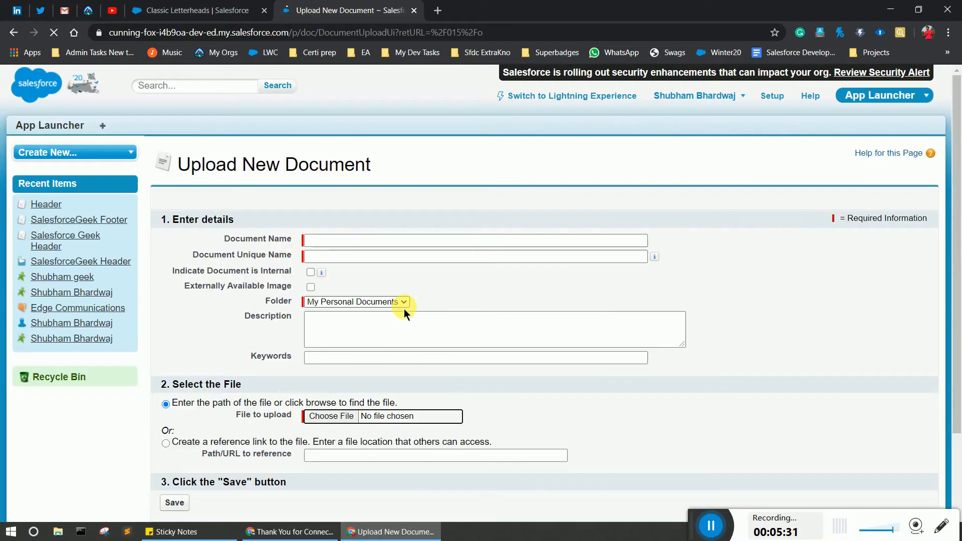
pyautogui.click(328, 243)
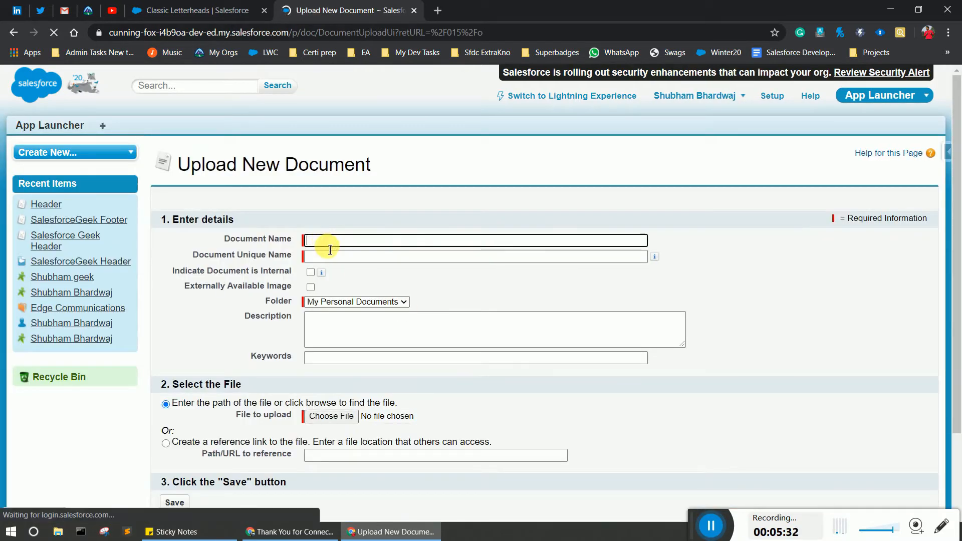
pyautogui.write('GF')
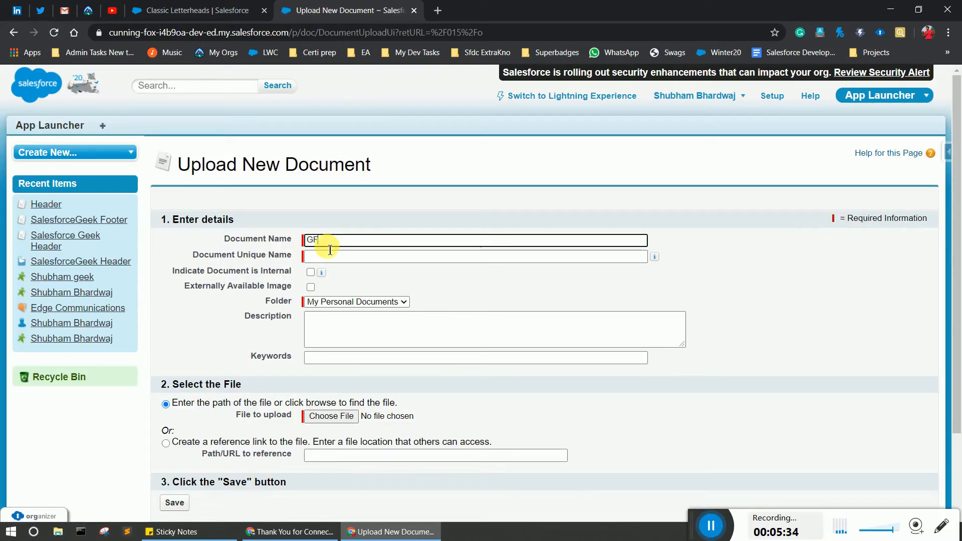
pyautogui.press('BackSpace')
pyautogui.write('Footer')
pyautogui.click(353, 259)
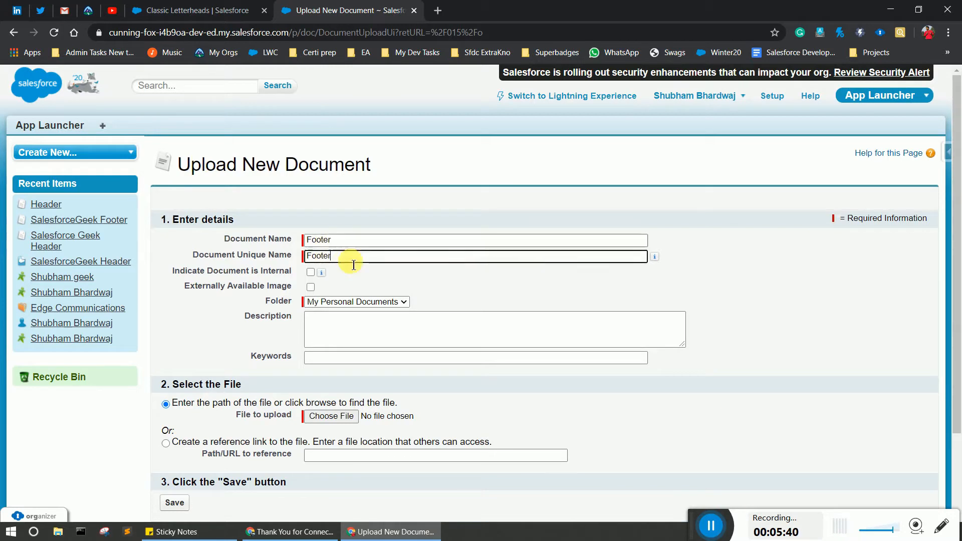
pyautogui.click(310, 287)
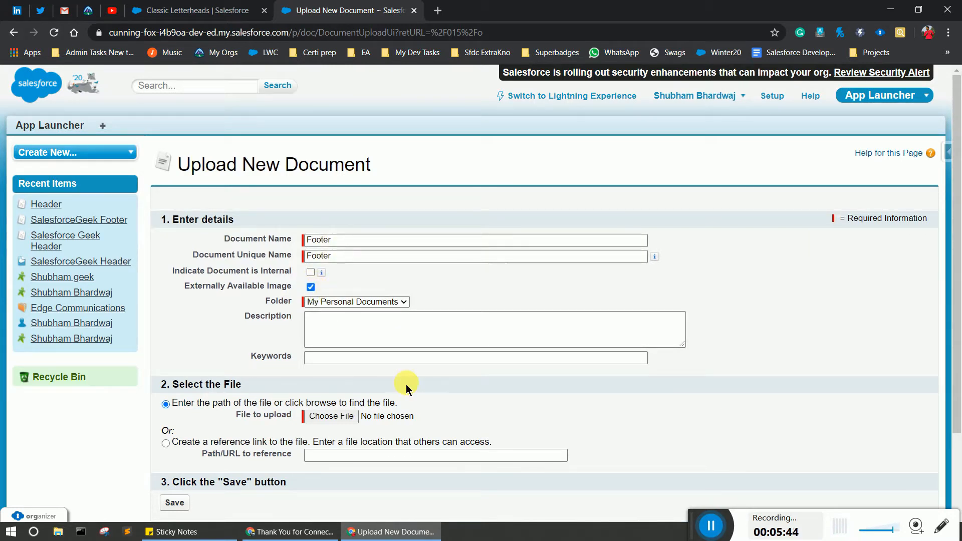
# Attach Footer.png from the Email Template folder and save the Footer document in My Personal Documents
pyautogui.click(337, 417)
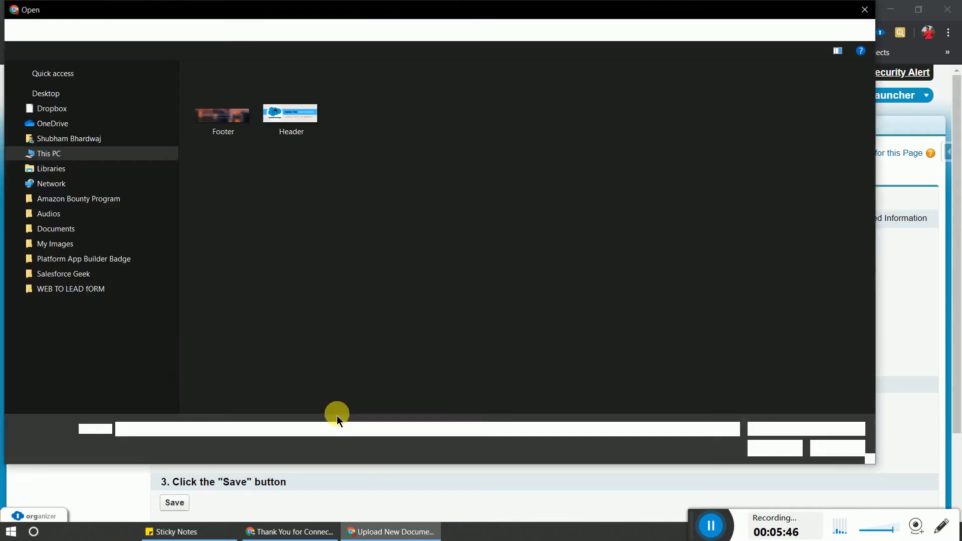
pyautogui.click(219, 97)
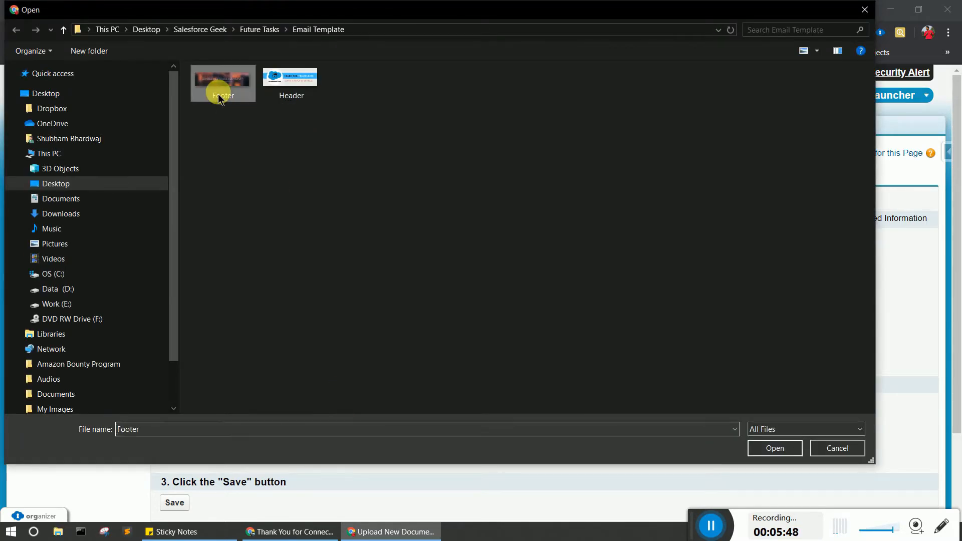
pyautogui.click(771, 449)
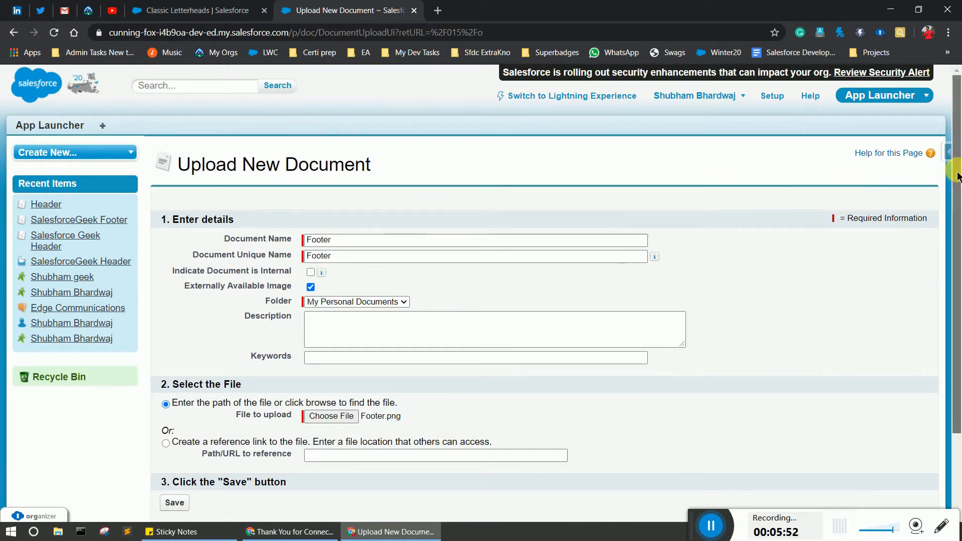
pyautogui.scroll(-2, 956, 225)
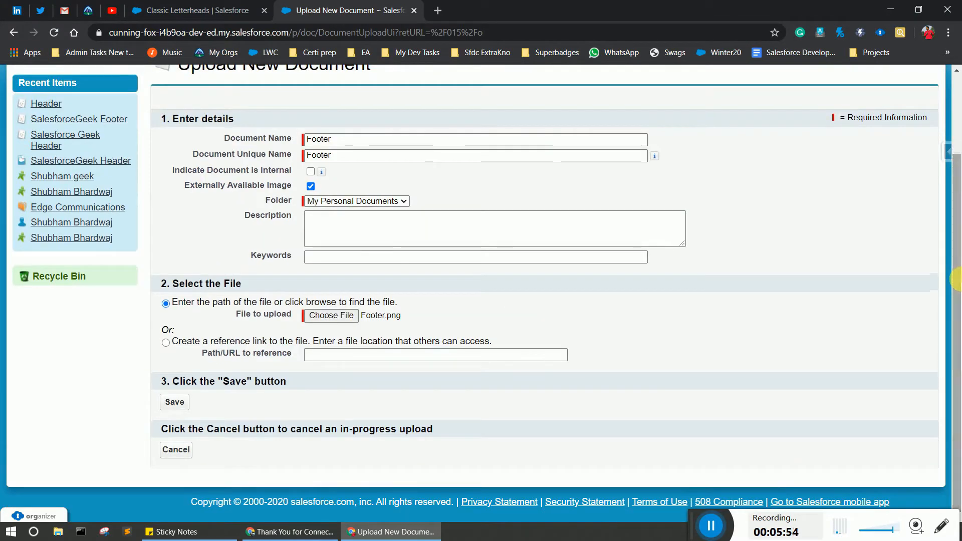
pyautogui.click(176, 404)
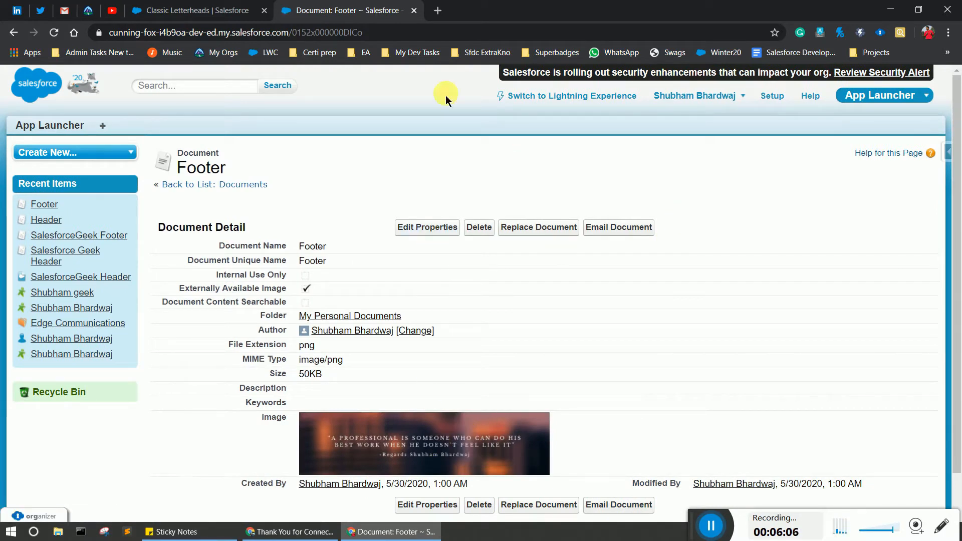
# Return to the Classic Letterheads page and set the header logo to the Header image from the SalesforceGeek folder
pyautogui.click(202, 18)
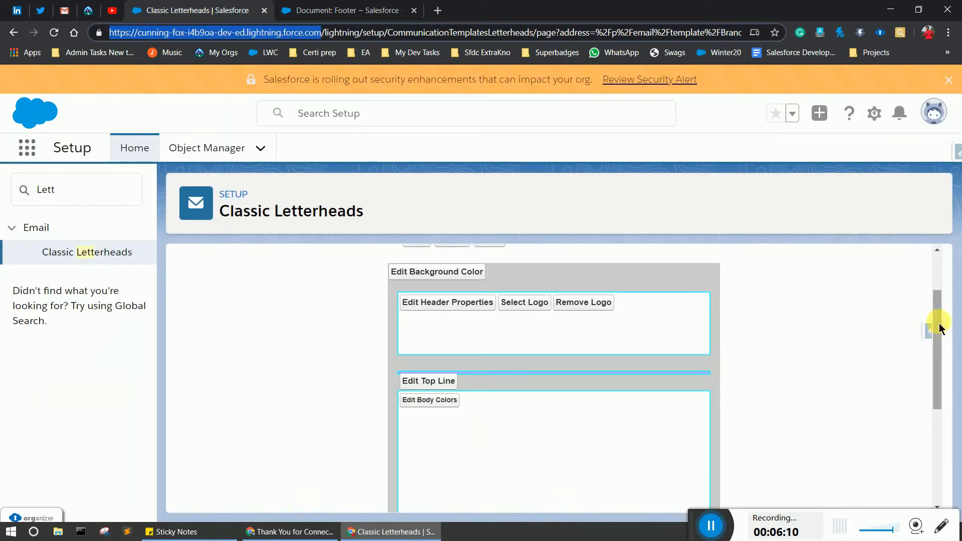
pyautogui.click(524, 303)
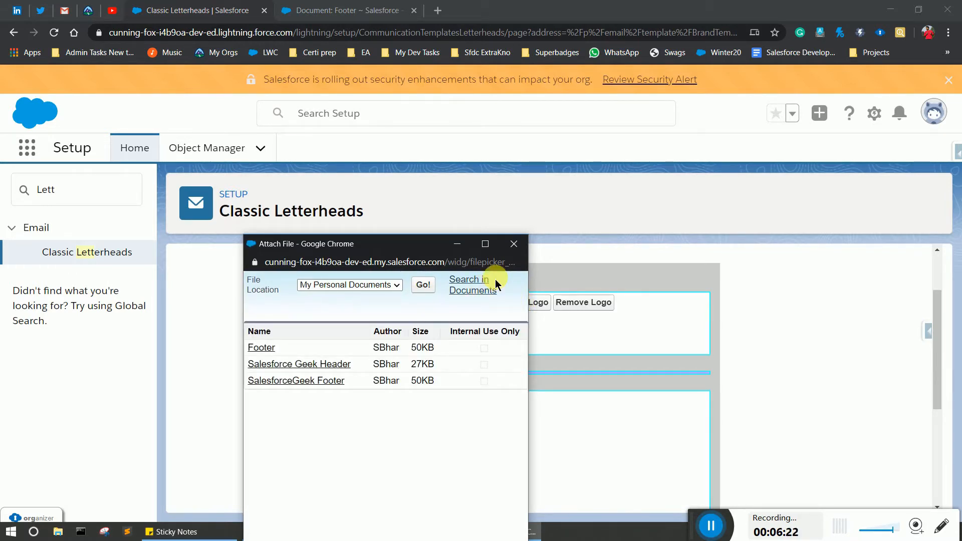
pyautogui.click(385, 286)
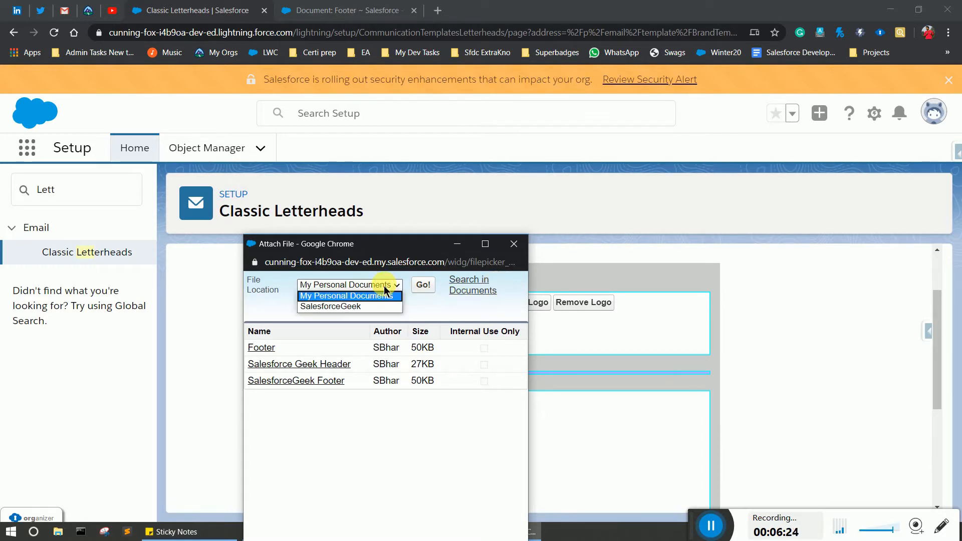
pyautogui.click(341, 306)
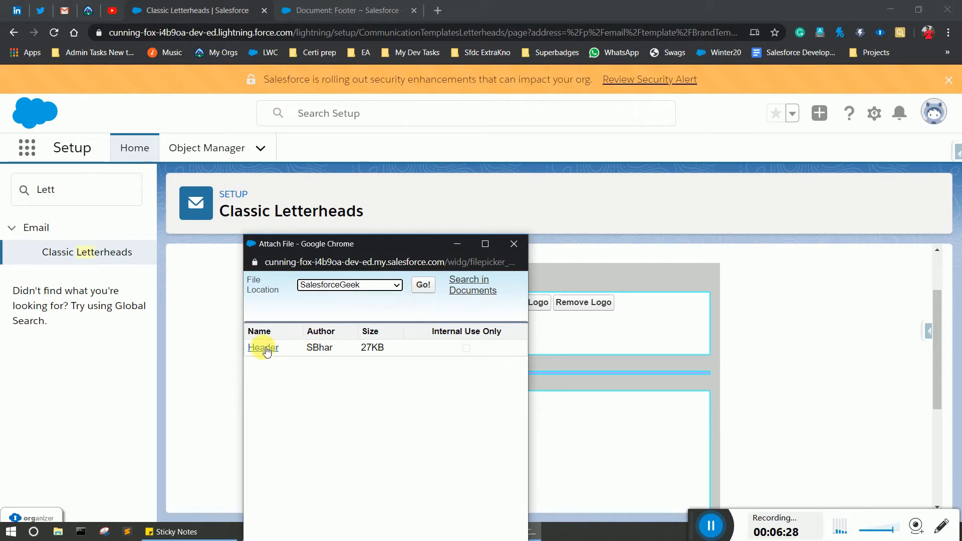
pyautogui.click(265, 349)
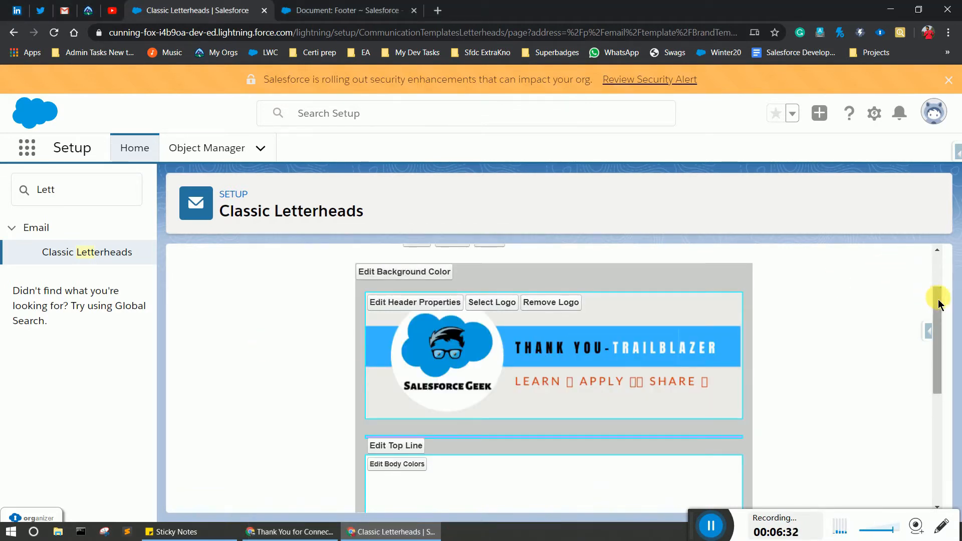
# Set the letterhead's footer logo to the Footer image from My Personal Documents
pyautogui.moveTo(940, 304); pyautogui.dragTo(958, 438)
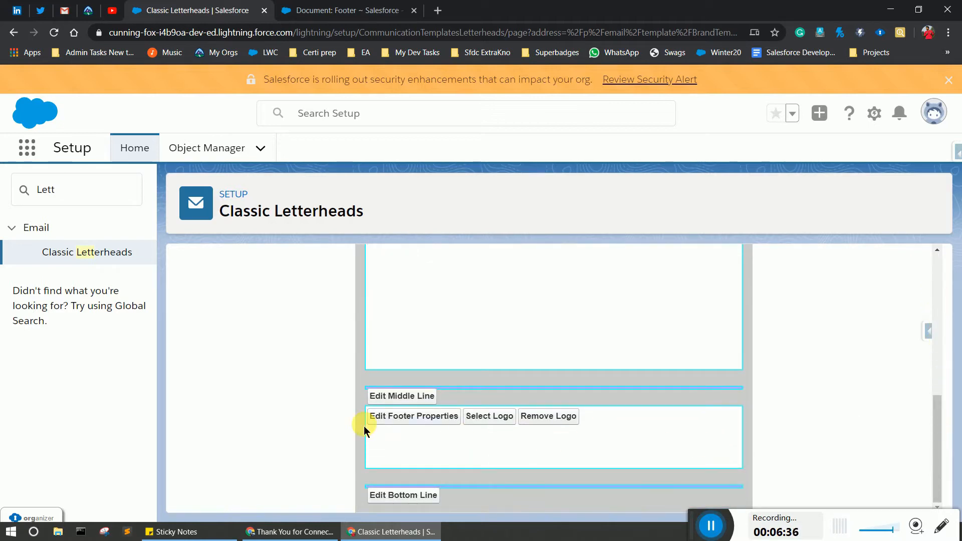
pyautogui.click(480, 420)
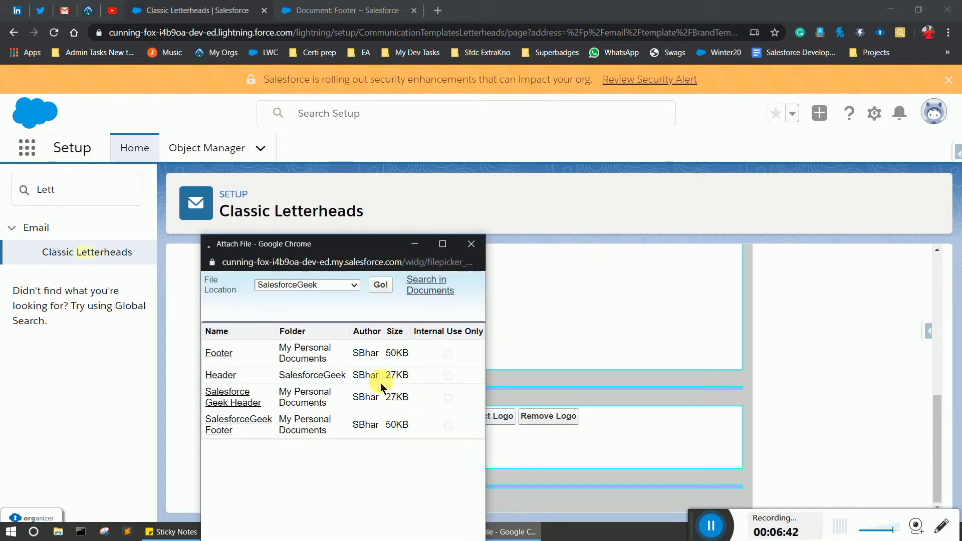
pyautogui.click(328, 285)
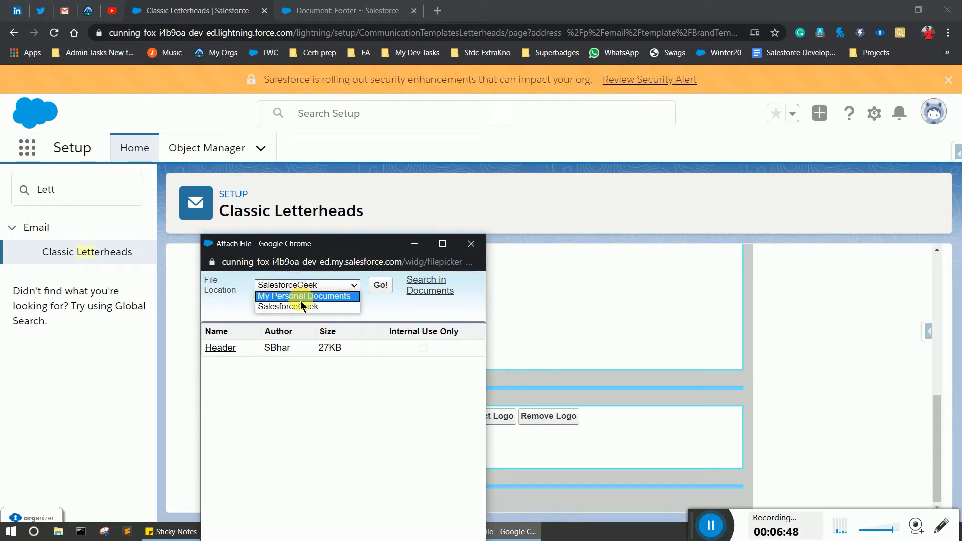
pyautogui.click(301, 303)
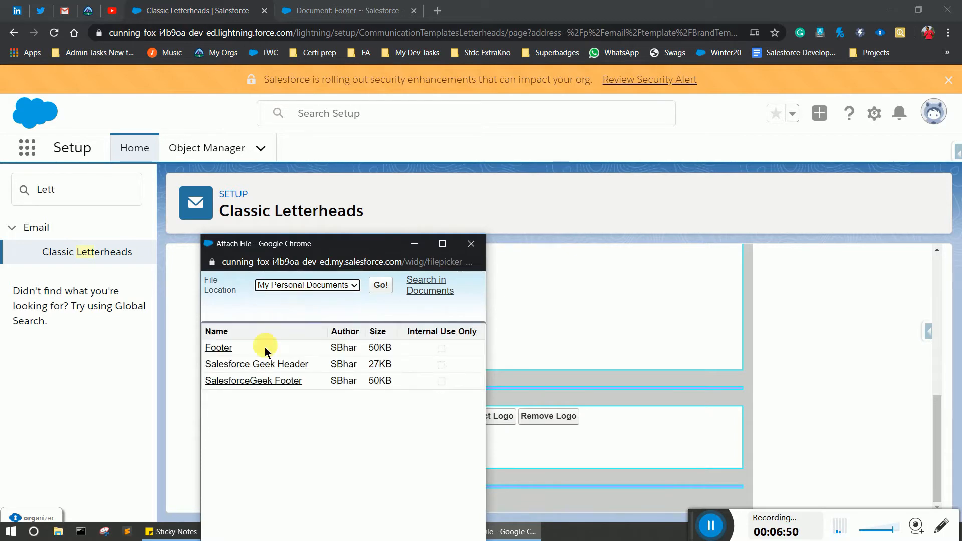
pyautogui.click(221, 344)
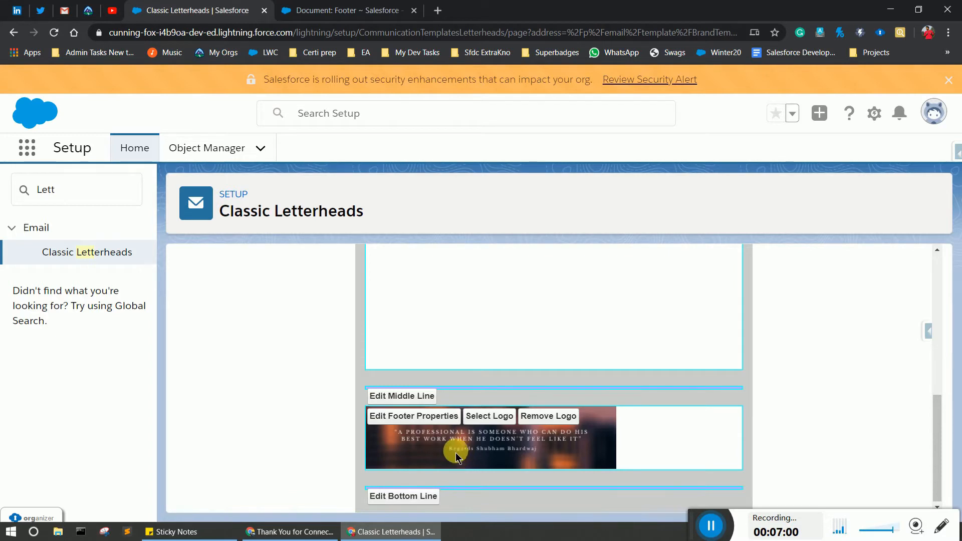
# Set the footer's background color to #330033, with Middle vertical and Center horizontal alignment
pyautogui.click(400, 423)
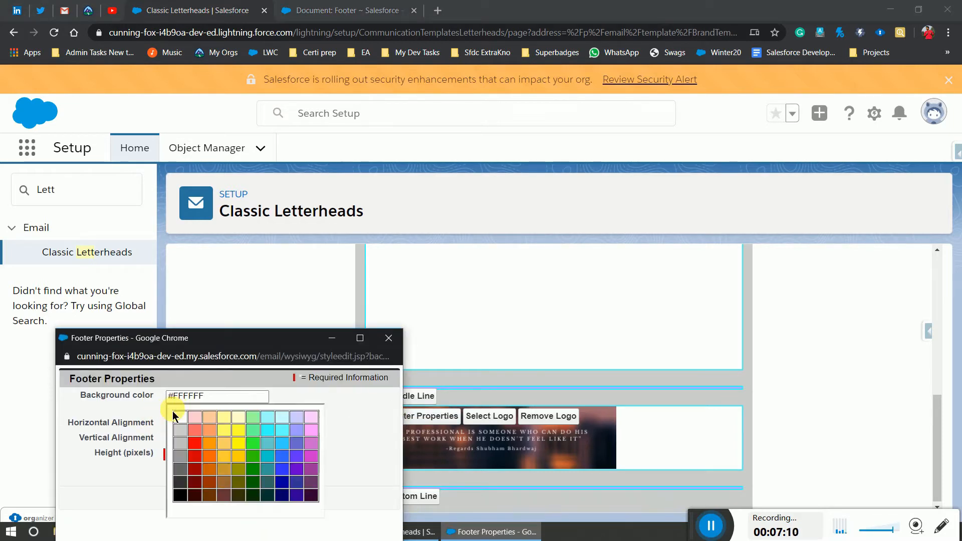
pyautogui.click(172, 410)
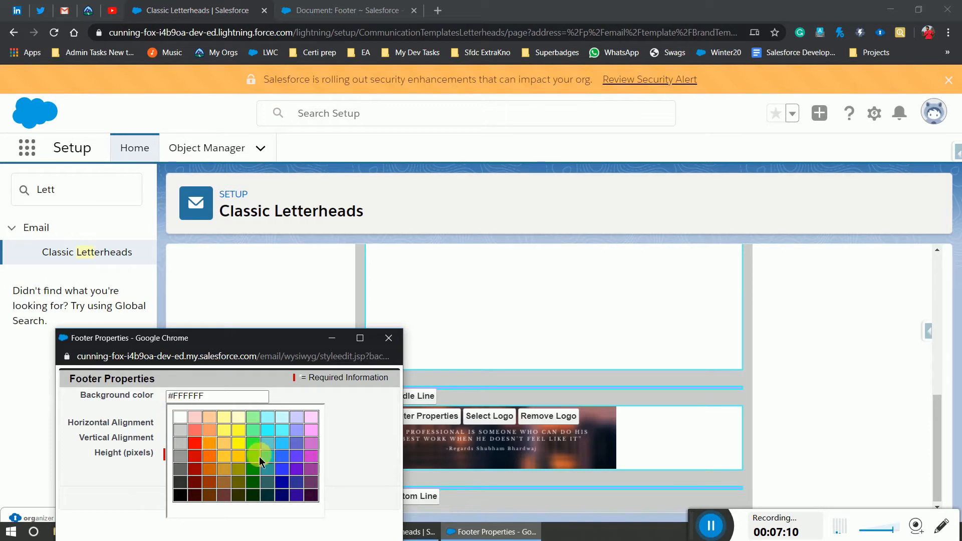
pyautogui.click(312, 495)
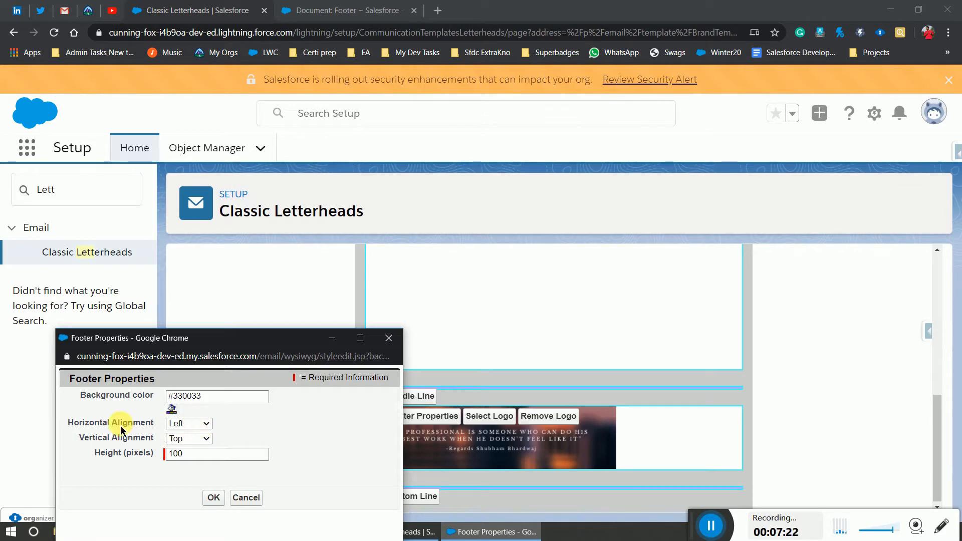
pyautogui.click(173, 436)
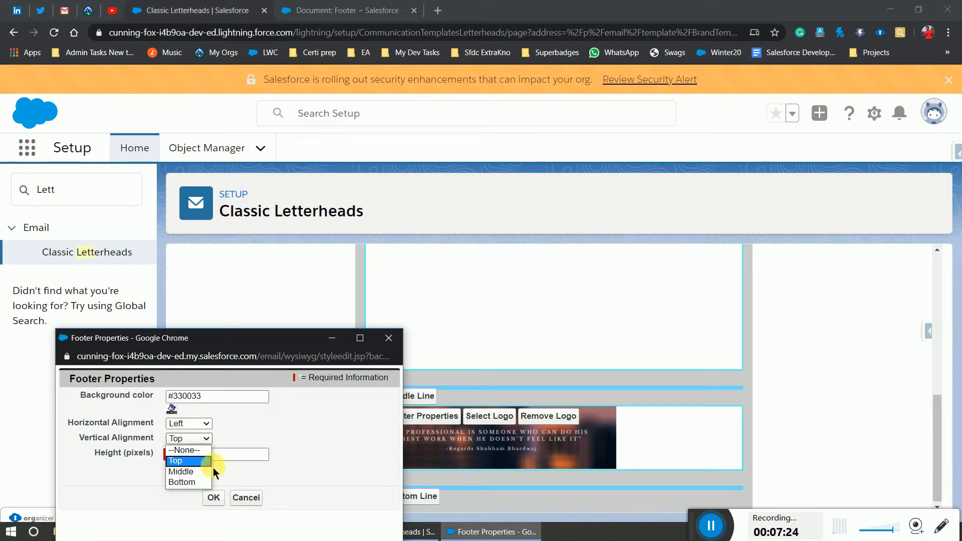
pyautogui.click(200, 470)
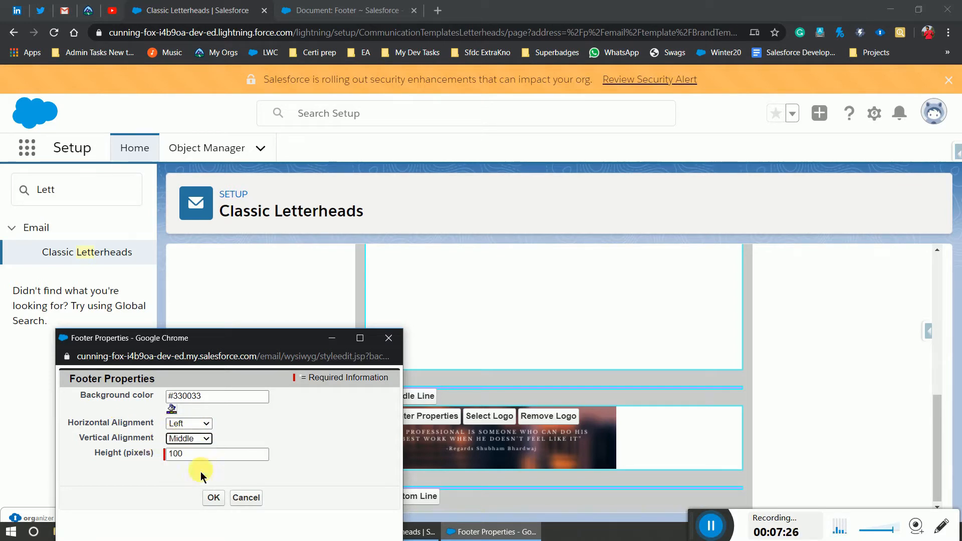
pyautogui.click(191, 424)
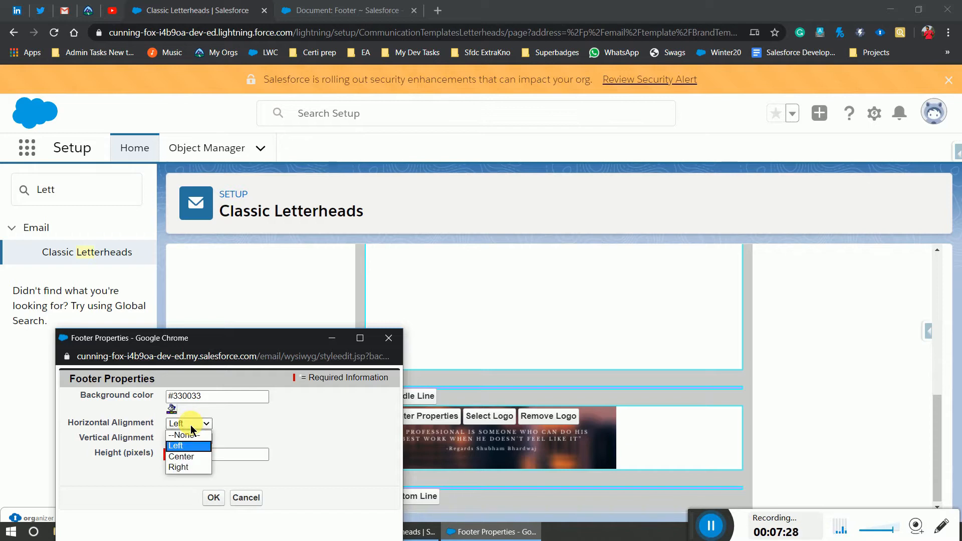
pyautogui.click(188, 457)
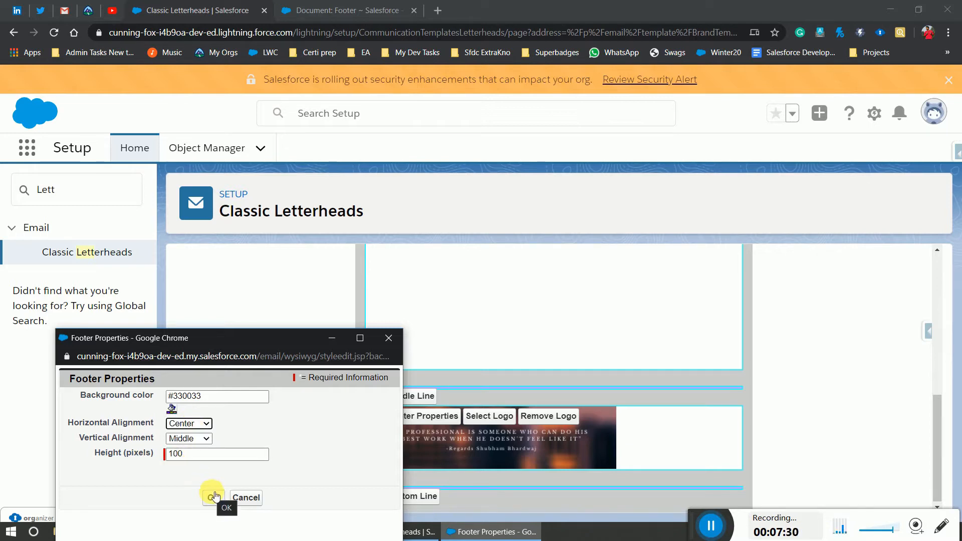
pyautogui.click(214, 496)
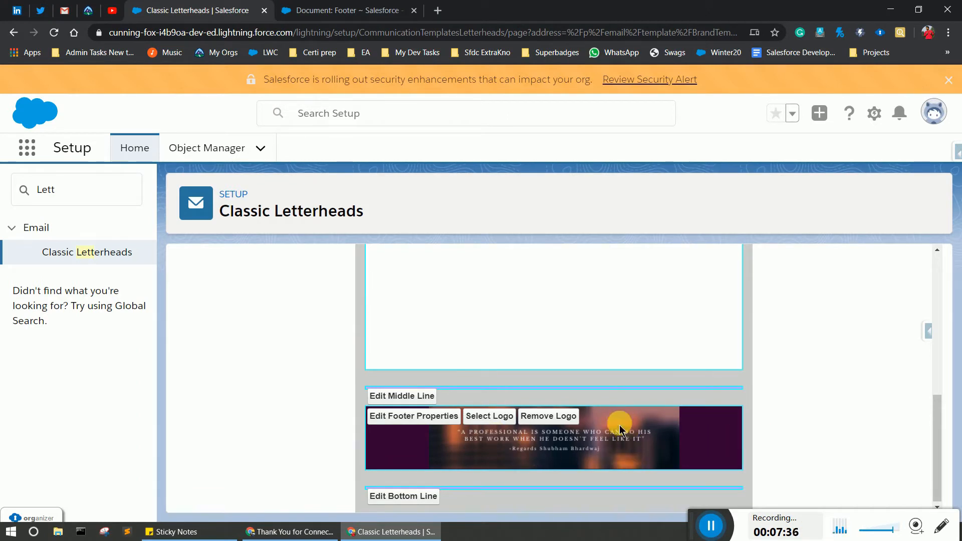
# Change the letterhead's top line color to white, #FFFFFF
pyautogui.scroll(4, 666, 378)
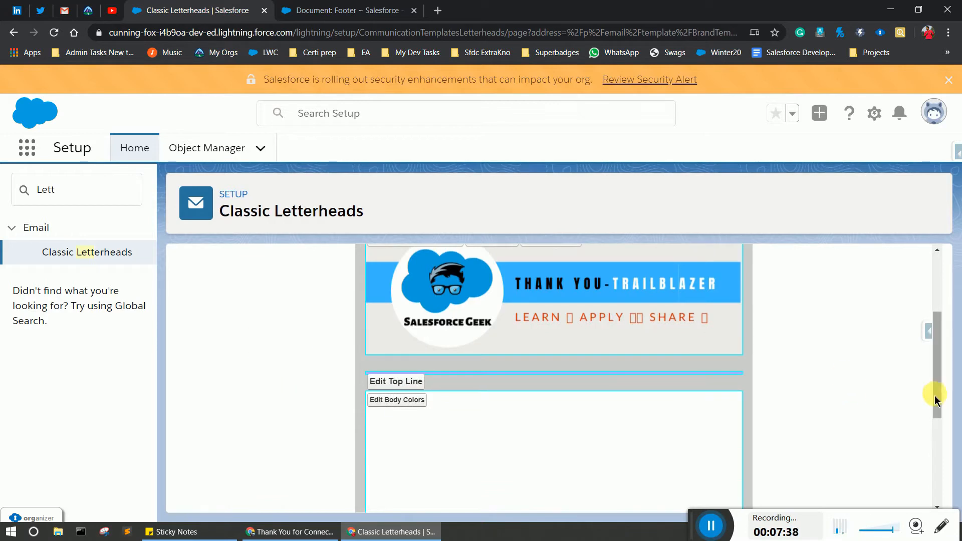
pyautogui.scroll(2, 937, 371)
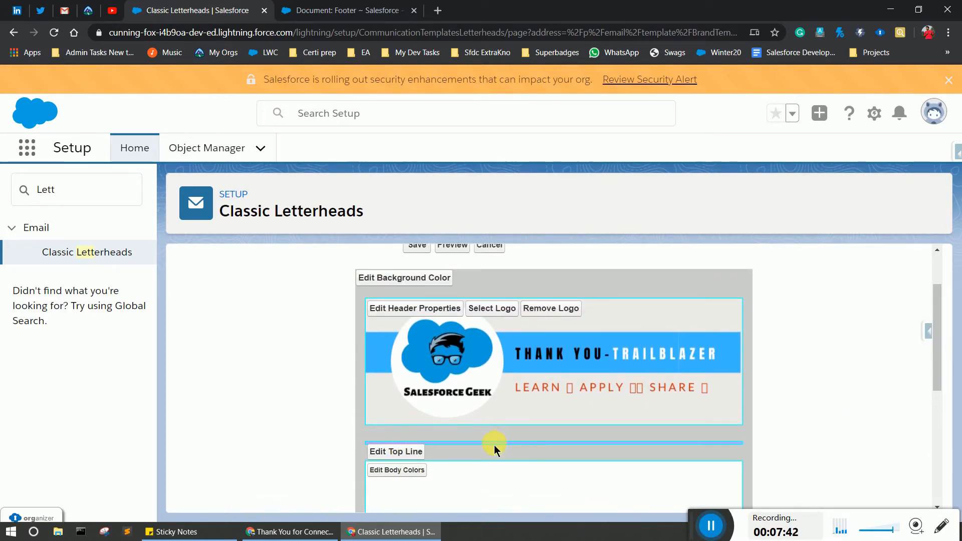
pyautogui.click(409, 452)
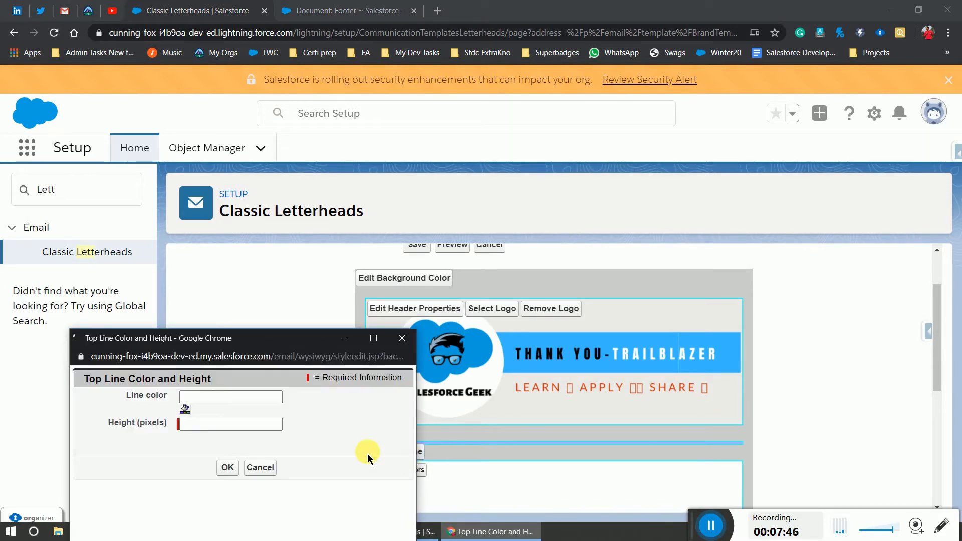
pyautogui.click(185, 409)
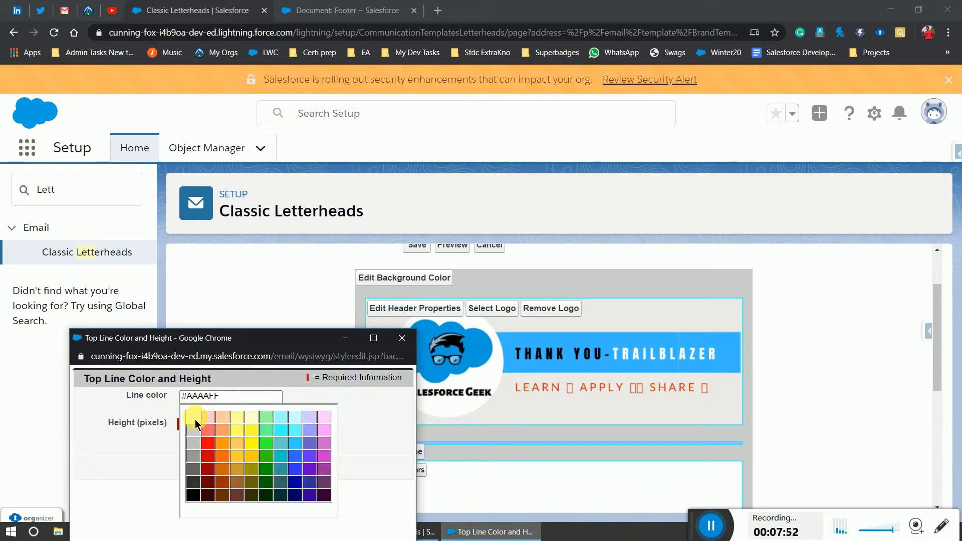
pyautogui.click(195, 423)
pyautogui.click(195, 423)
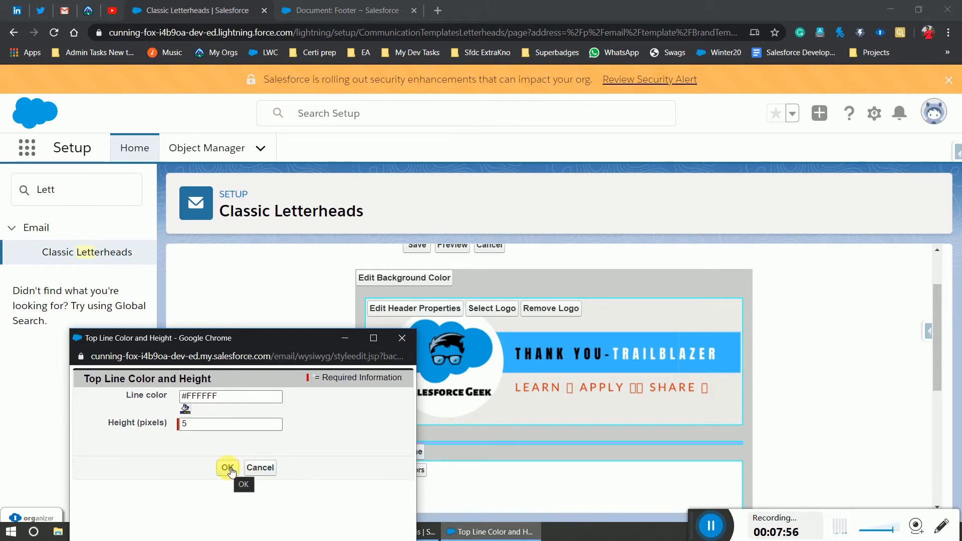
pyautogui.click(228, 467)
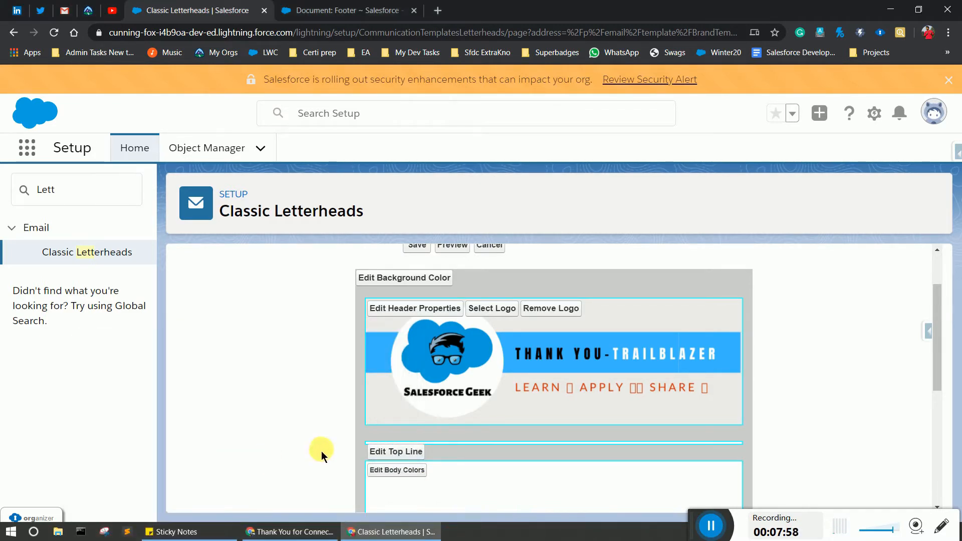
# Set the letterhead's middle line to color #FFFFFF and a height of 1 pixel
pyautogui.moveTo(936, 332); pyautogui.dragTo(941, 450)
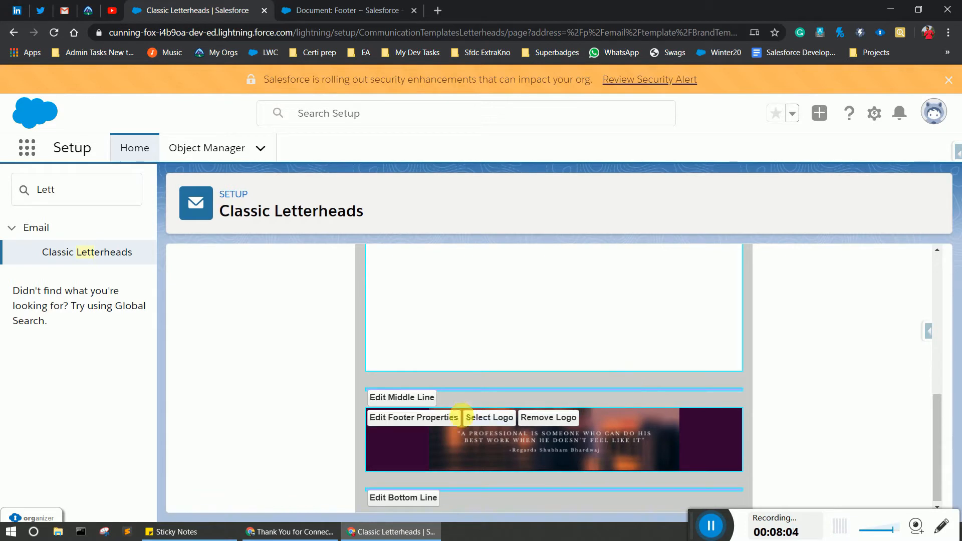
pyautogui.click(421, 395)
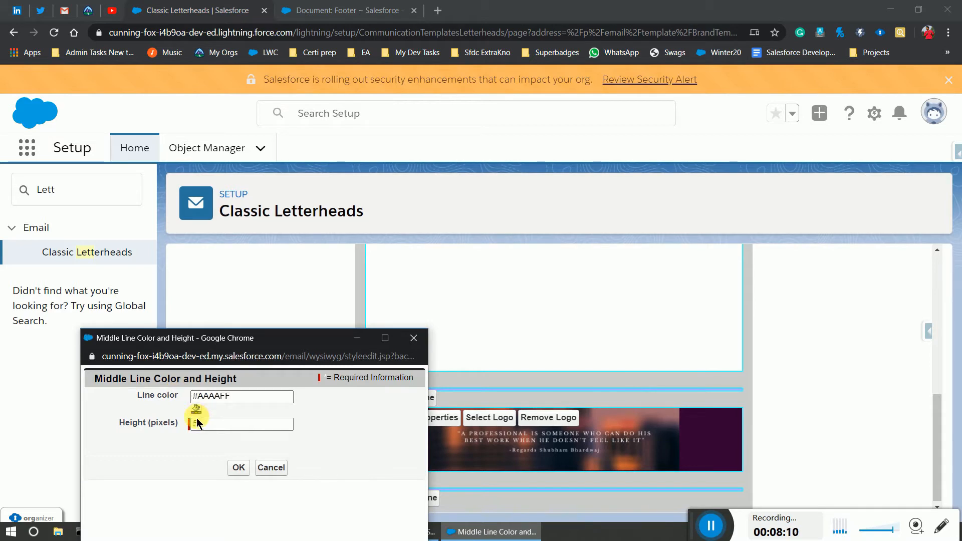
pyautogui.click(197, 413)
pyautogui.click(199, 413)
pyautogui.click(214, 426)
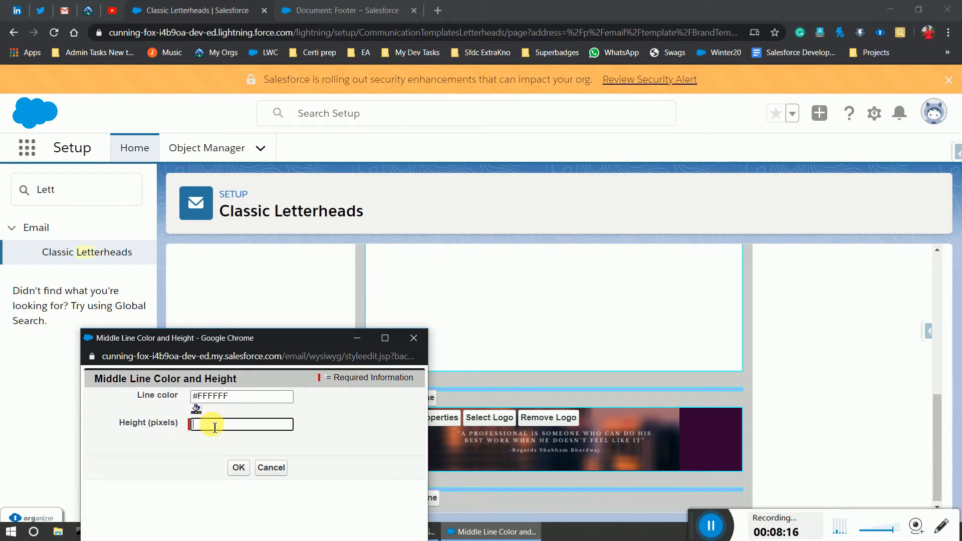
pyautogui.write('1')
pyautogui.click(239, 467)
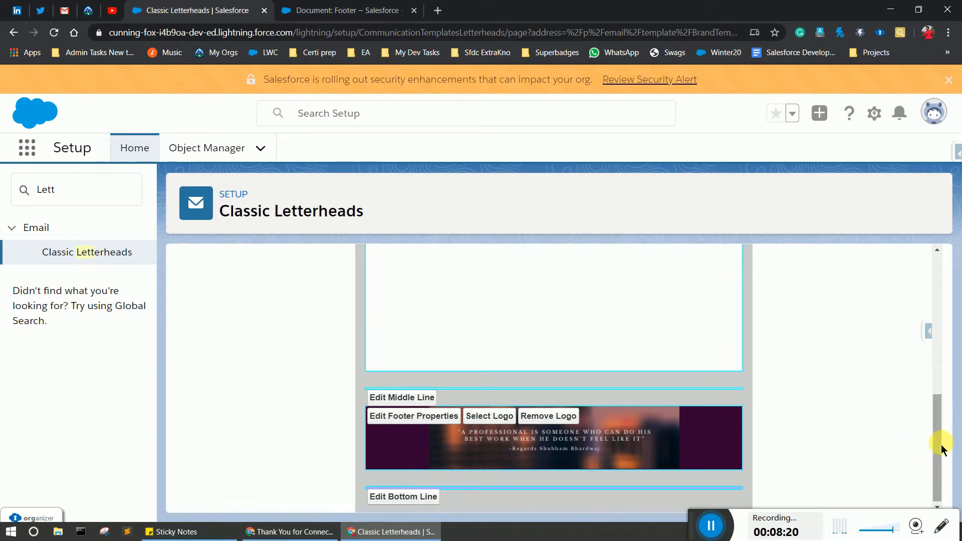
# Reduce the letterhead's top line height to 1 pixel
pyautogui.moveTo(938, 441); pyautogui.dragTo(927, 358)
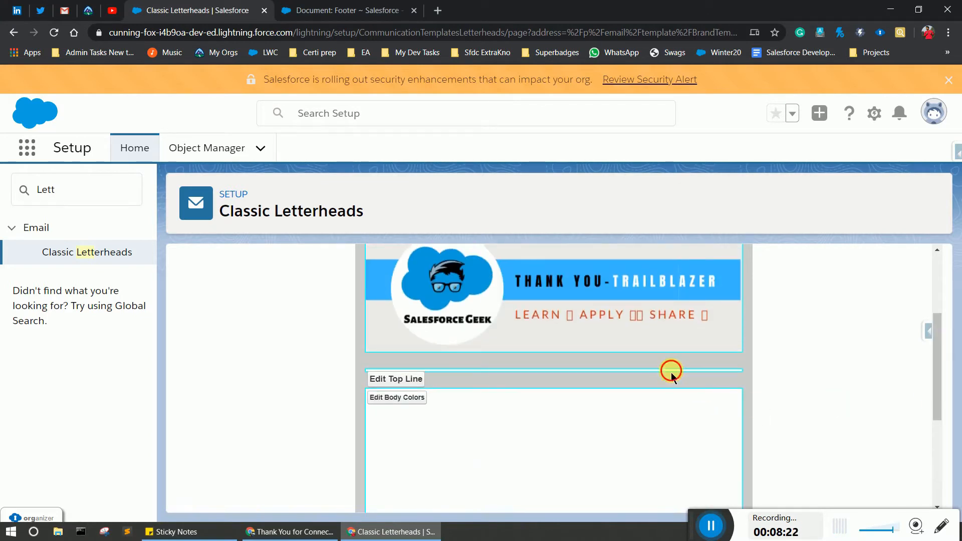
pyautogui.click(378, 379)
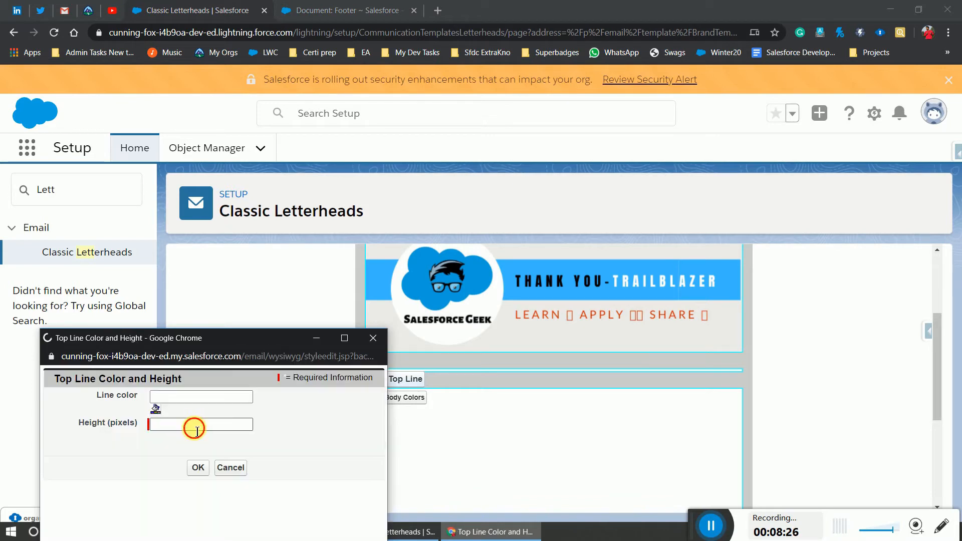
pyautogui.click(196, 429)
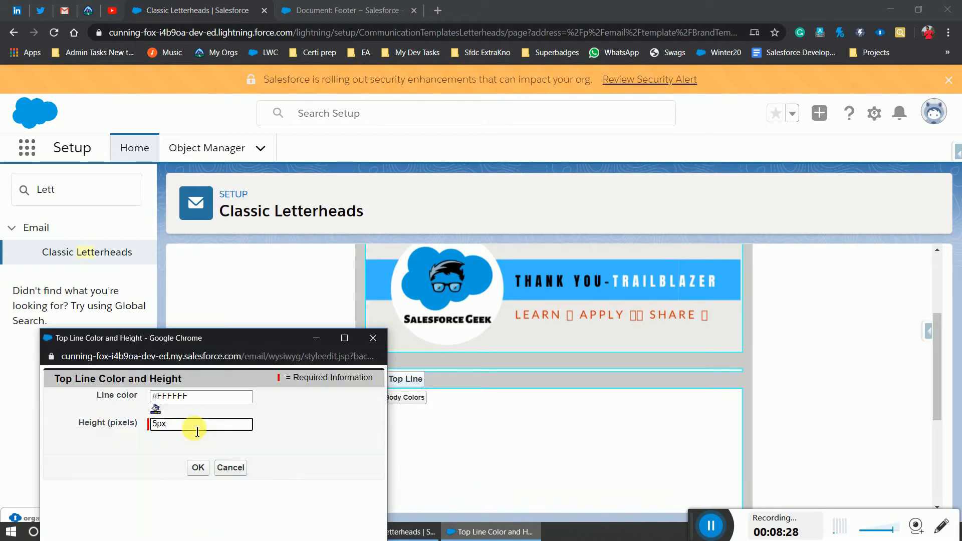
pyautogui.write('1')
pyautogui.click(197, 466)
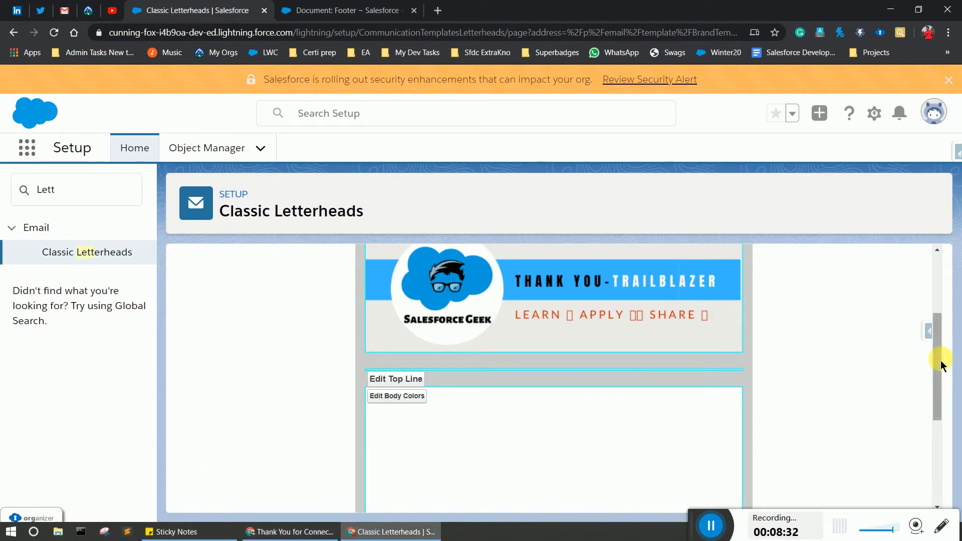
# Save the Salesforce Geek Thankyou Email Letterhead and review its preview on the detail page
pyautogui.moveTo(938, 335); pyautogui.dragTo(935, 259)
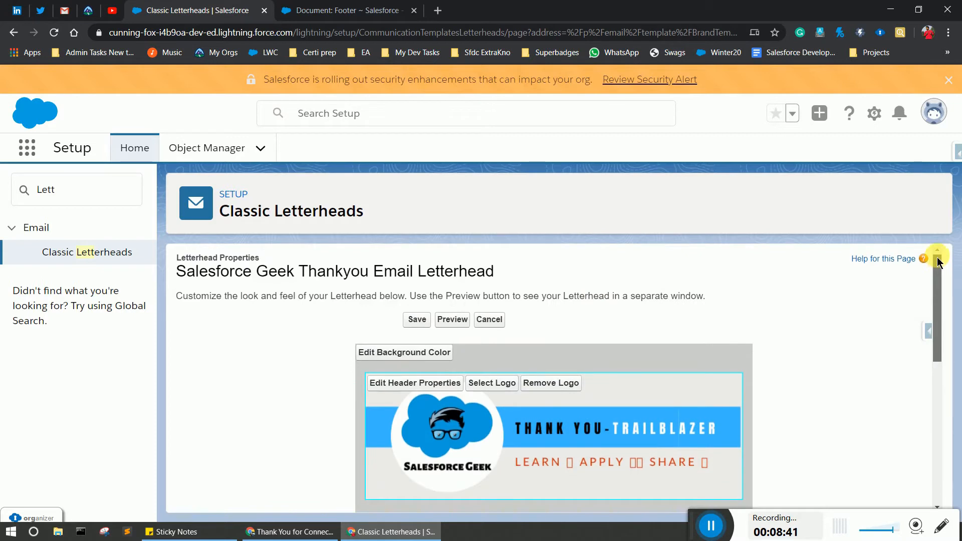
pyautogui.click(418, 319)
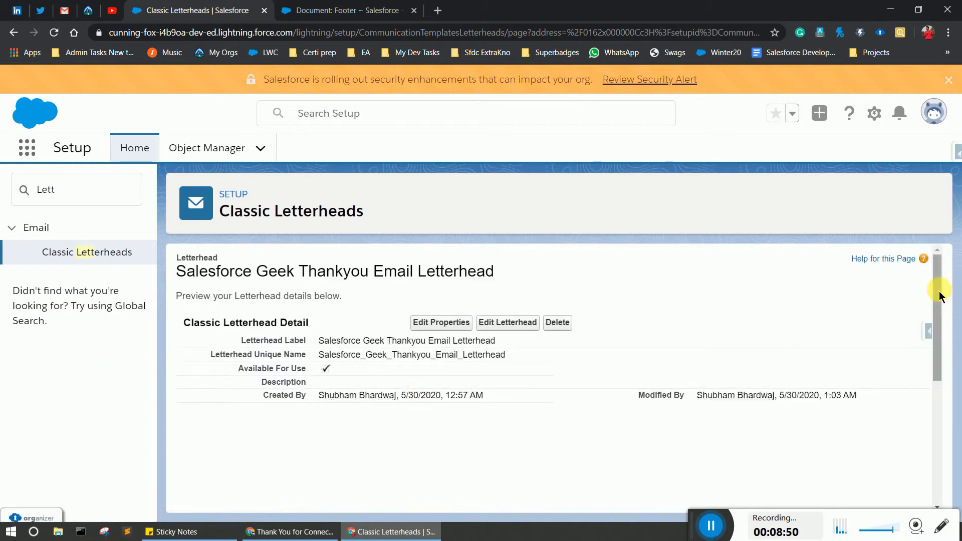
pyautogui.scroll(-6, 935, 328)
pyautogui.moveTo(940, 380); pyautogui.dragTo(958, 293)
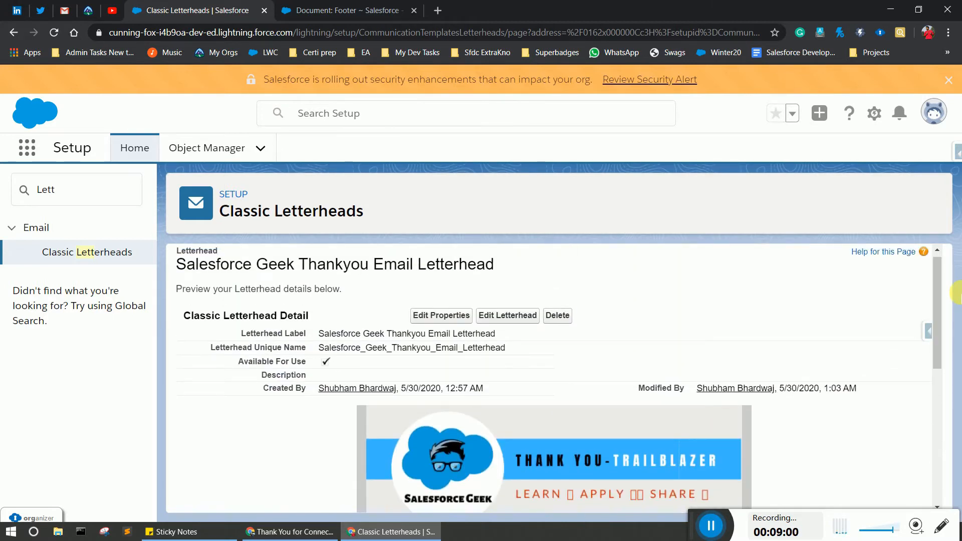
# Find Classic Email Templates in Setup by searching "Emai" and start a new email template
pyautogui.click(67, 199)
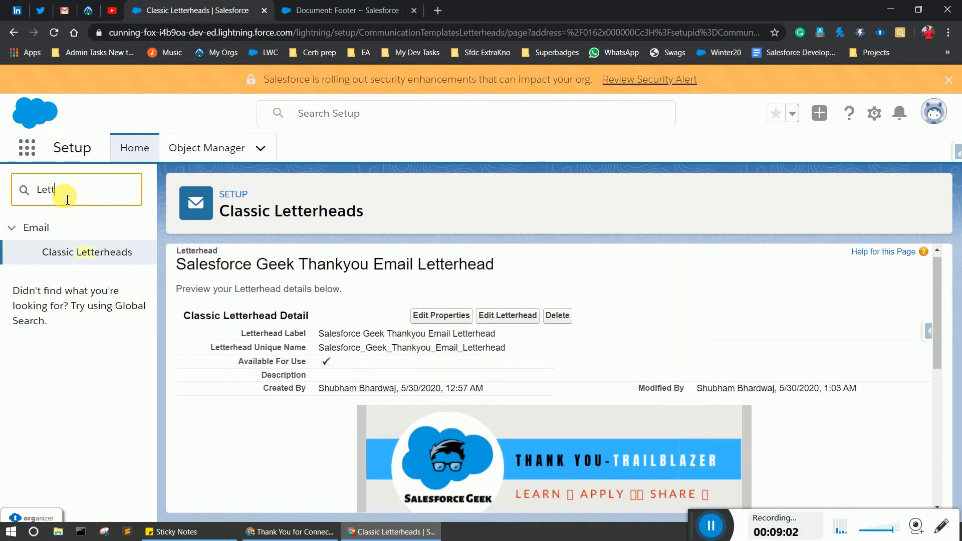
pyautogui.press('BackSpace')
pyautogui.write('Emai')
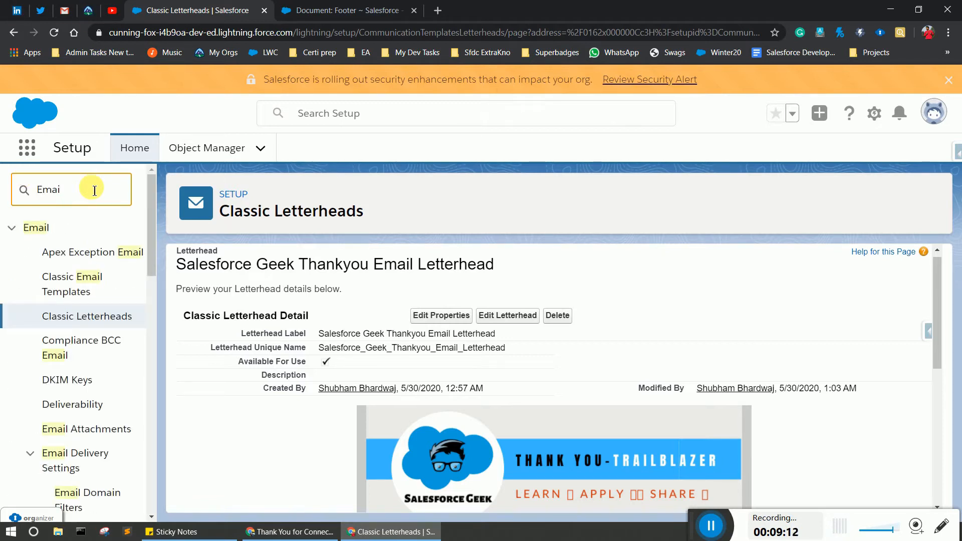
pyautogui.click(78, 278)
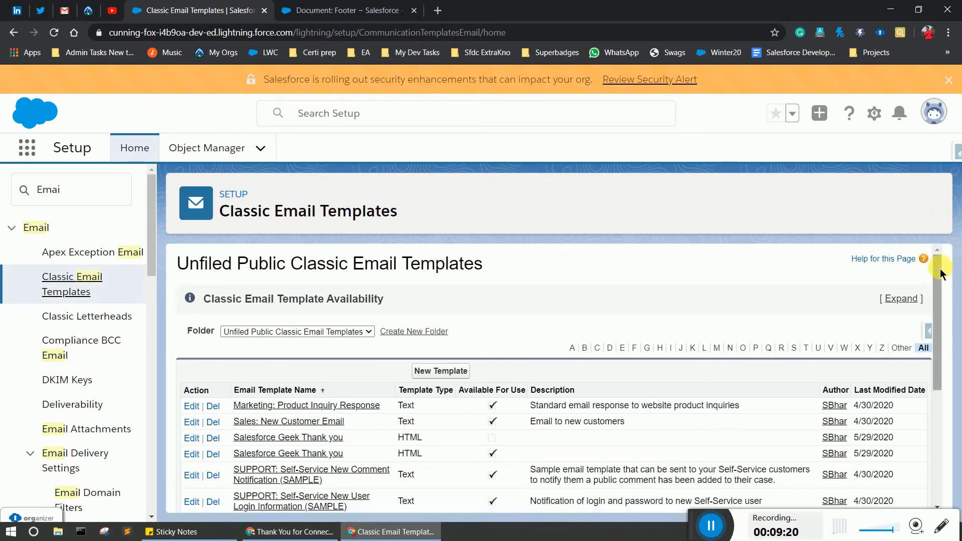
pyautogui.moveTo(940, 270); pyautogui.dragTo(942, 278)
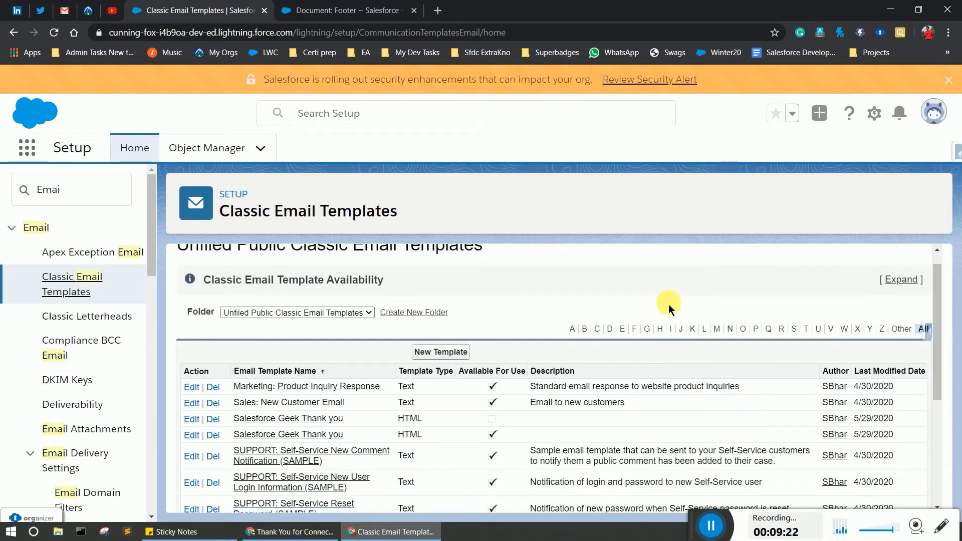
pyautogui.click(454, 344)
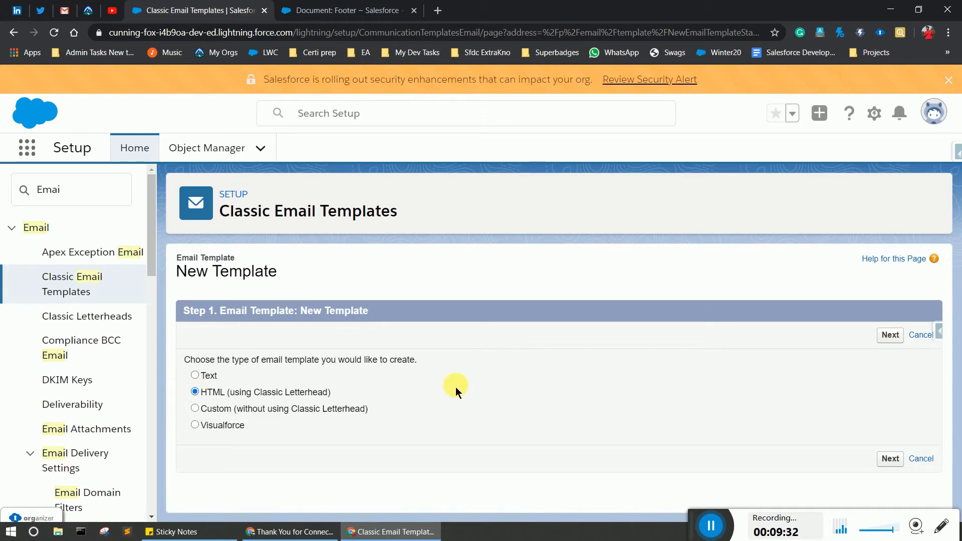
# Continue with an HTML template using Classic Letterhead, keep the Unfiled Public Classic Email Templates folder and mark the template available for use
pyautogui.click(896, 459)
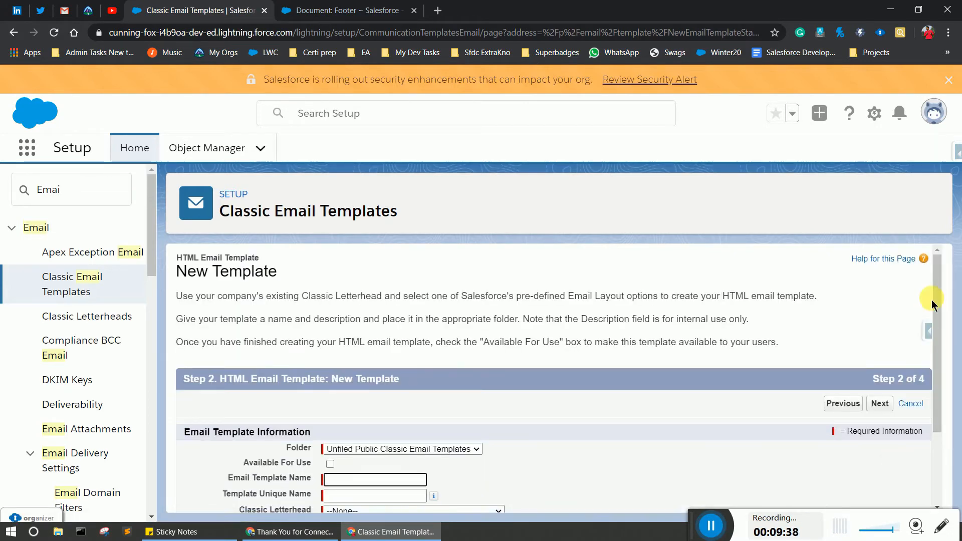
pyautogui.moveTo(936, 300); pyautogui.dragTo(949, 384)
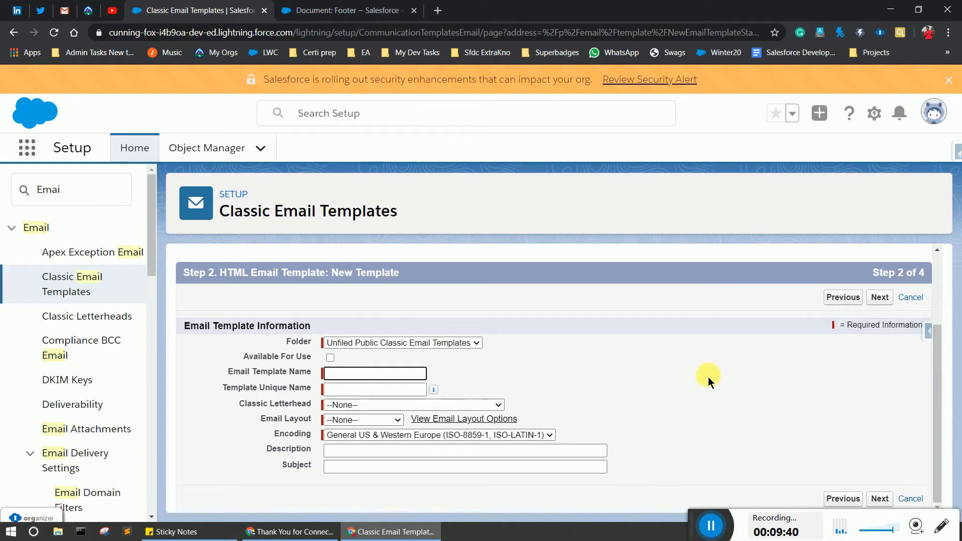
pyautogui.click(376, 346)
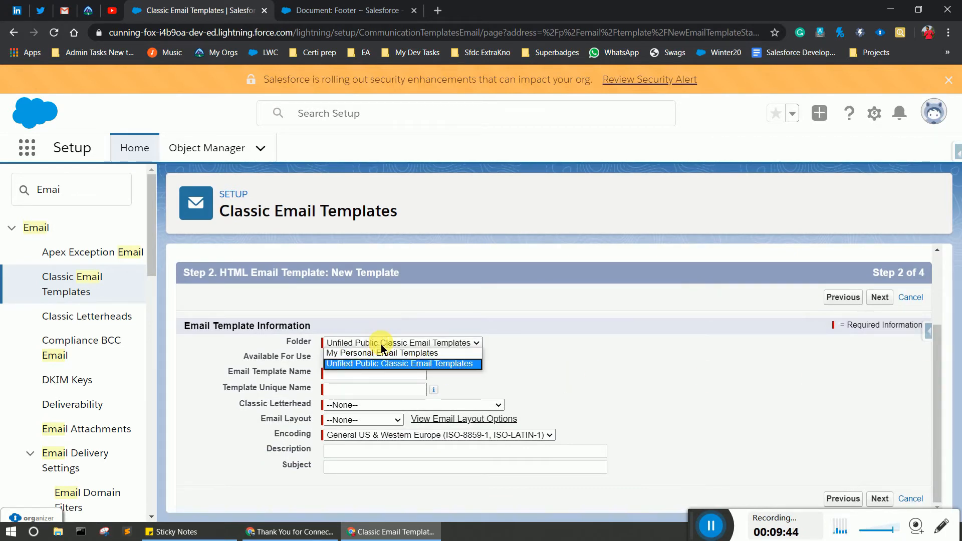
pyautogui.click(507, 358)
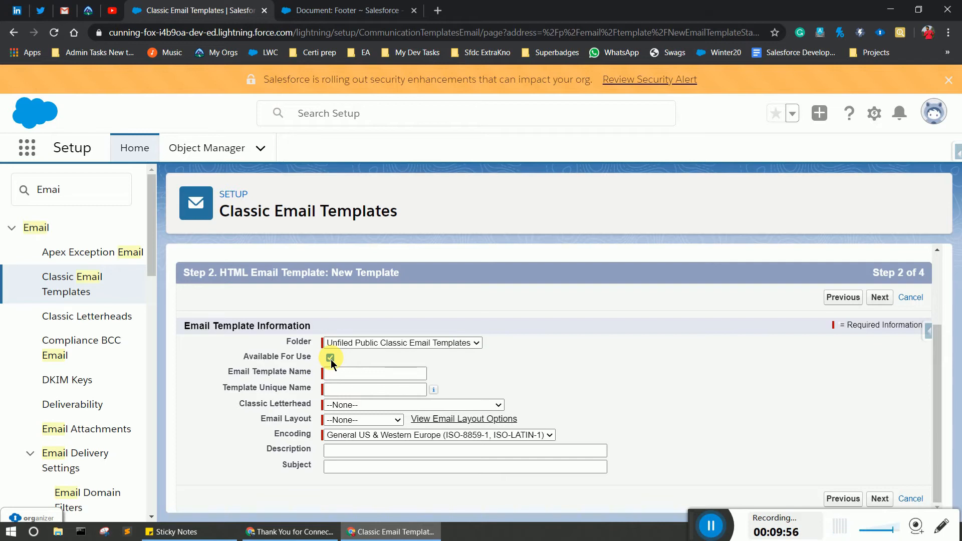
# Name the email template "thank you Template" and assign the Salesforce Geek Thankyou Email Letterhead to it
pyautogui.click(353, 376)
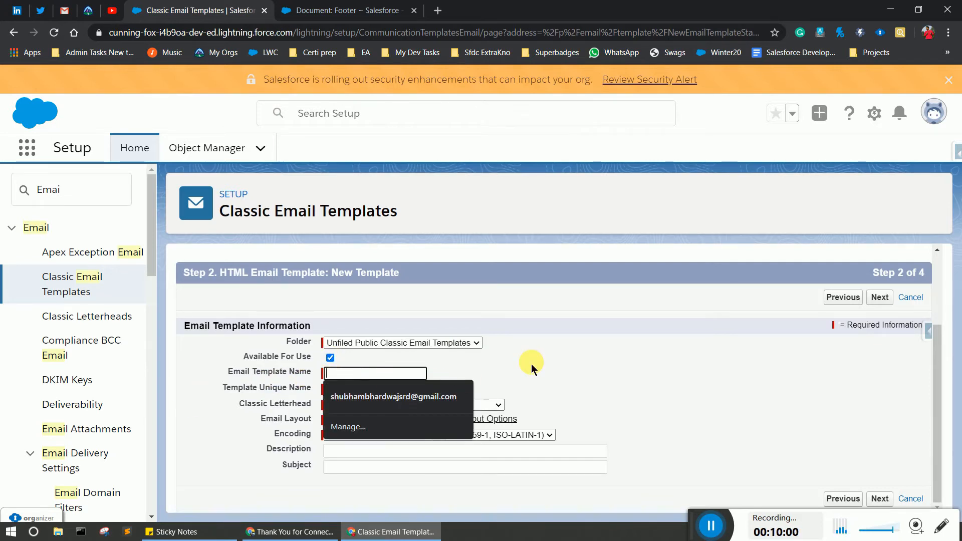
pyautogui.write('thank')
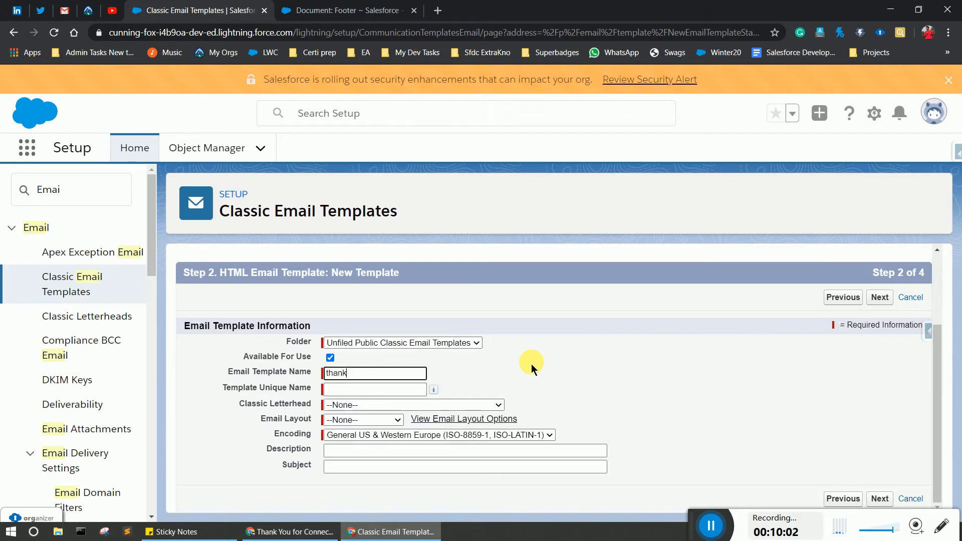
pyautogui.write(' you Template')
pyautogui.click(386, 394)
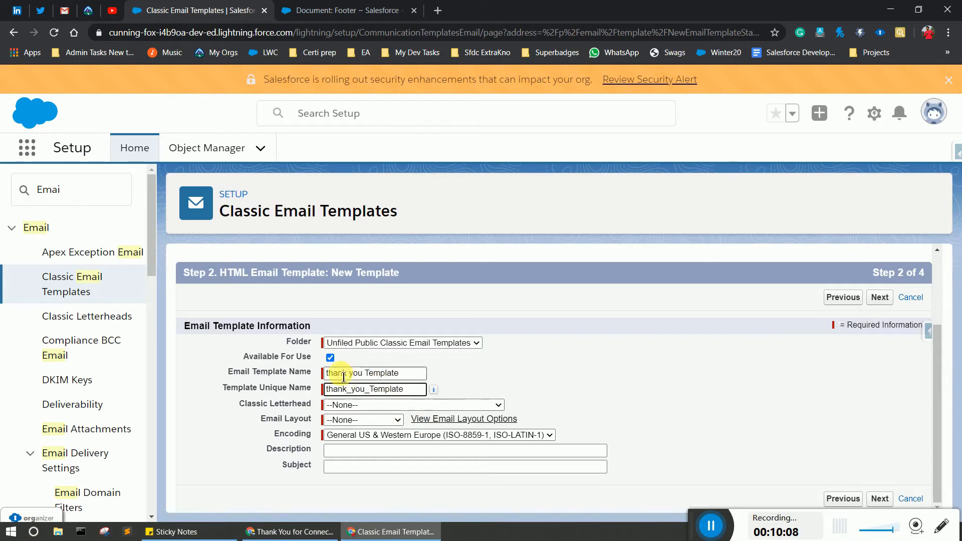
pyautogui.click(376, 409)
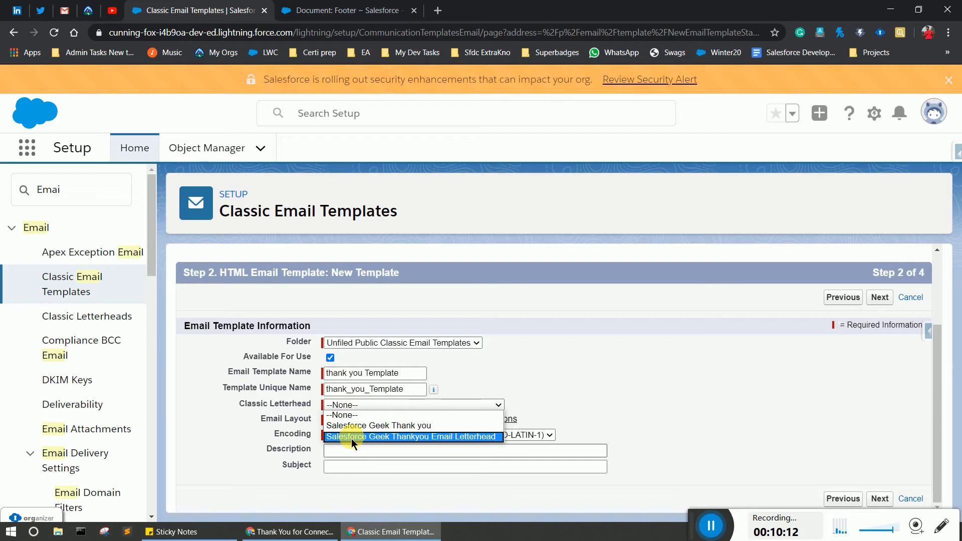
pyautogui.click(351, 438)
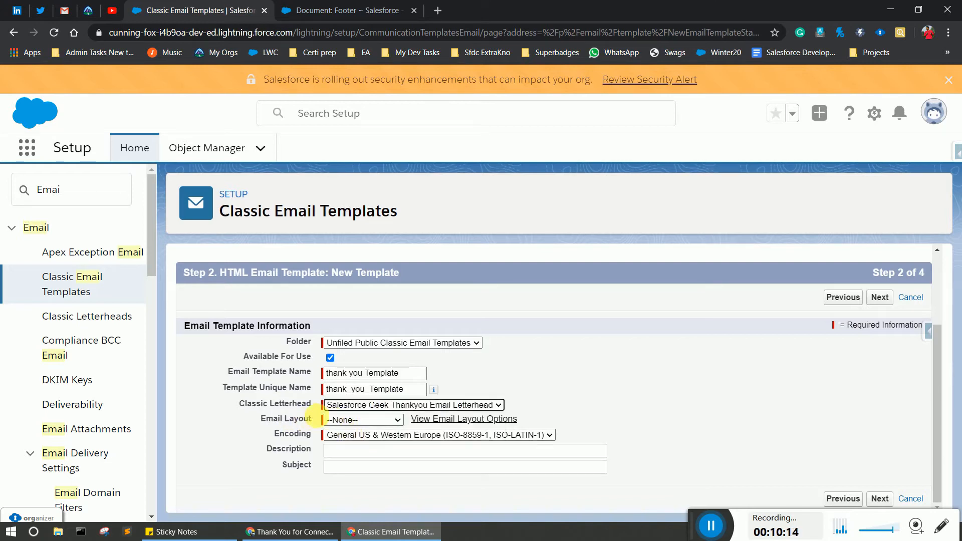
# Look through the email layout options, select the Free Form Letter layout and continue to creating the HTML version
pyautogui.click(364, 420)
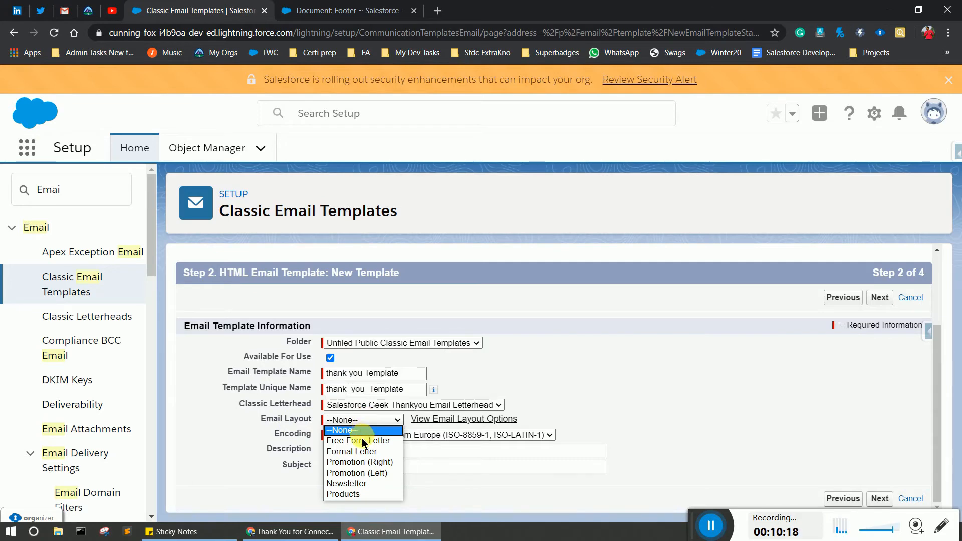
pyautogui.click(428, 420)
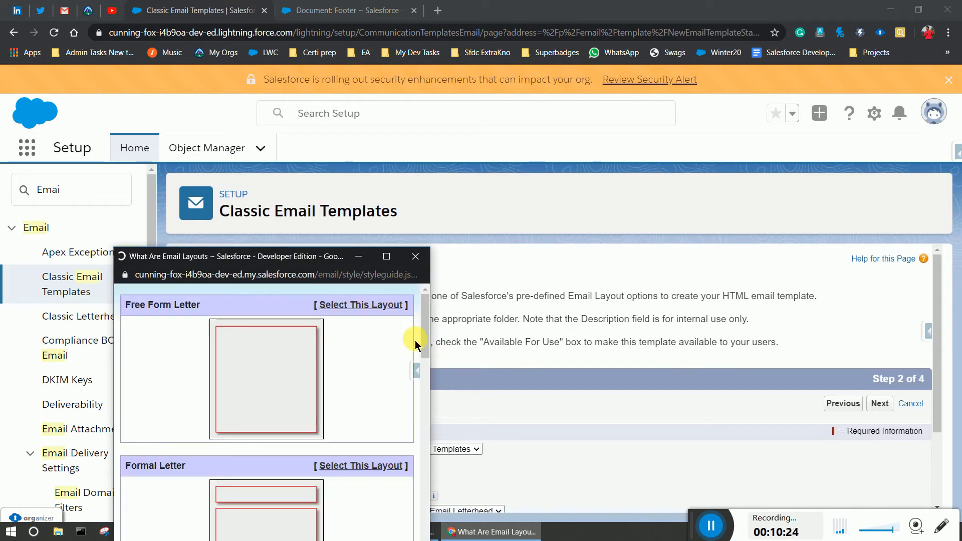
pyautogui.moveTo(434, 340); pyautogui.dragTo(437, 341)
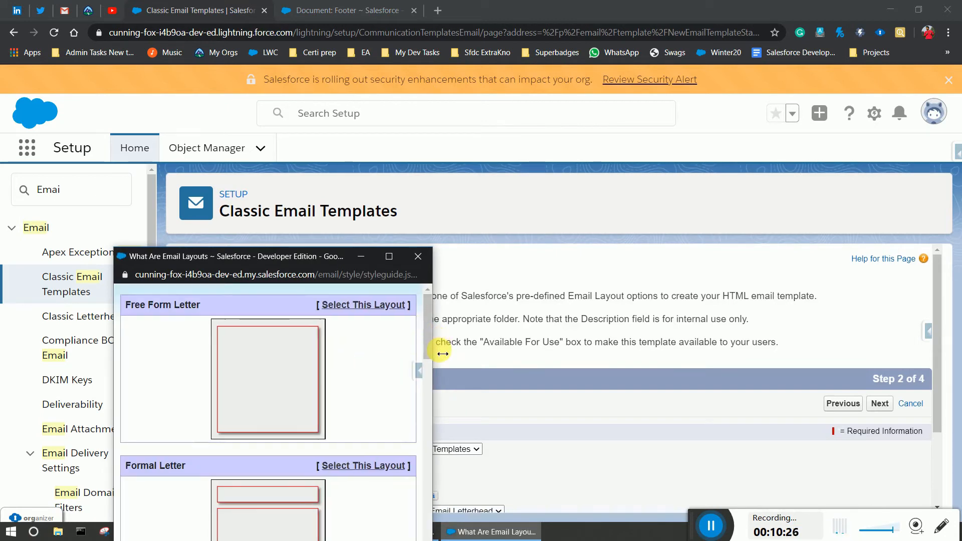
pyautogui.scroll(-3, 426, 380)
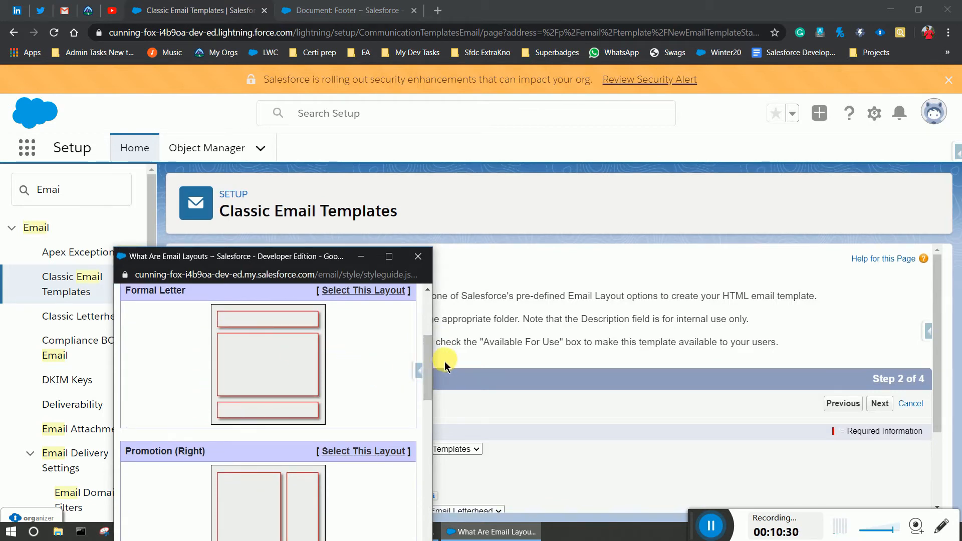
pyautogui.moveTo(427, 356); pyautogui.dragTo(397, 302)
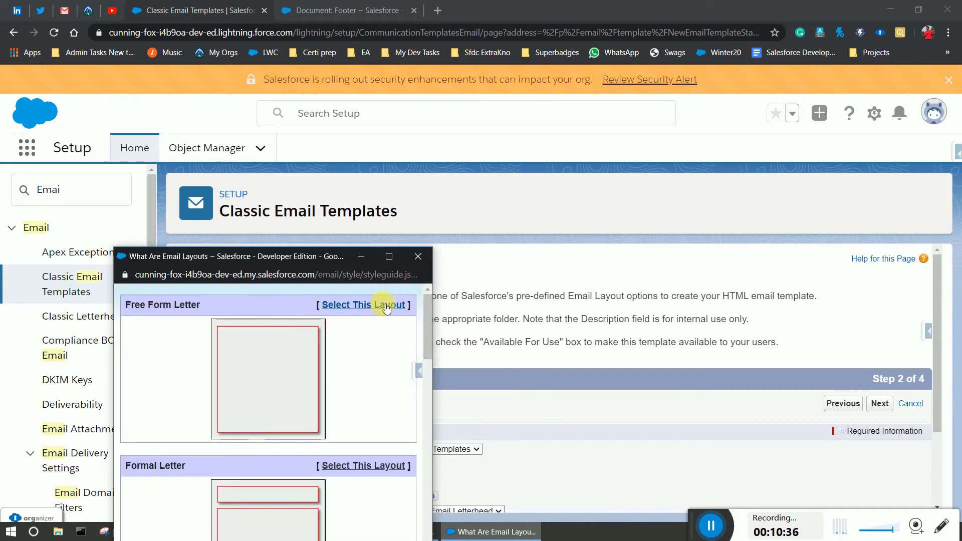
pyautogui.click(386, 307)
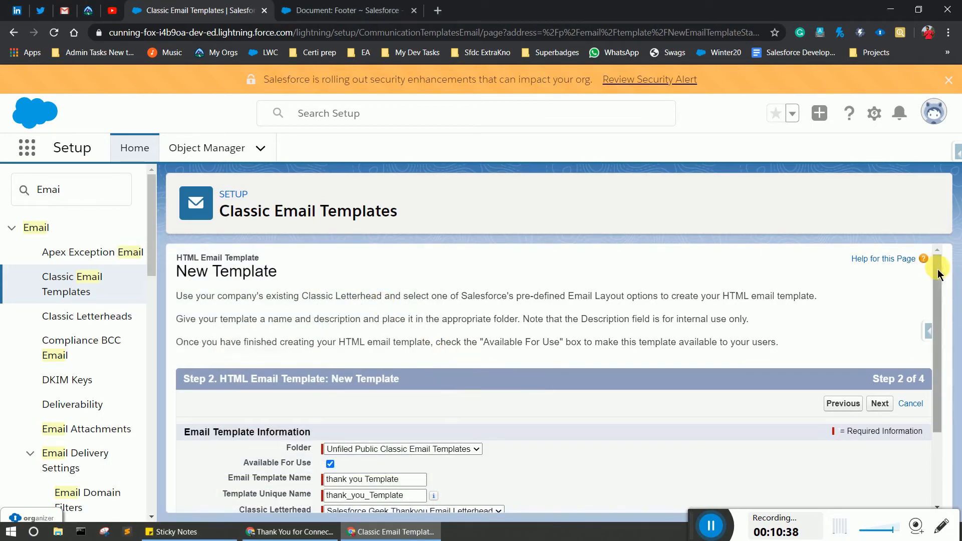
pyautogui.scroll(-2, 937, 269)
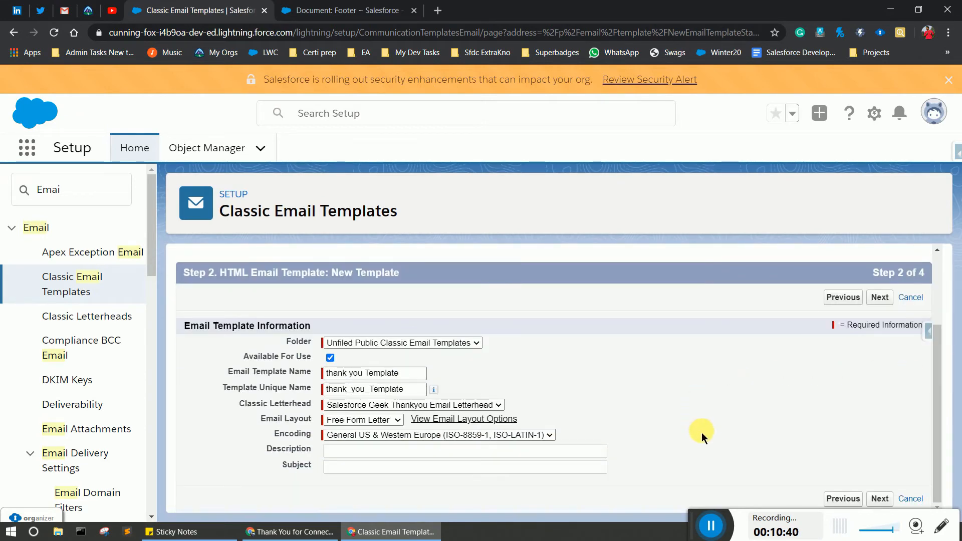
pyautogui.click(881, 498)
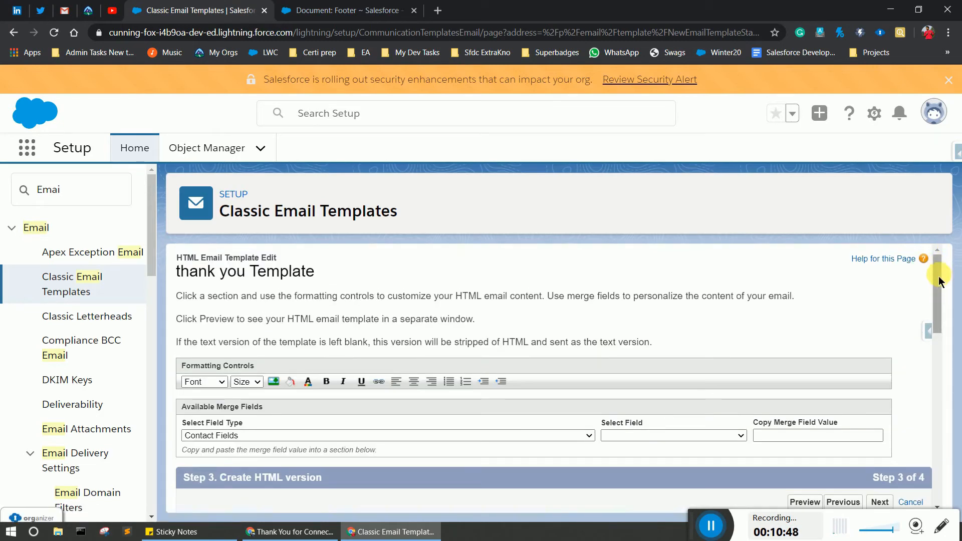
# Reduce the browser zoom to 80% and review the letterhead's header and footer in the HTML content area
pyautogui.moveTo(939, 281); pyautogui.dragTo(938, 373)
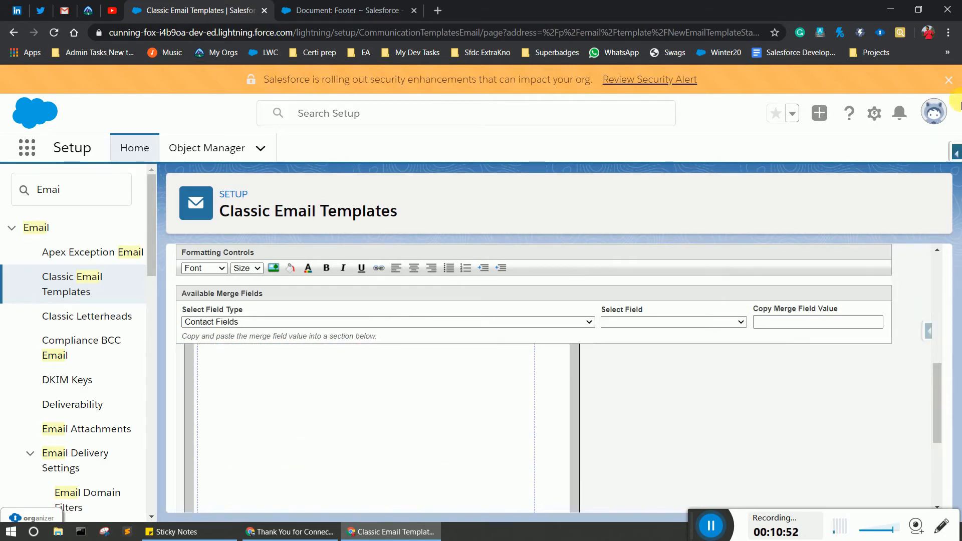
pyautogui.click(948, 32)
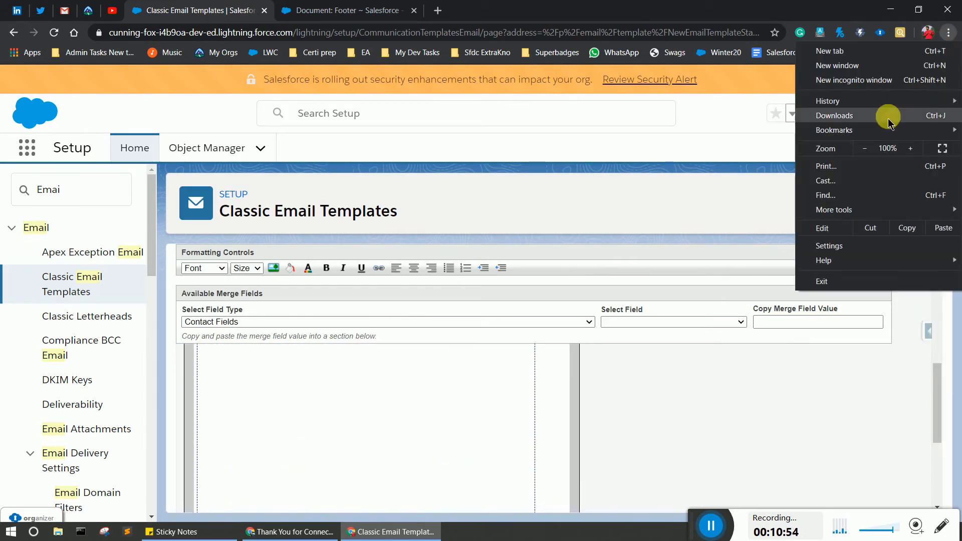
pyautogui.click(865, 149)
pyautogui.click(865, 149)
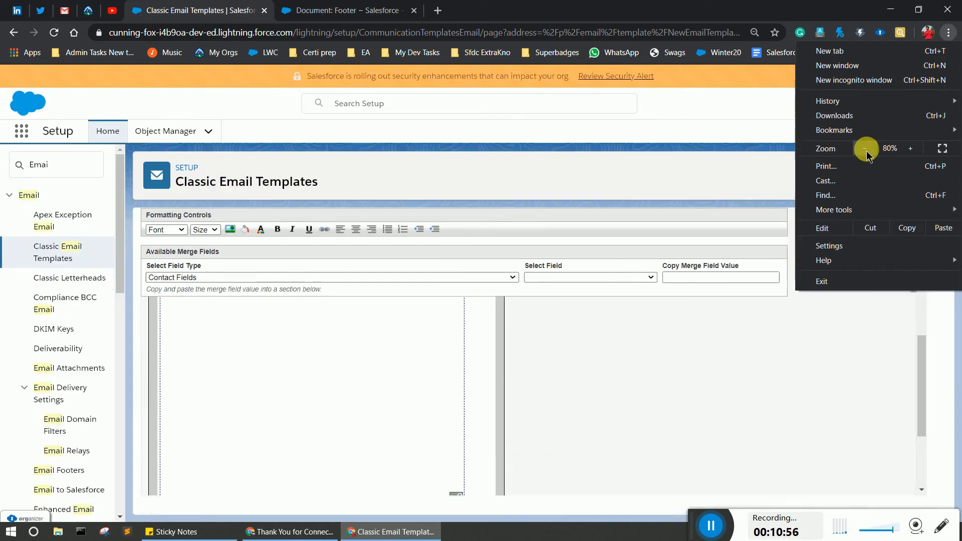
pyautogui.click(955, 368)
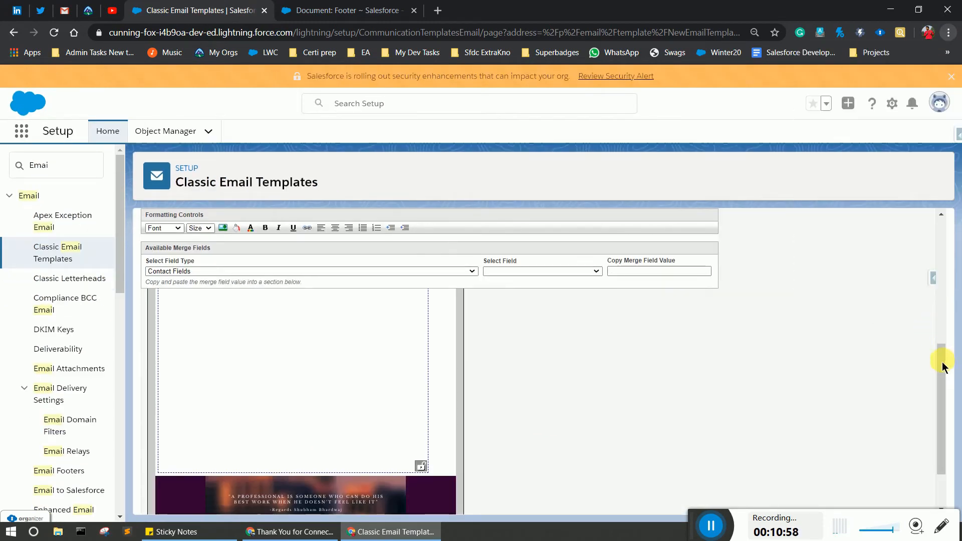
pyautogui.moveTo(945, 361); pyautogui.dragTo(933, 282)
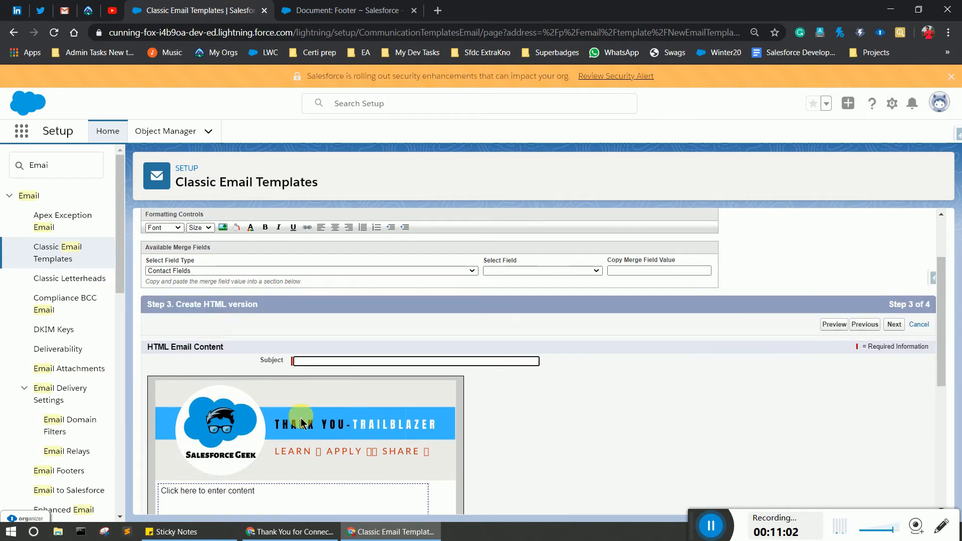
# Set the email subject to "Thank You for Connecting" and begin the body content with "Hello,"
pyautogui.click(324, 361)
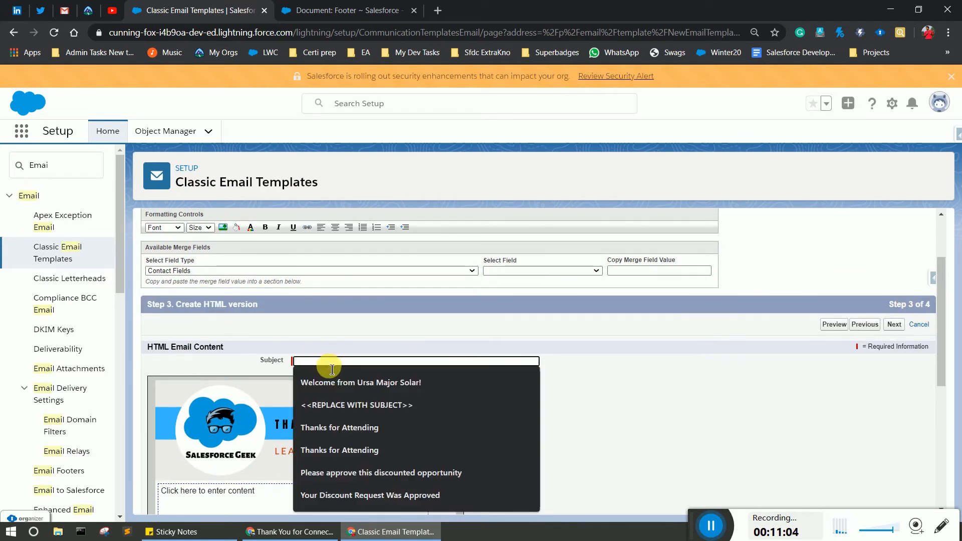
pyautogui.write('Thank you')
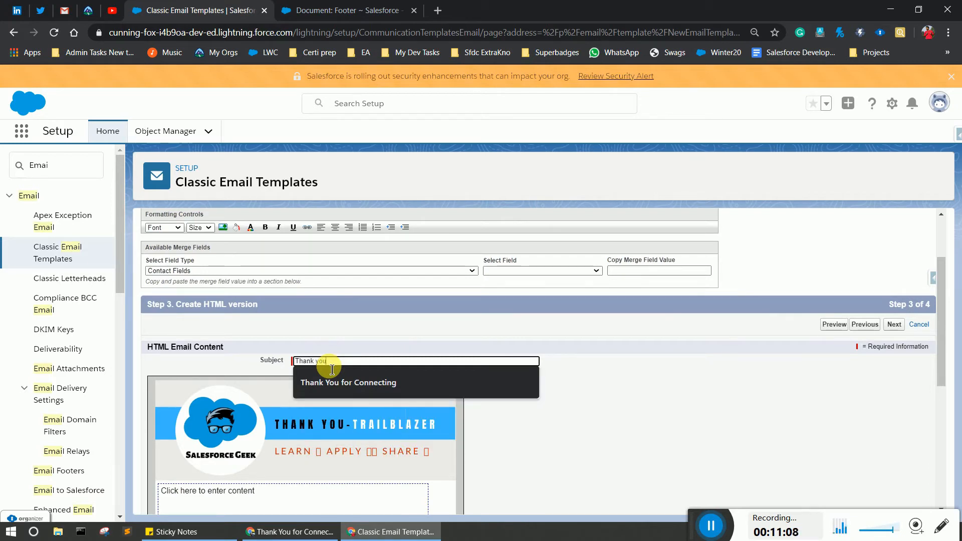
pyautogui.click(313, 383)
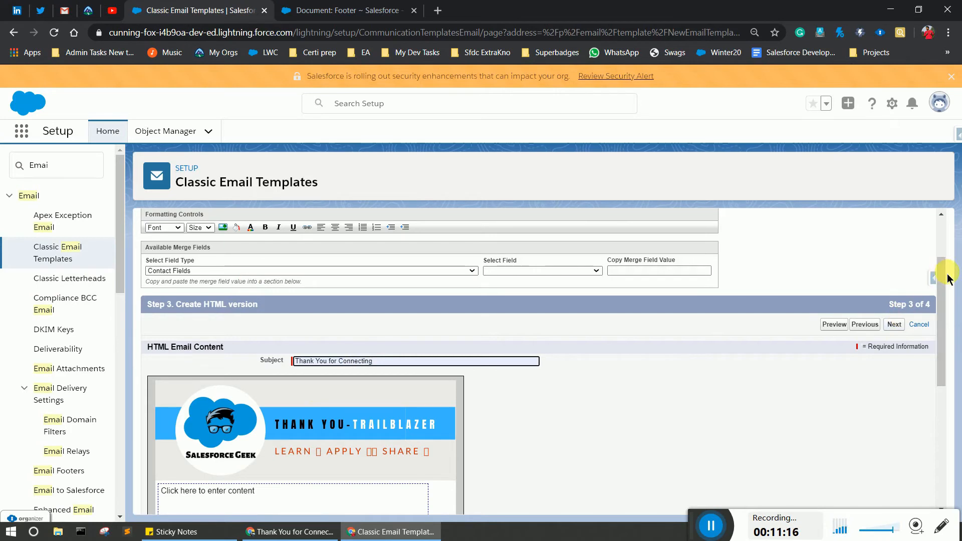
pyautogui.moveTo(938, 268); pyautogui.dragTo(938, 297)
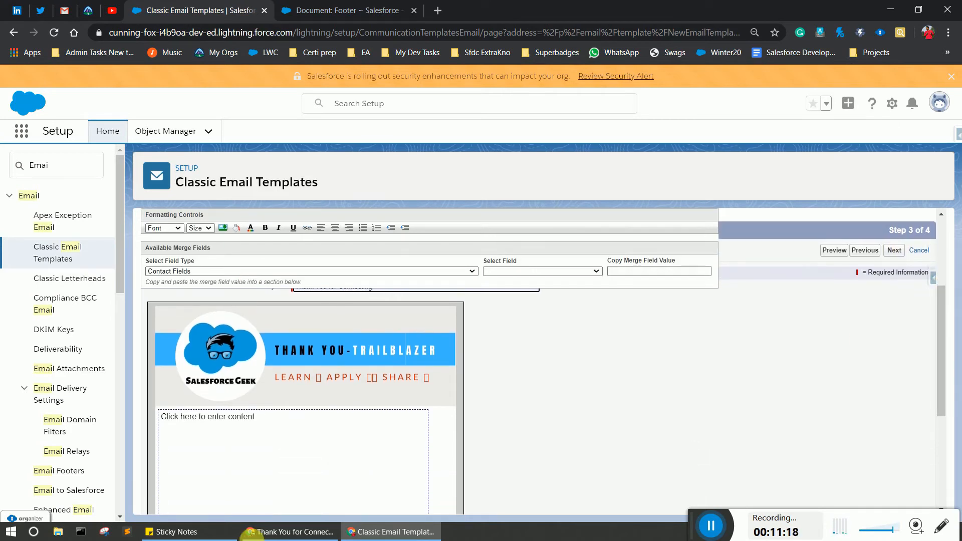
pyautogui.click(220, 422)
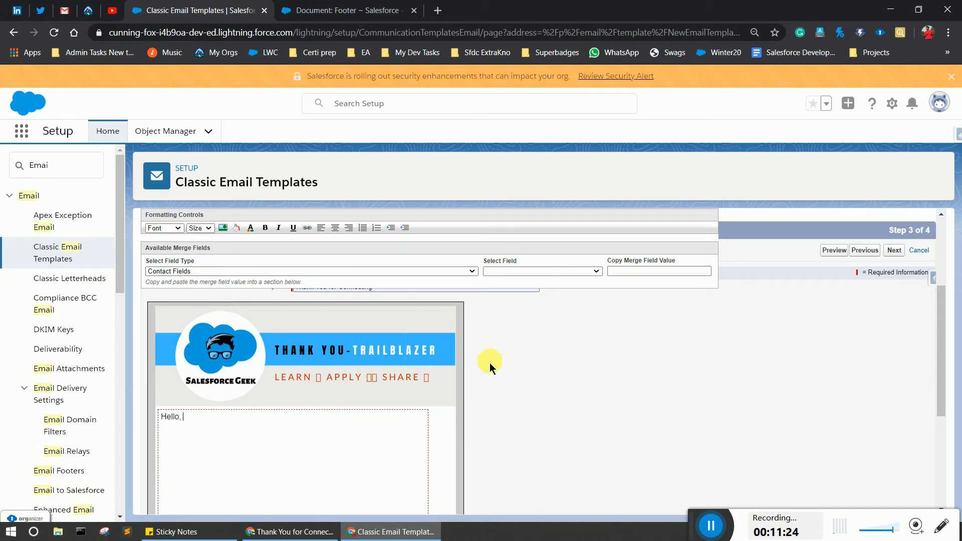
# Choose the Name merge field from Lead Fields and copy its merge field value {!Lead.Name}
pyautogui.moveTo(942, 320); pyautogui.dragTo(939, 257)
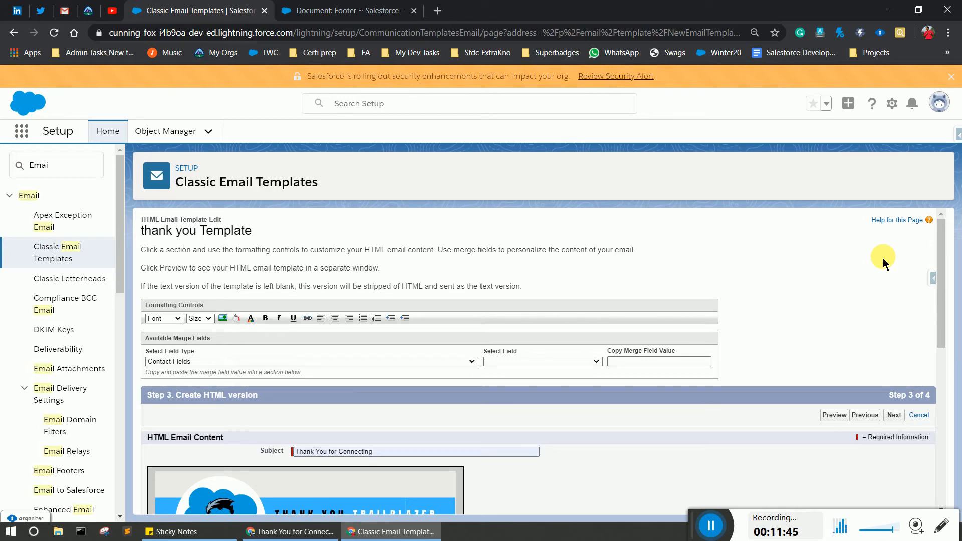
pyautogui.click(209, 363)
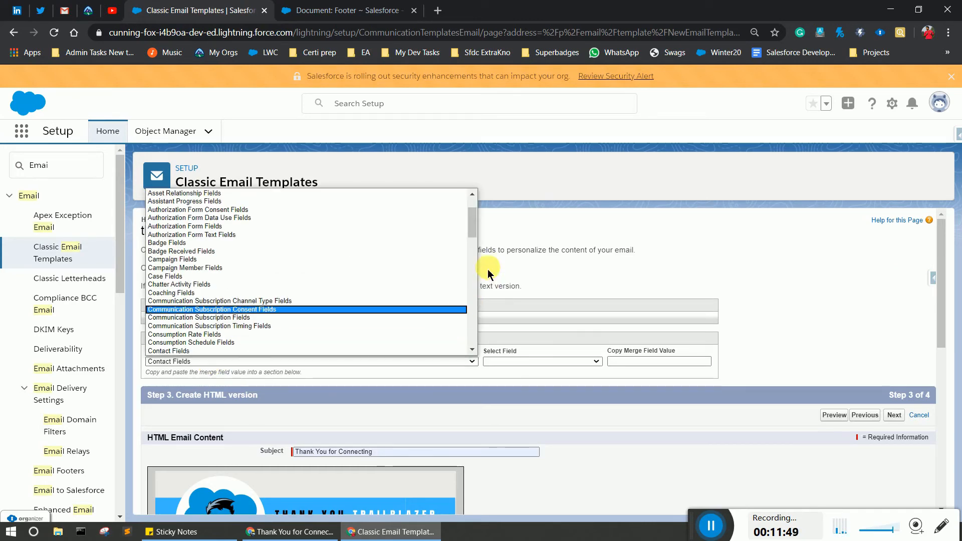
pyautogui.moveTo(473, 225); pyautogui.dragTo(474, 284)
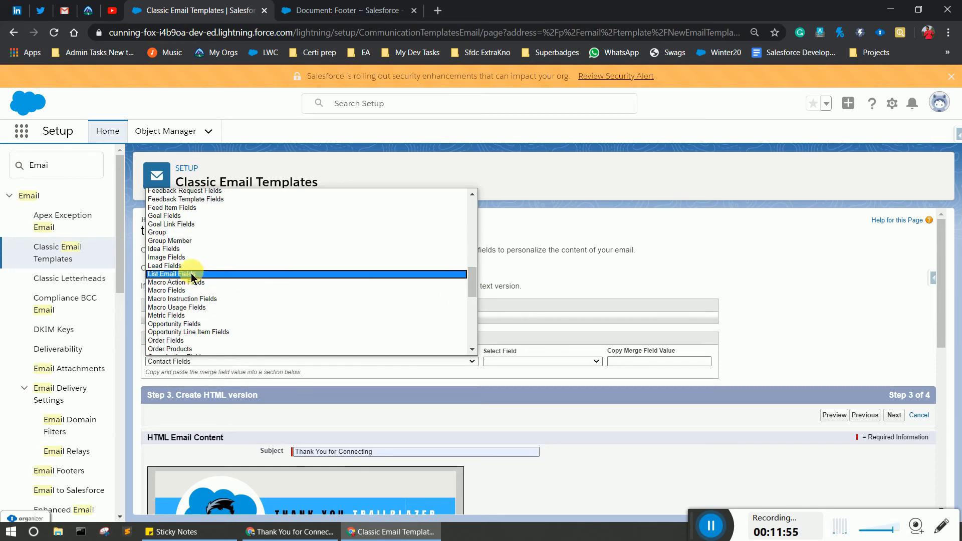
pyautogui.click(167, 267)
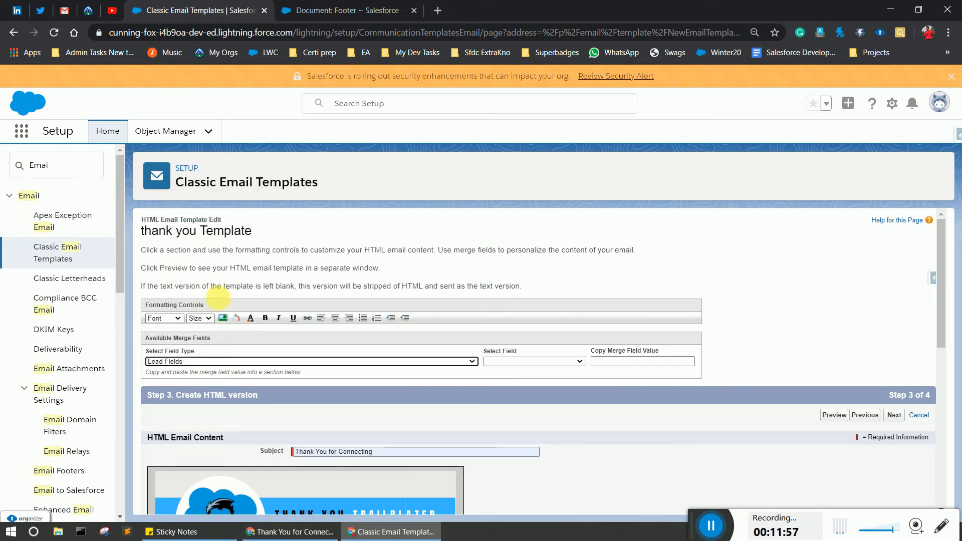
pyautogui.click(524, 362)
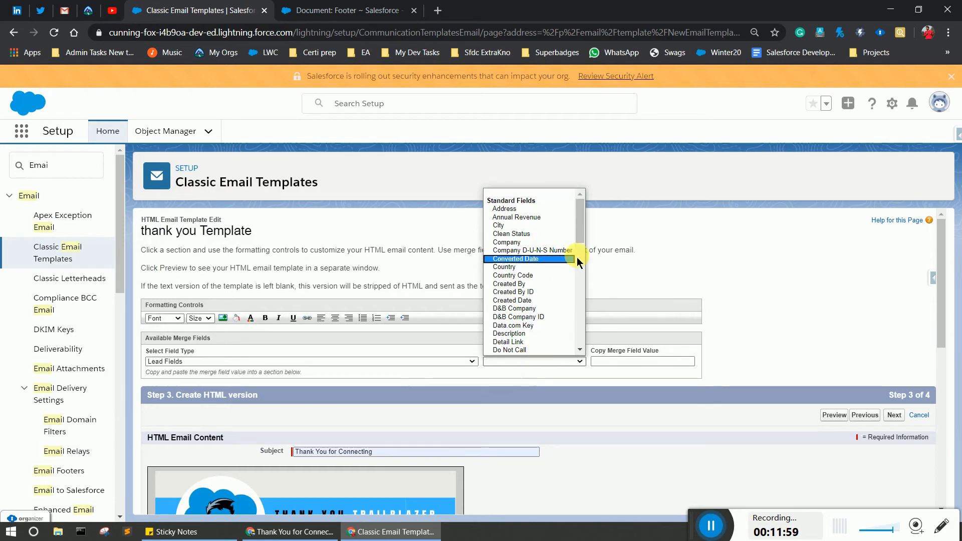
pyautogui.moveTo(582, 236); pyautogui.dragTo(584, 308)
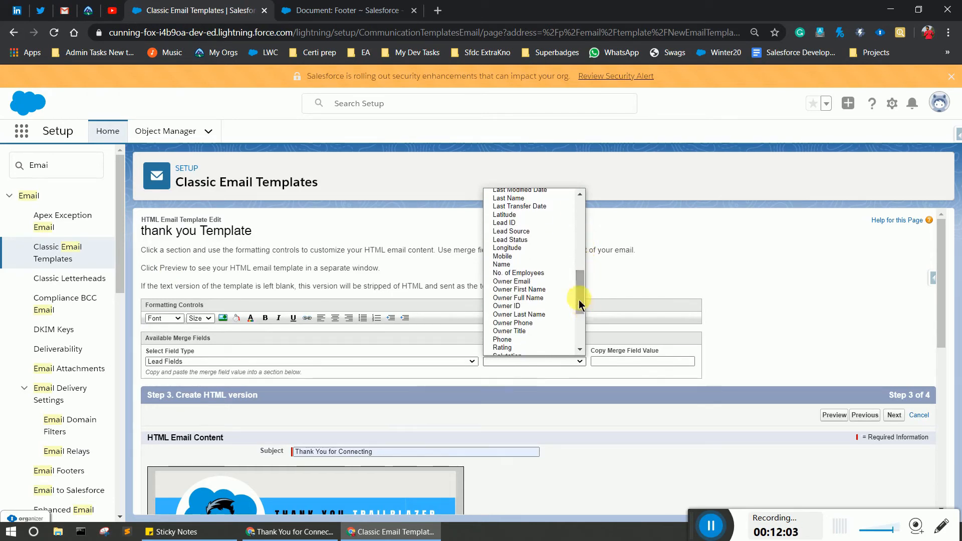
pyautogui.click(502, 264)
pyautogui.click(639, 361)
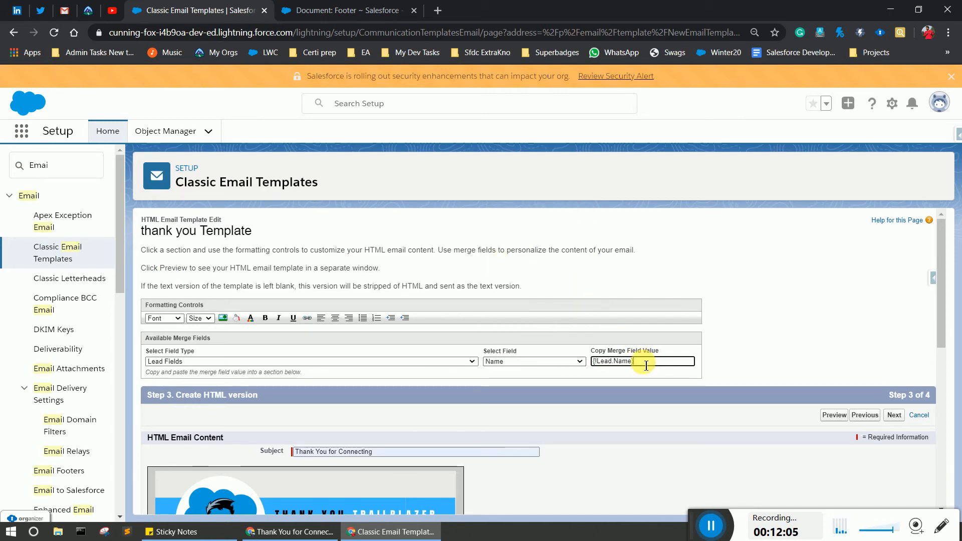
pyautogui.moveTo(646, 361); pyautogui.dragTo(599, 361)
pyautogui.hotkey('ctrl', 'c')
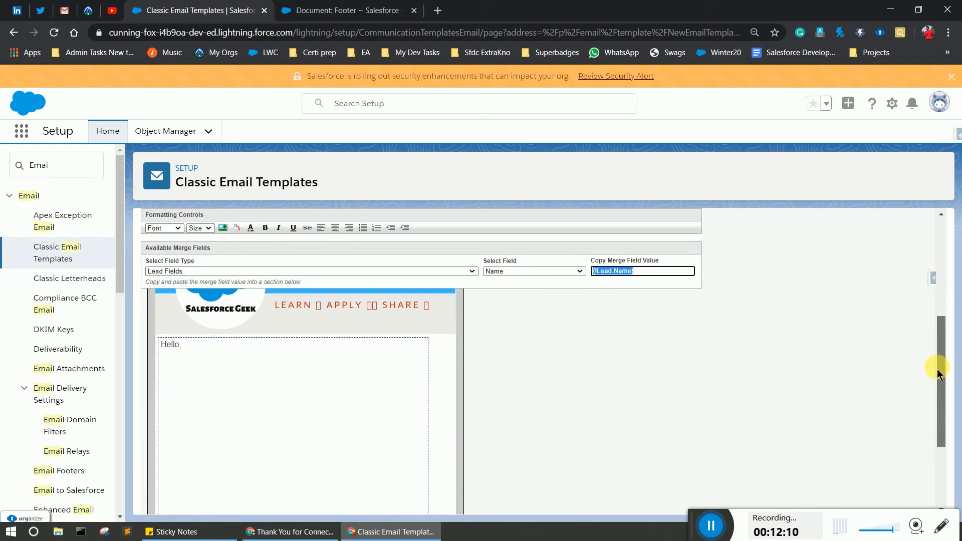
# Insert the copied {!Lead.Name} merge field value after "Hello," in the email body
pyautogui.scroll(-1, 937, 373)
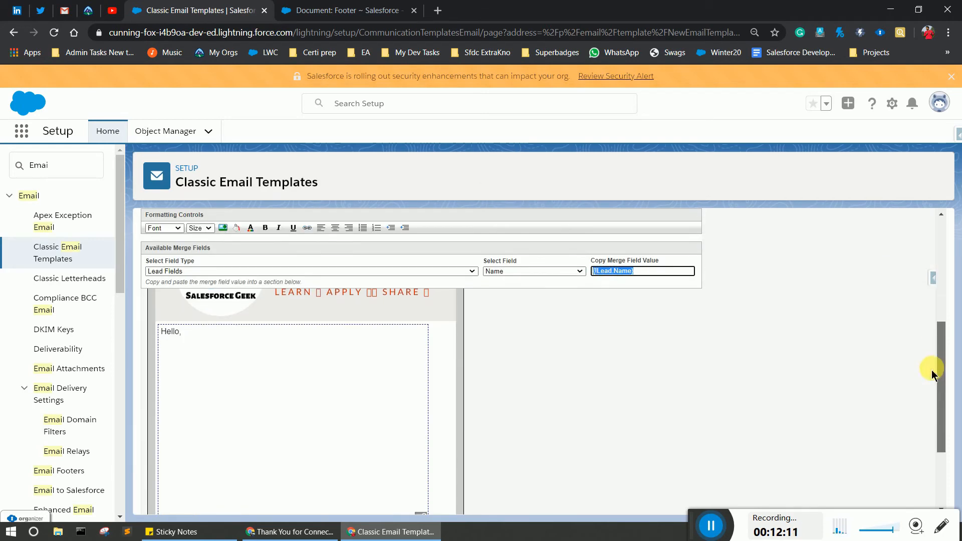
pyautogui.click(192, 332)
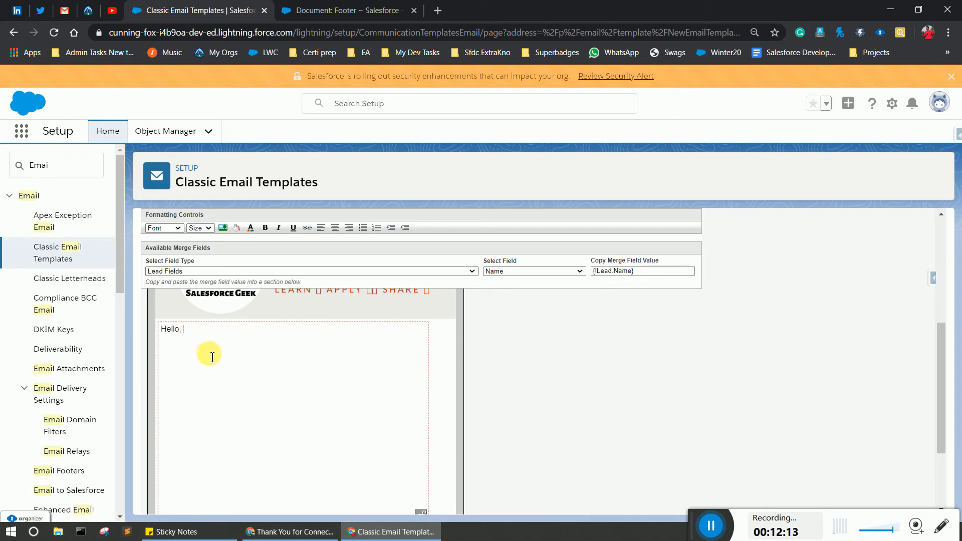
pyautogui.hotkey('ctrl', 'v')
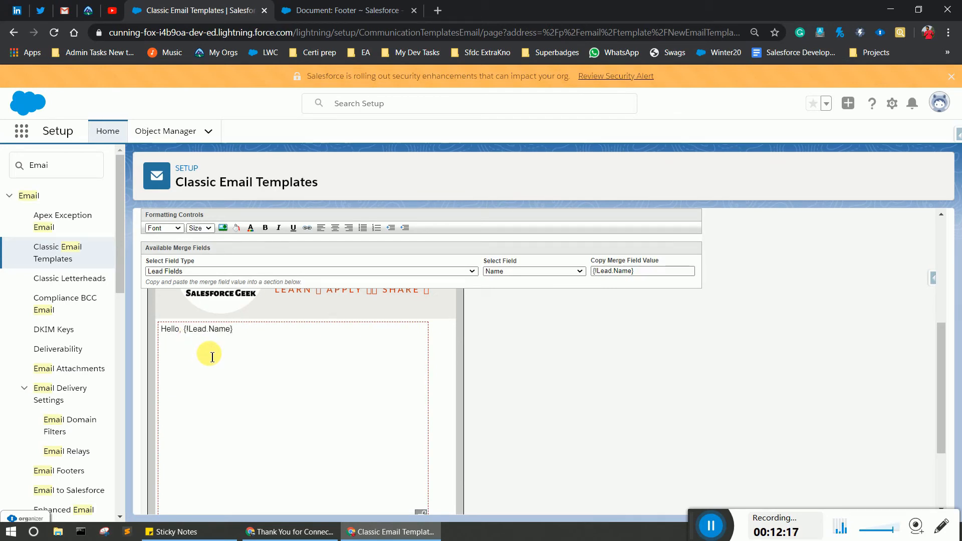
# Copy the full Salesforce Geek introduction message from Sticky Notes and paste it into the email body below the greeting
pyautogui.click(191, 532)
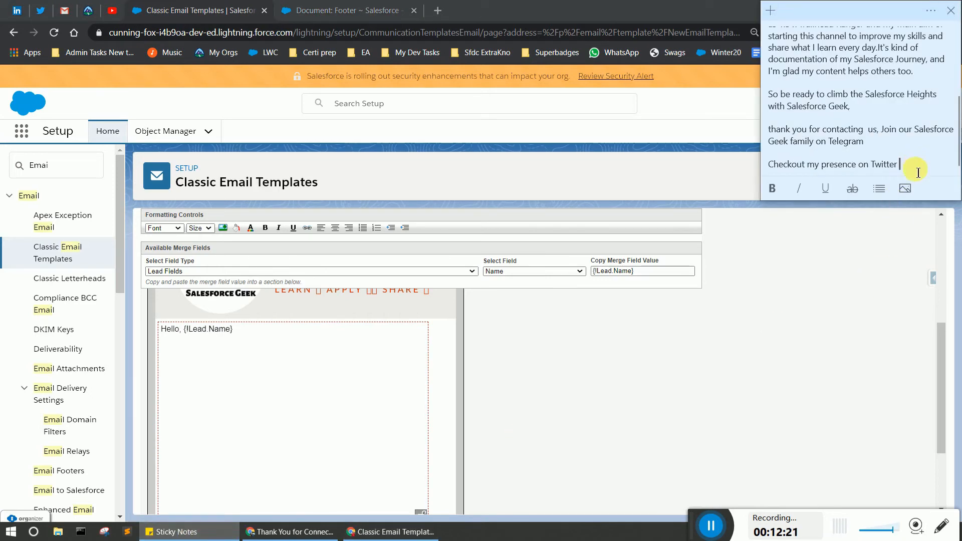
pyautogui.moveTo(918, 172); pyautogui.dragTo(777, 28)
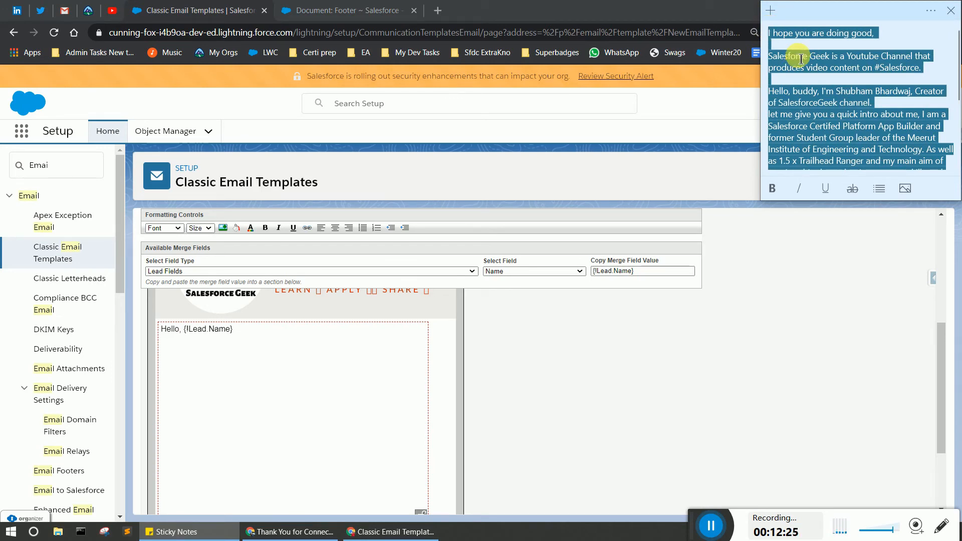
pyautogui.click(233, 357)
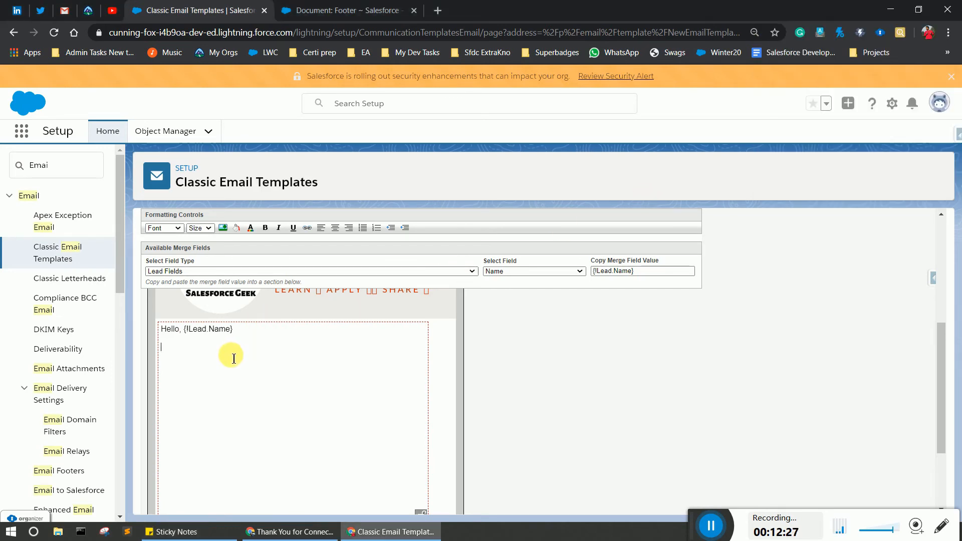
pyautogui.hotkey('ctrl', 'v')
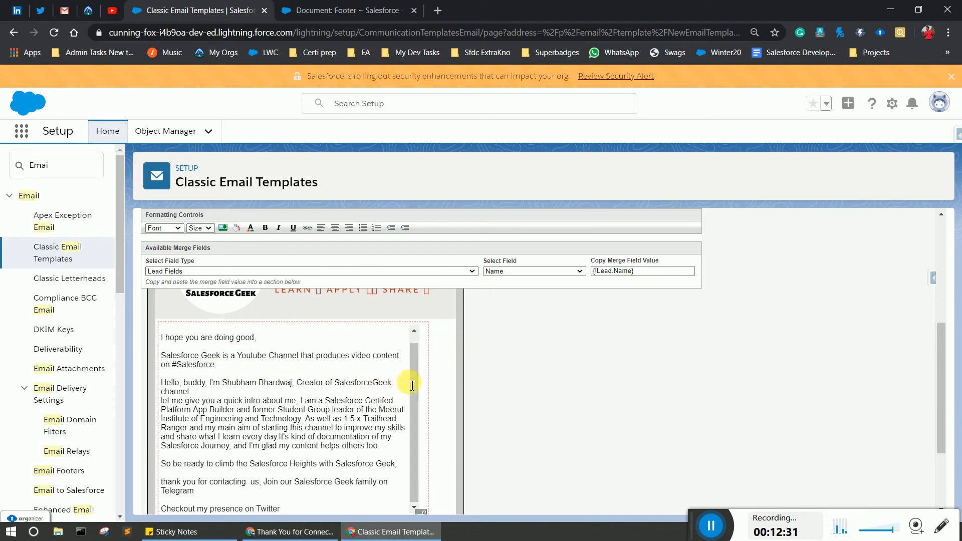
pyautogui.moveTo(416, 365); pyautogui.dragTo(415, 366)
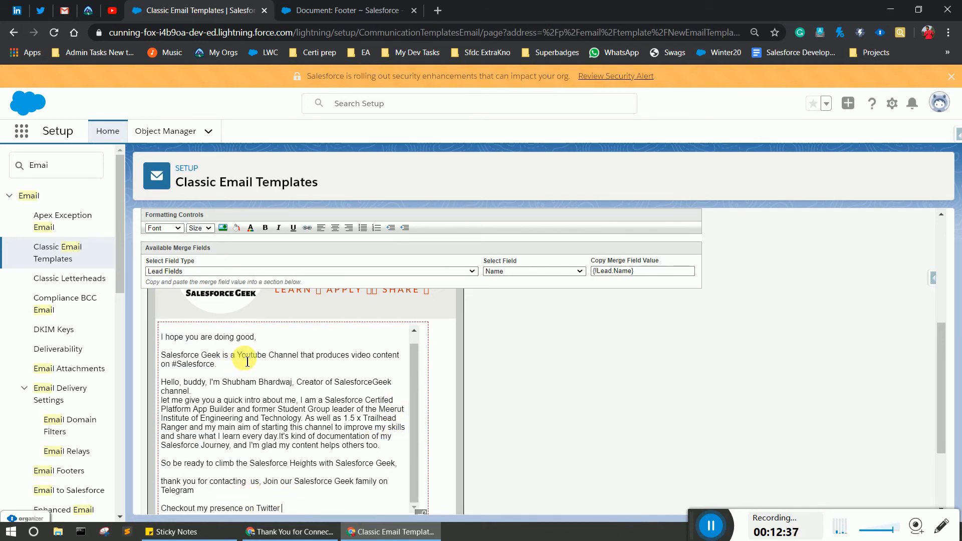
pyautogui.moveTo(237, 358); pyautogui.dragTo(266, 358)
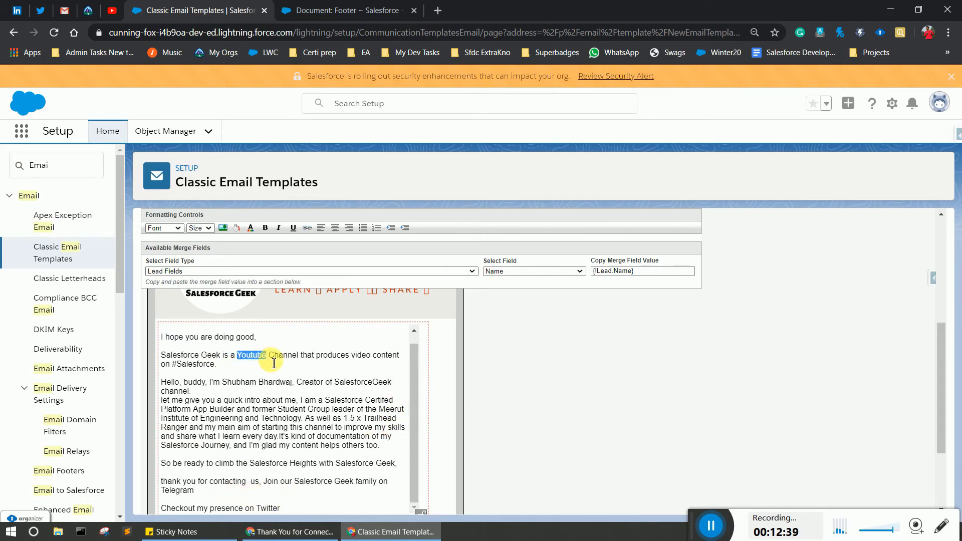
pyautogui.click(308, 229)
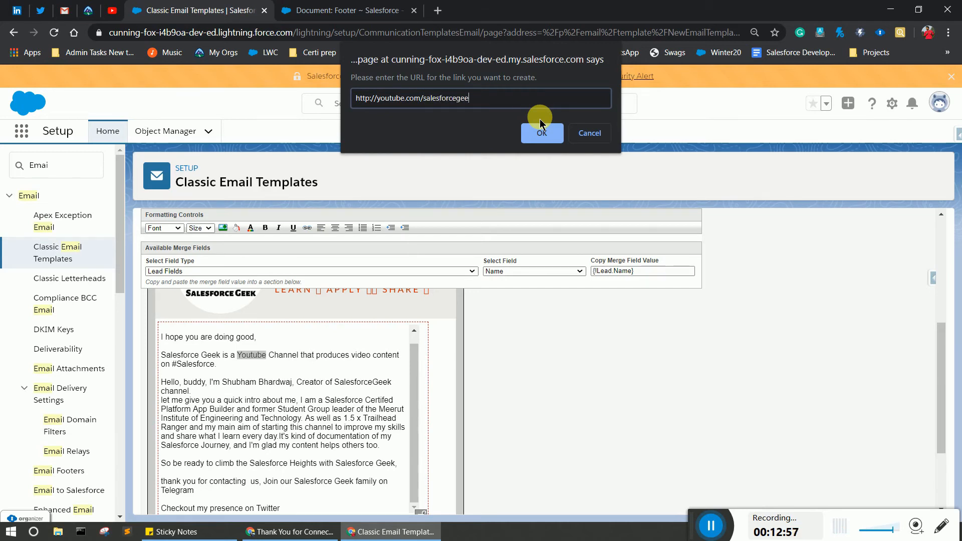
pyautogui.click(541, 131)
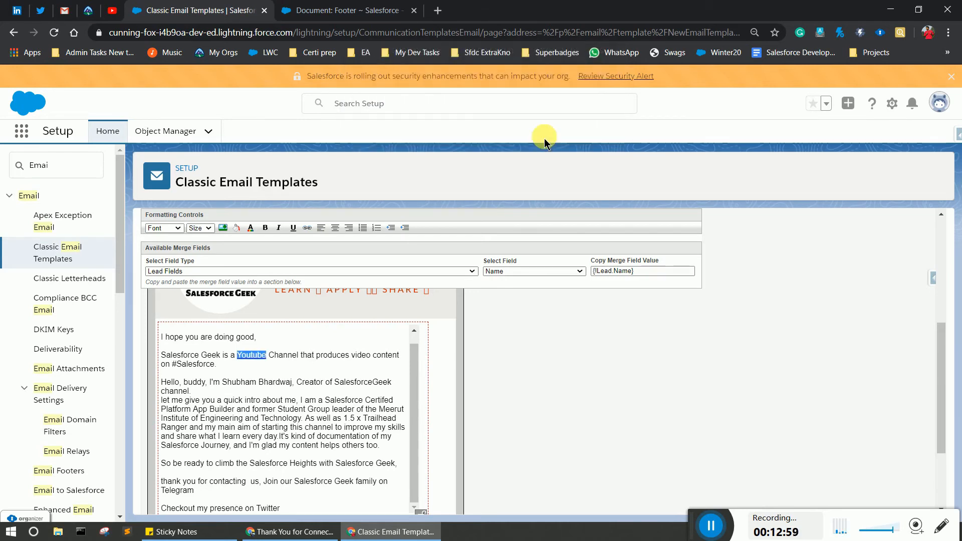
pyautogui.click(369, 375)
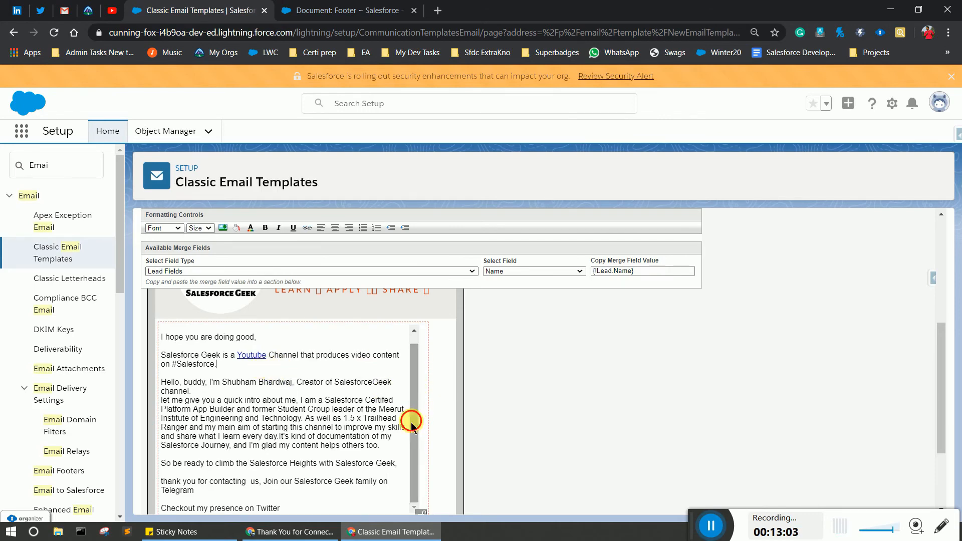
# Format the words "Salesforce Geek" at the start of the channel description in light blue and bold
pyautogui.scroll(-3, 291, 450)
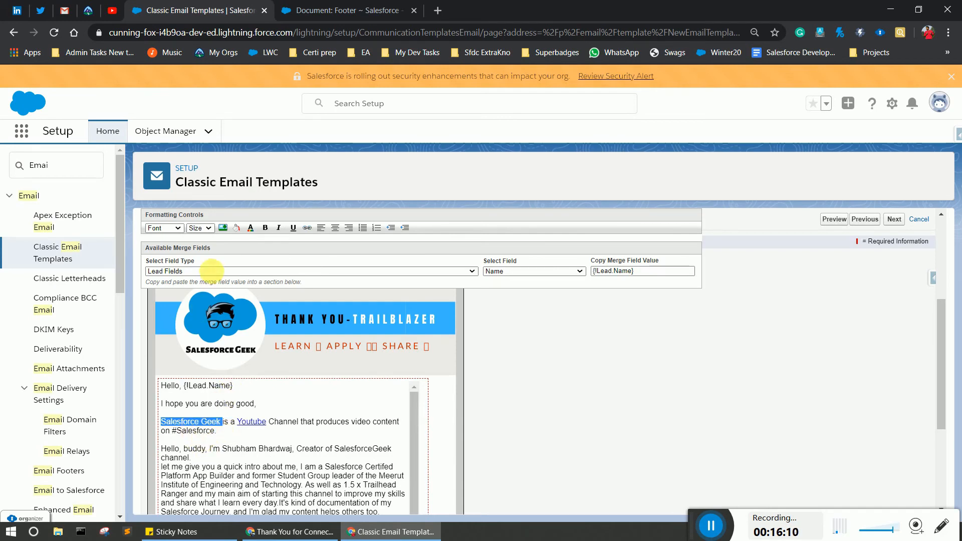
pyautogui.click(252, 229)
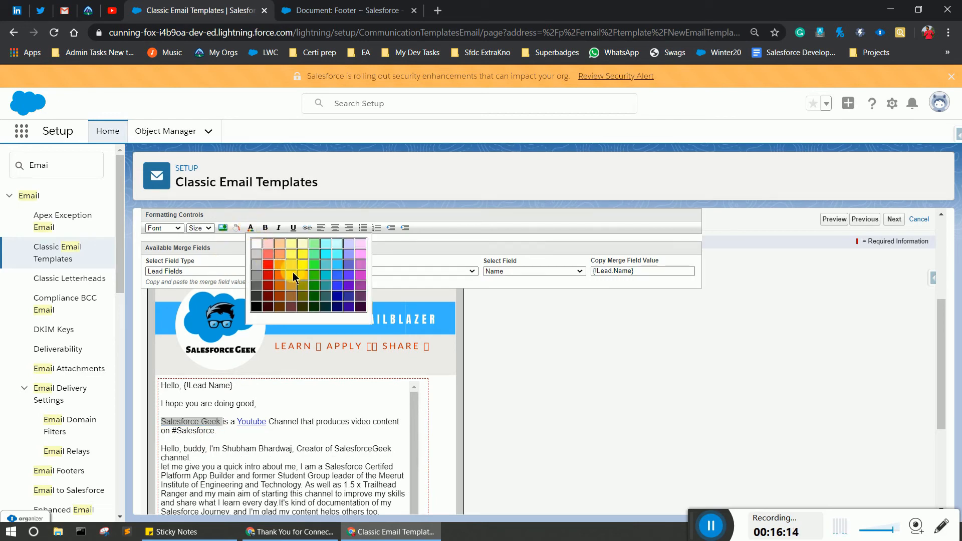
pyautogui.click(336, 264)
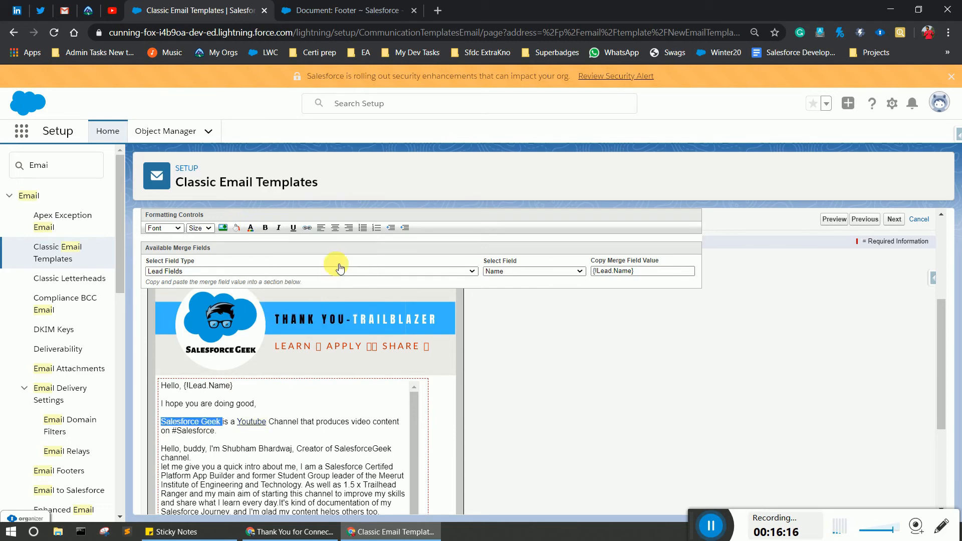
pyautogui.click(272, 415)
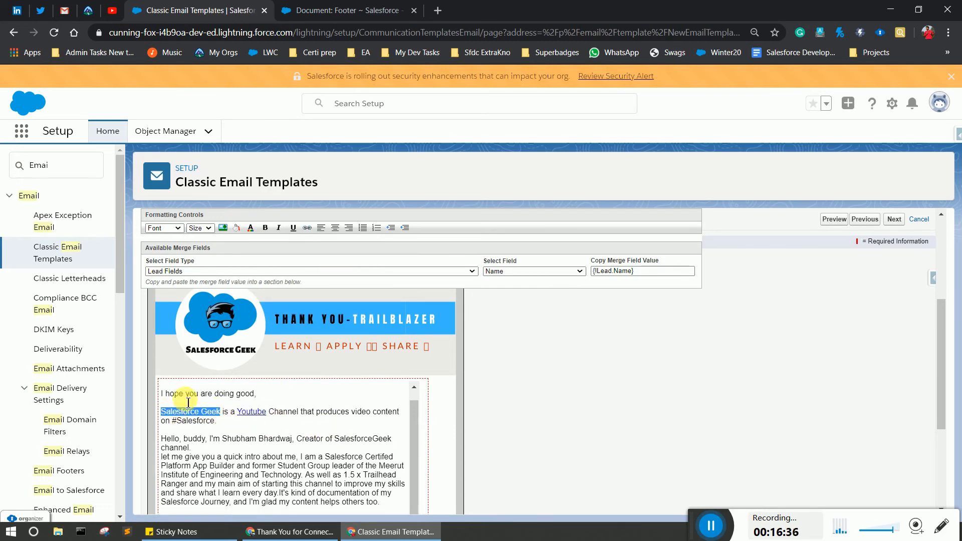
pyautogui.click(265, 227)
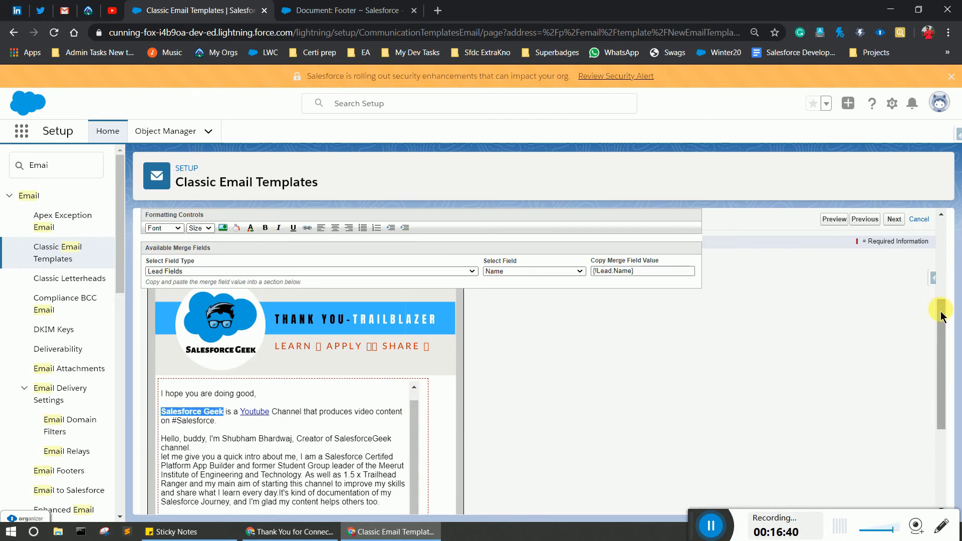
# Lock the email body section so it cannot be edited when an email is sent
pyautogui.moveTo(941, 316); pyautogui.dragTo(940, 386)
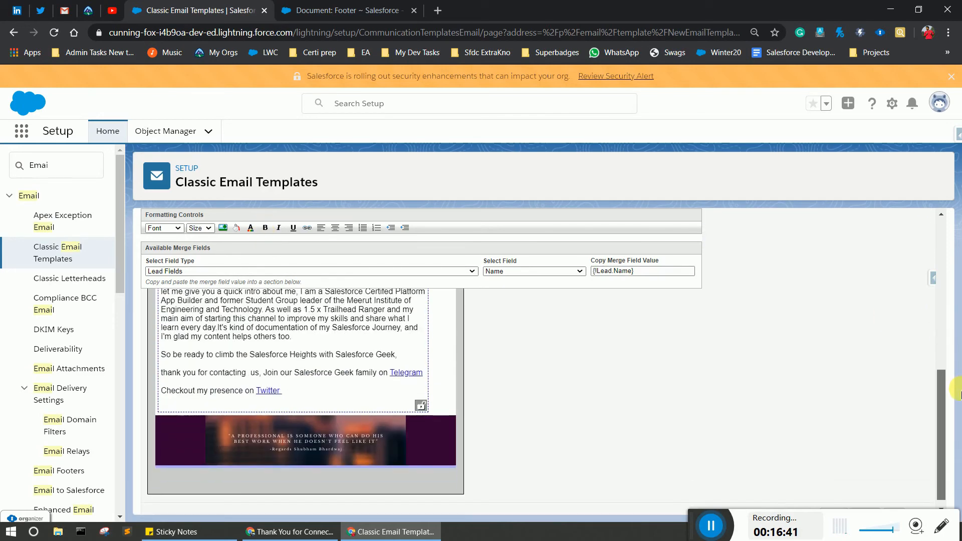
pyautogui.click(422, 407)
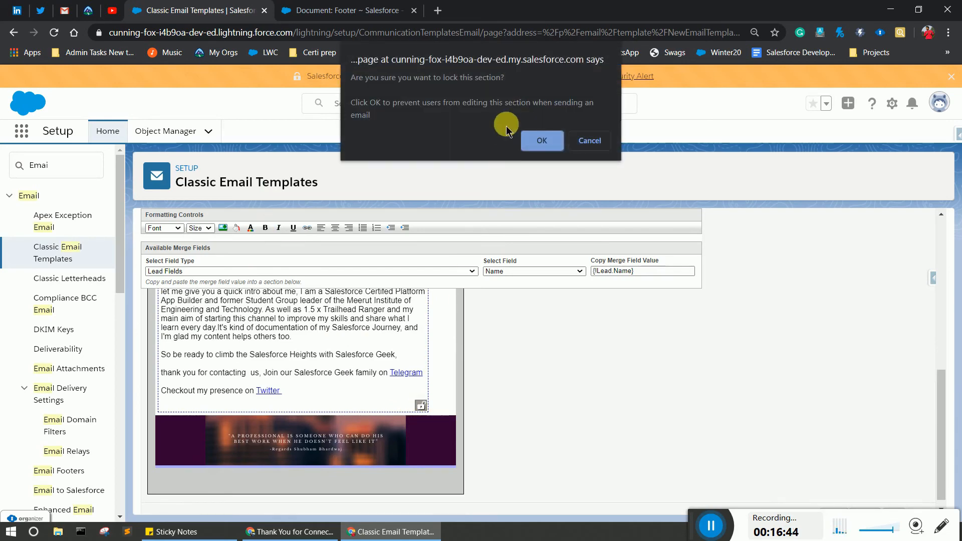
pyautogui.click(535, 140)
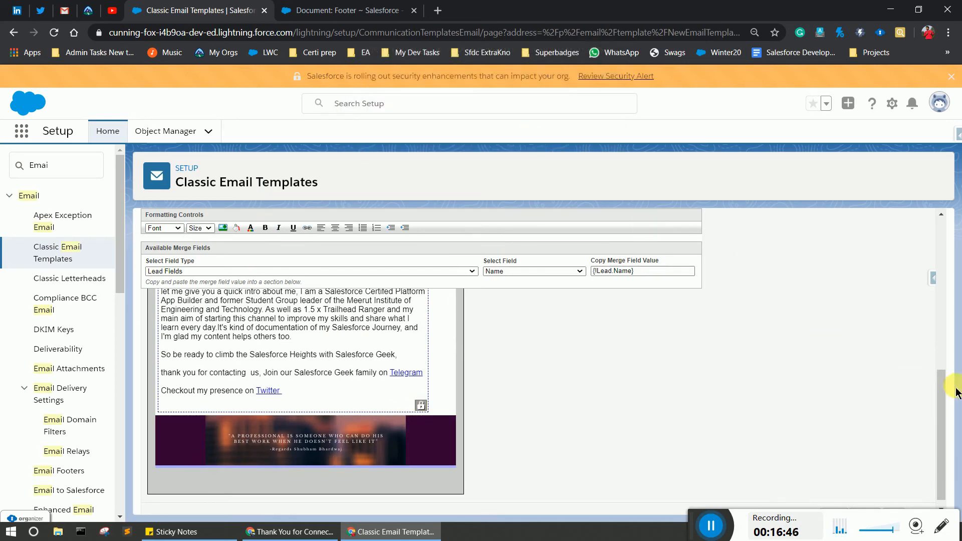
# Set the email subject to "Thank You for Connecting"
pyautogui.moveTo(942, 373); pyautogui.dragTo(936, 261)
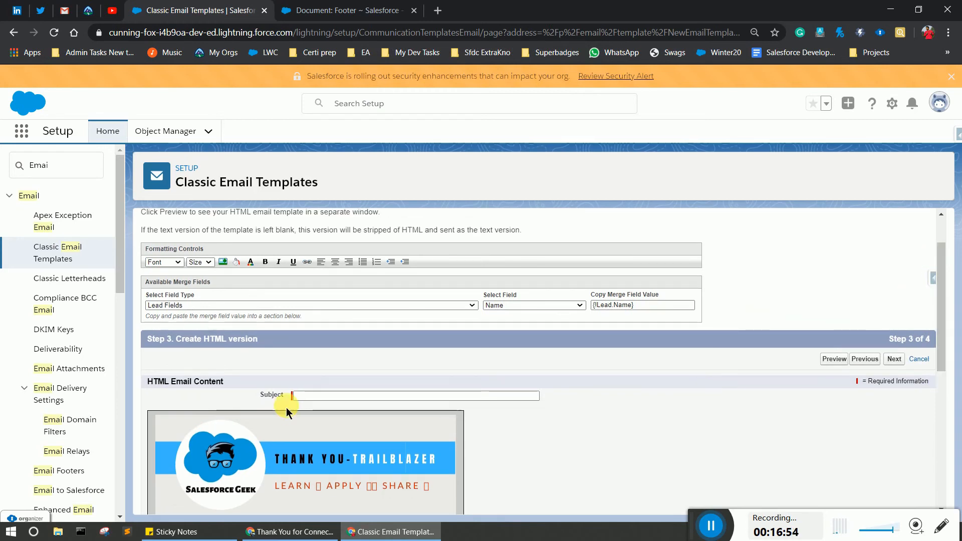
pyautogui.click(307, 396)
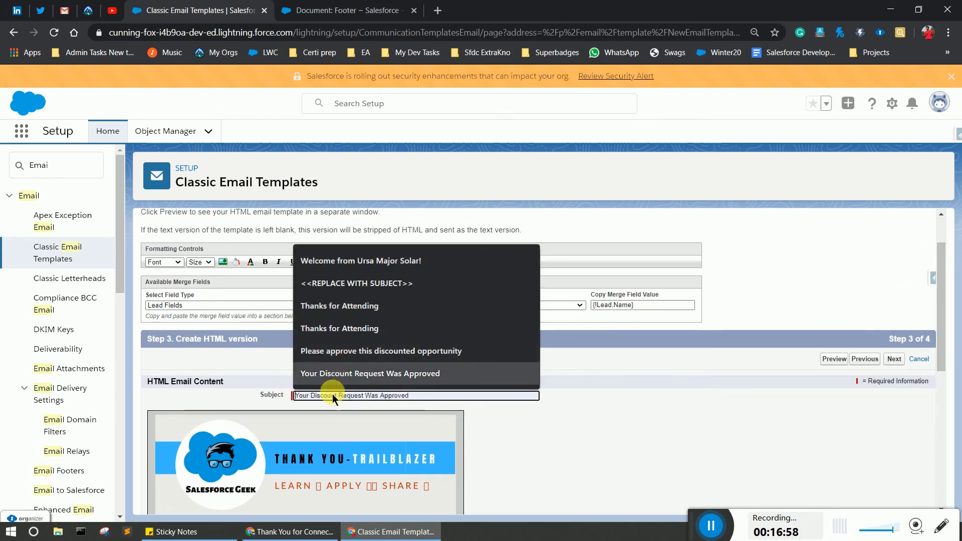
pyautogui.write('Thank You for Connecting')
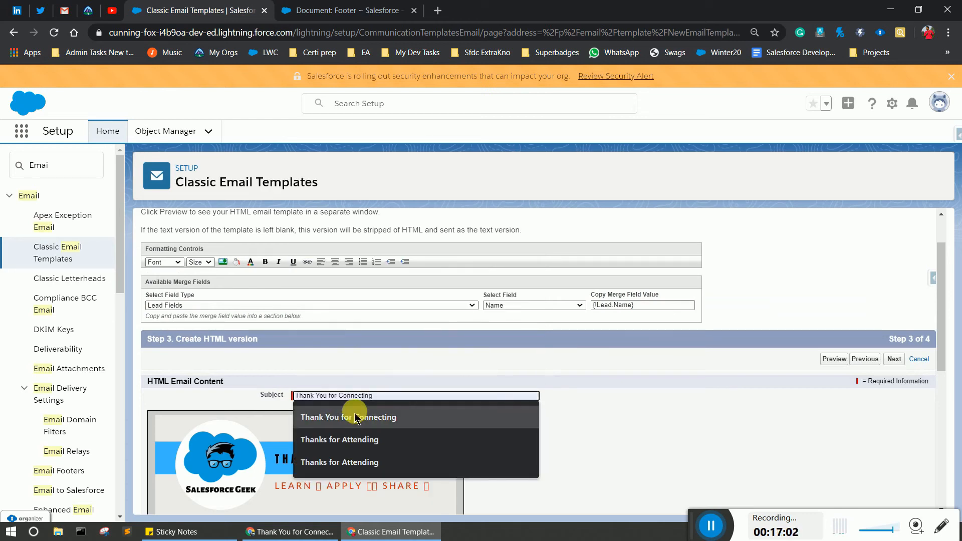
pyautogui.click(351, 417)
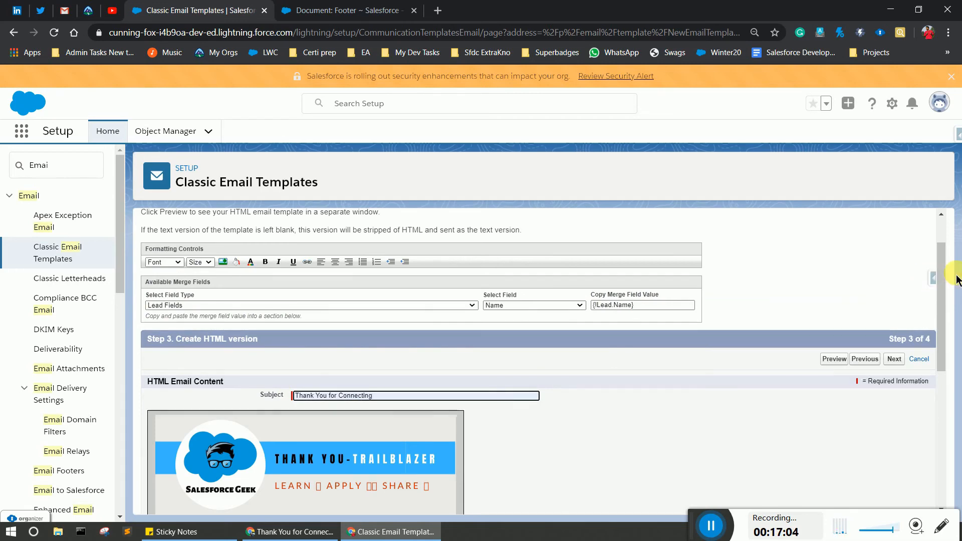
# Preview the HTML email template in a separate window, then return to the template editor
pyautogui.moveTo(941, 258); pyautogui.dragTo(935, 279)
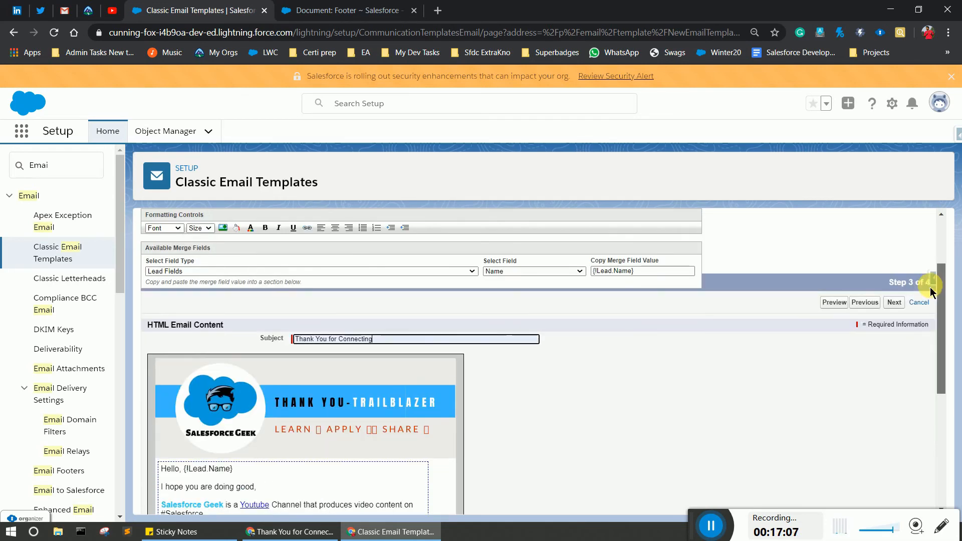
pyautogui.click(832, 303)
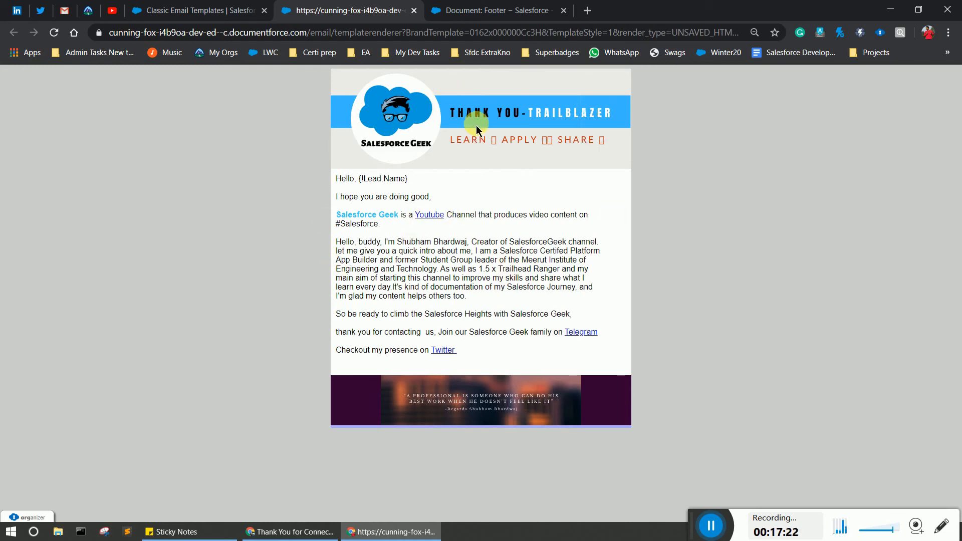
pyautogui.click(173, 10)
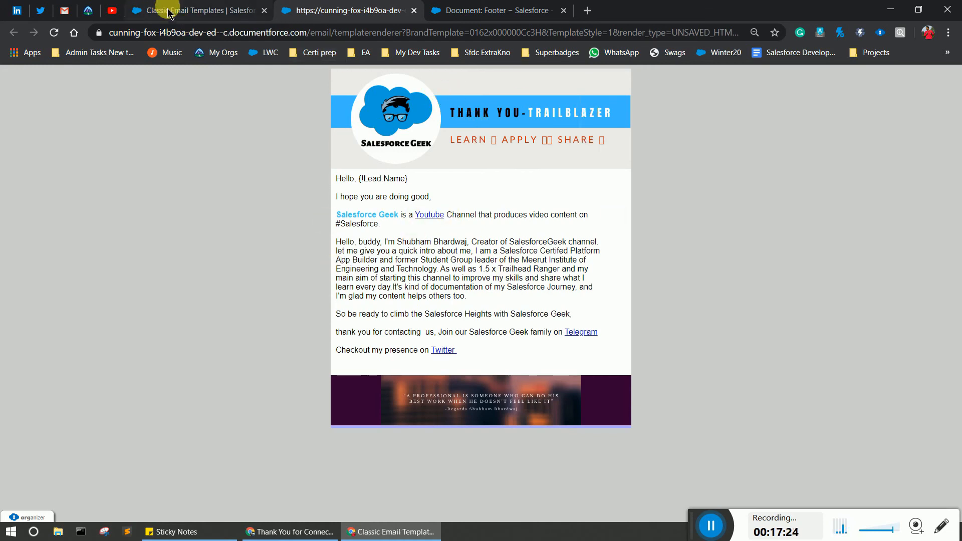
# Continue to the text-only version, fill its body with the text from the HTML version, and save the template
pyautogui.click(894, 303)
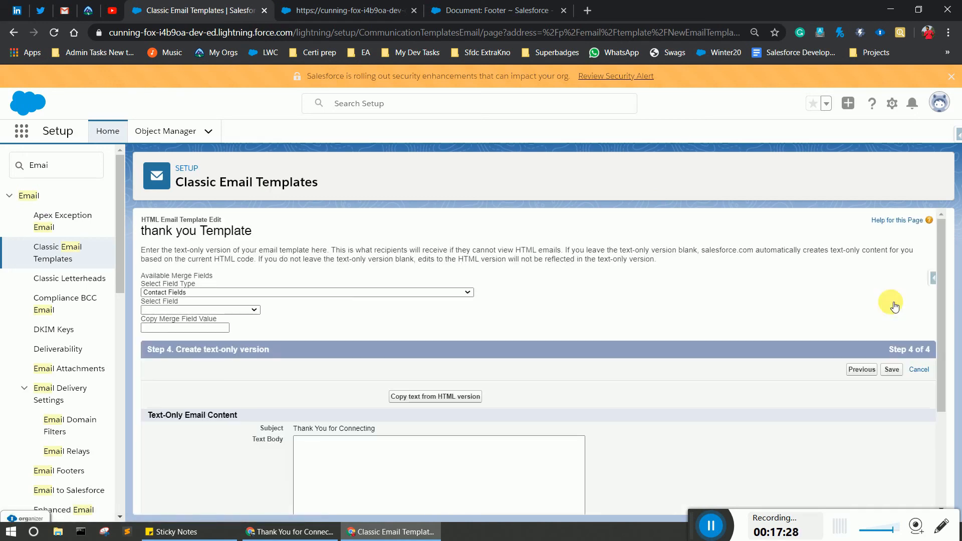
pyautogui.moveTo(939, 221); pyautogui.dragTo(945, 357)
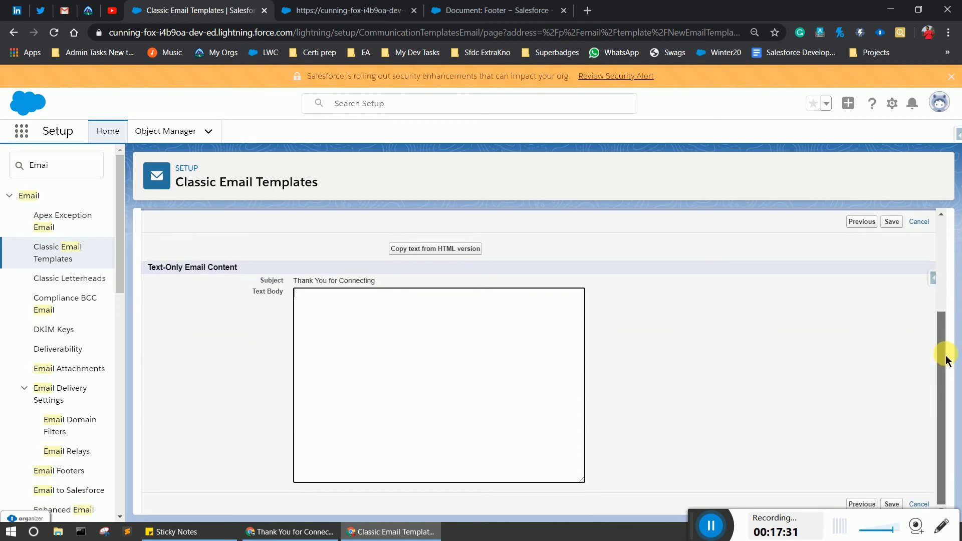
pyautogui.click(414, 254)
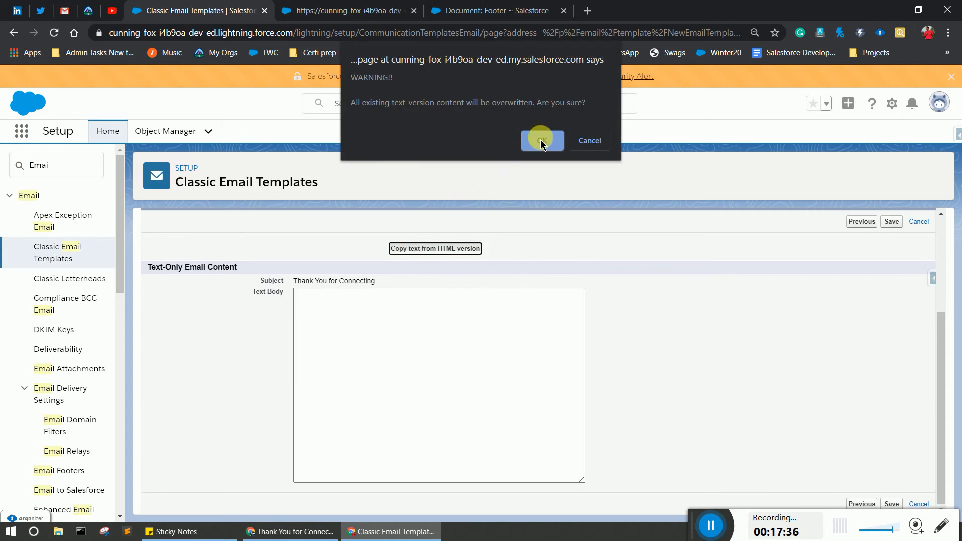
pyautogui.click(541, 140)
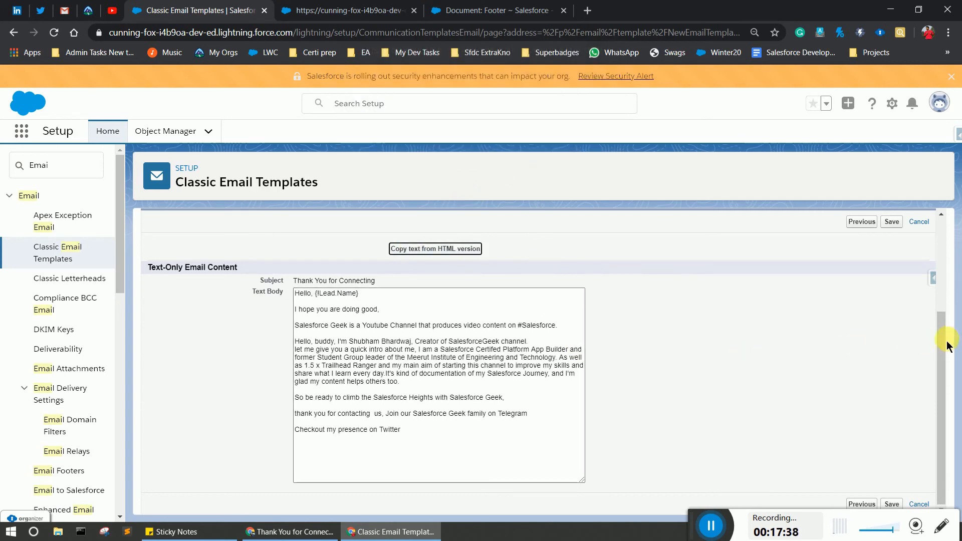
pyautogui.click(889, 223)
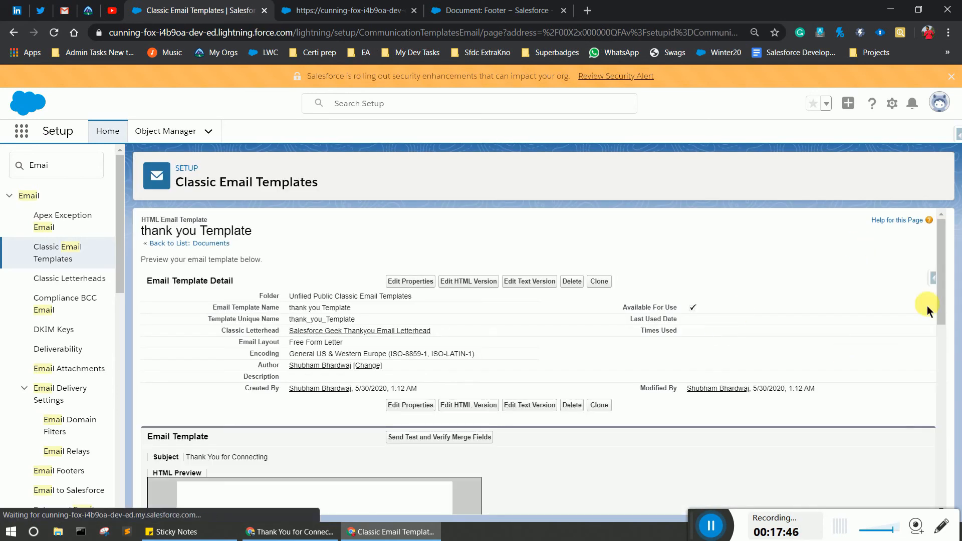
# Review the saved thank you Template's details, HTML preview and plain text preview
pyautogui.moveTo(940, 249); pyautogui.dragTo(942, 368)
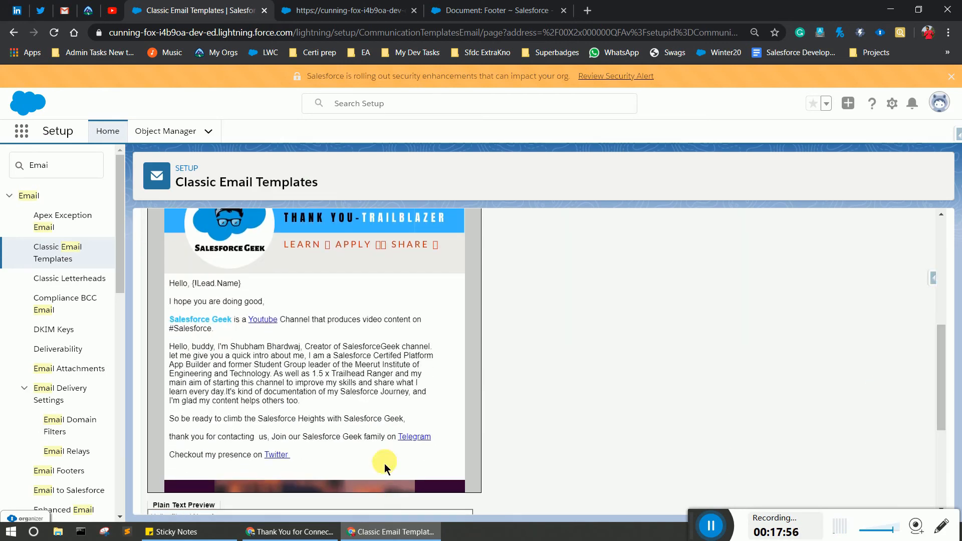
pyautogui.scroll(-2, 400, 396)
pyautogui.scroll(-3, 400, 396)
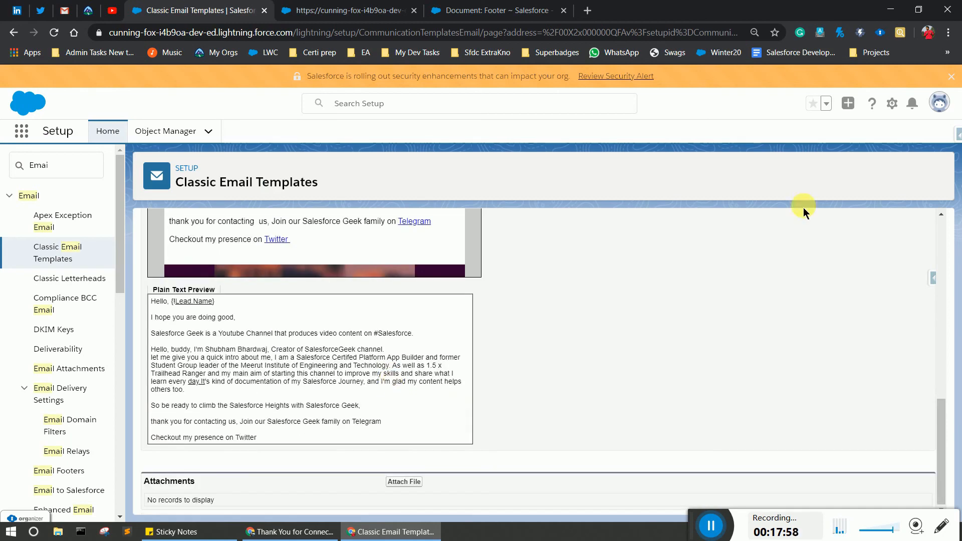
pyautogui.moveTo(945, 423); pyautogui.dragTo(938, 254)
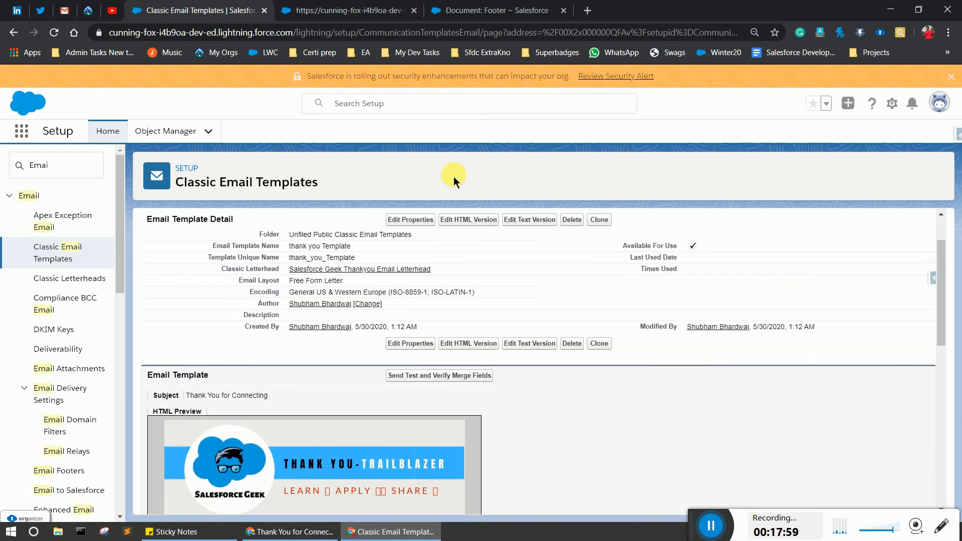
# Check the rendered HTML email preview, then open salesforcegeek.in in a new browser tab and go to the First Name field of its Contact Me form
pyautogui.click(317, 10)
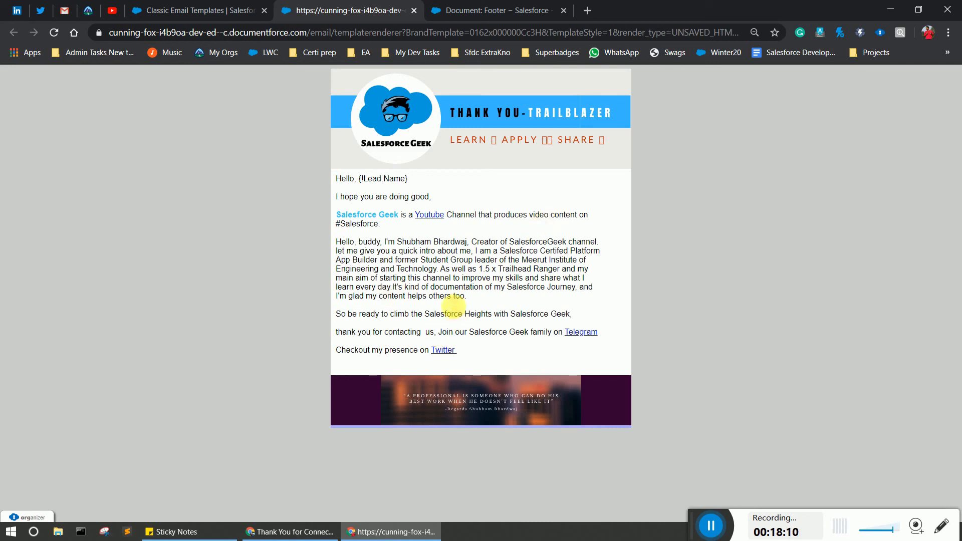
pyautogui.click(587, 11)
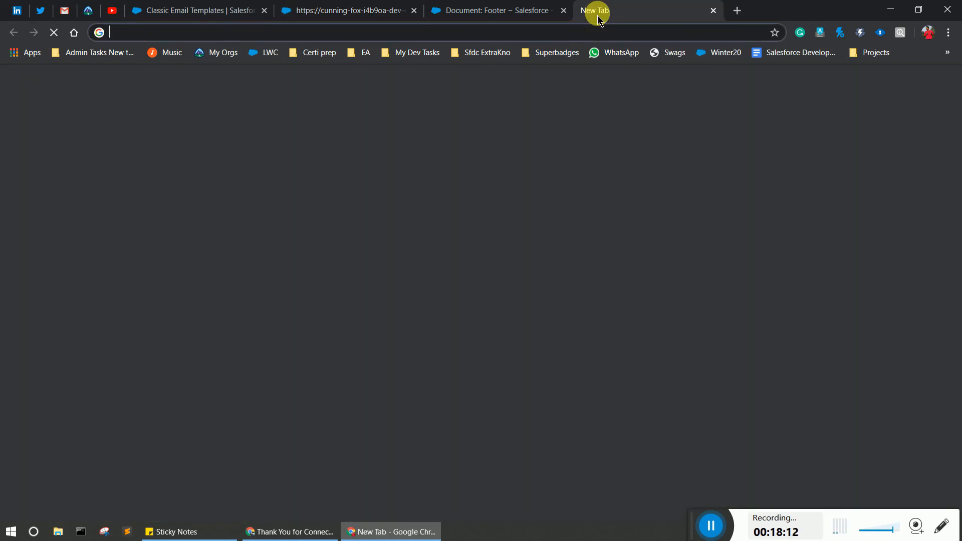
pyautogui.write('salesforce')
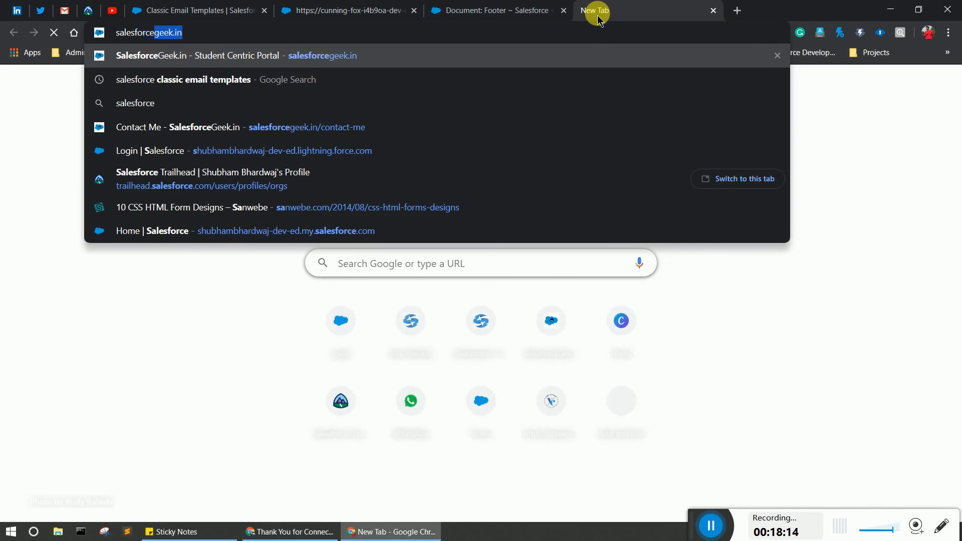
pyautogui.press('Return')
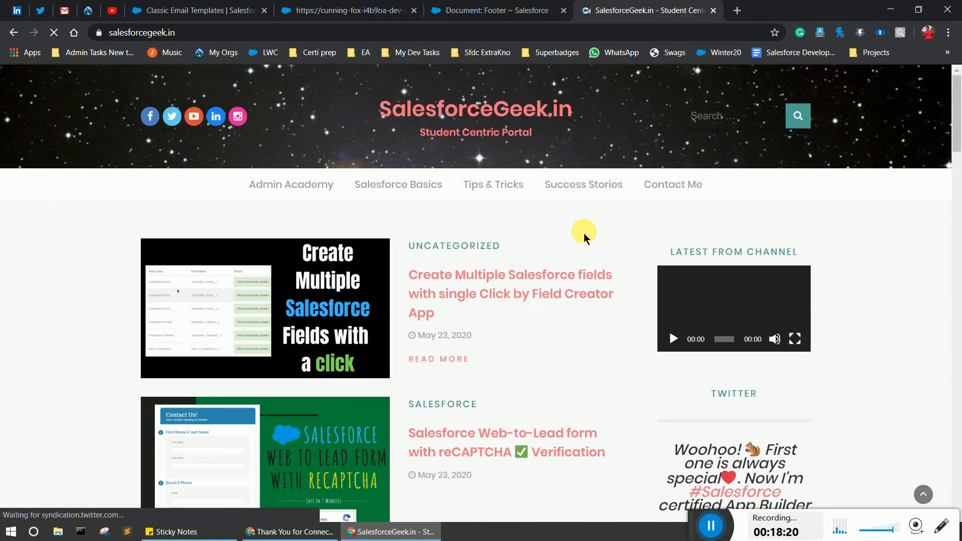
pyautogui.click(674, 188)
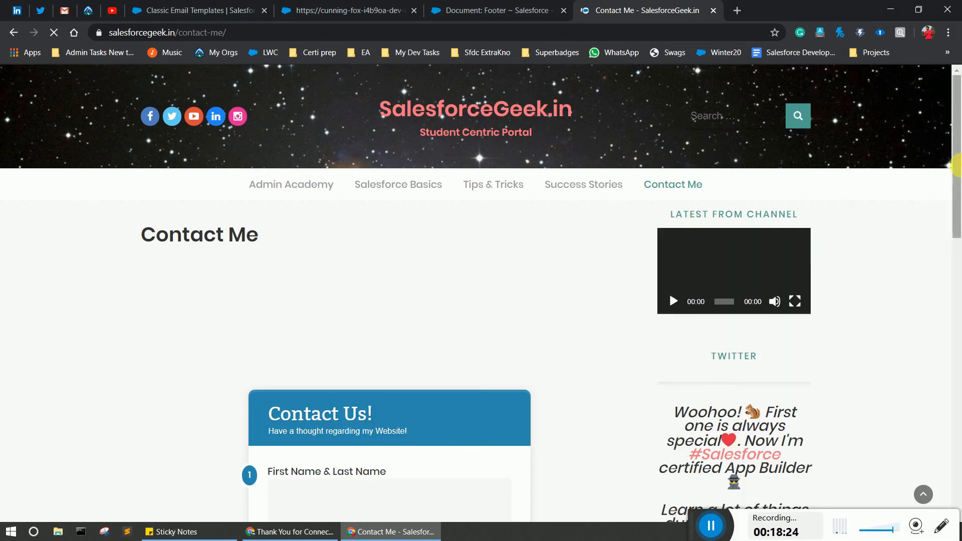
pyautogui.moveTo(956, 169); pyautogui.dragTo(957, 304)
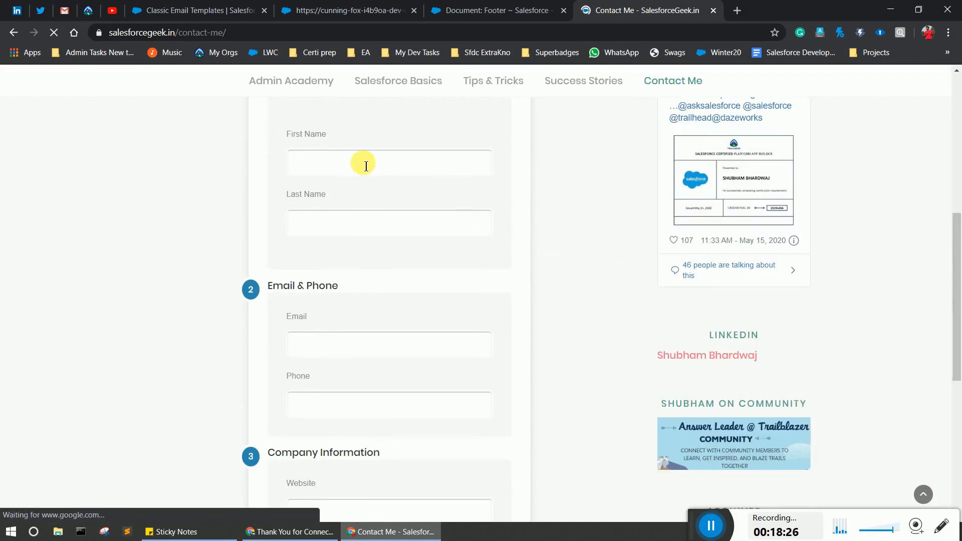
pyautogui.click(333, 164)
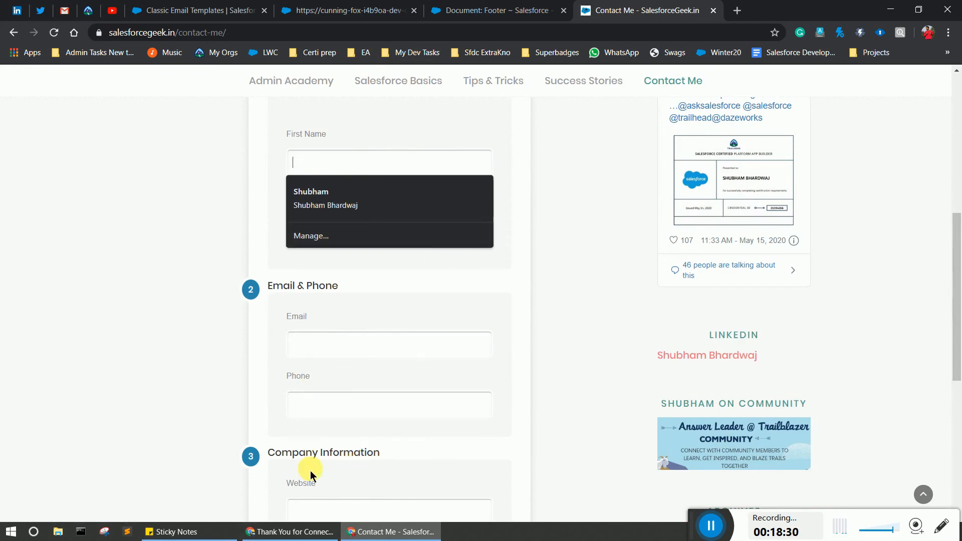
# Switch to the Gmail window and review the header, personalized greeting and body of the received "Thank You for Connecting" email
pyautogui.click(290, 531)
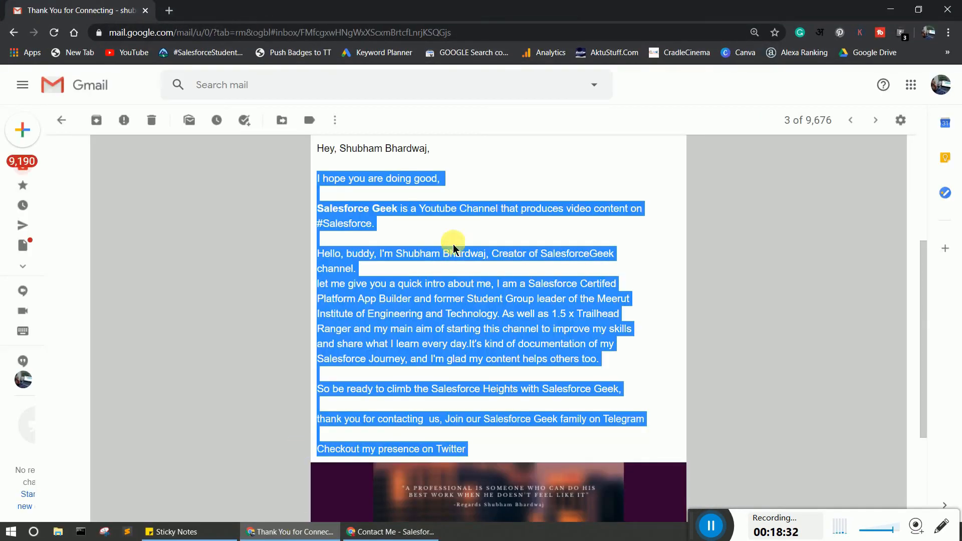
pyautogui.click(852, 246)
pyautogui.moveTo(918, 307); pyautogui.dragTo(920, 254)
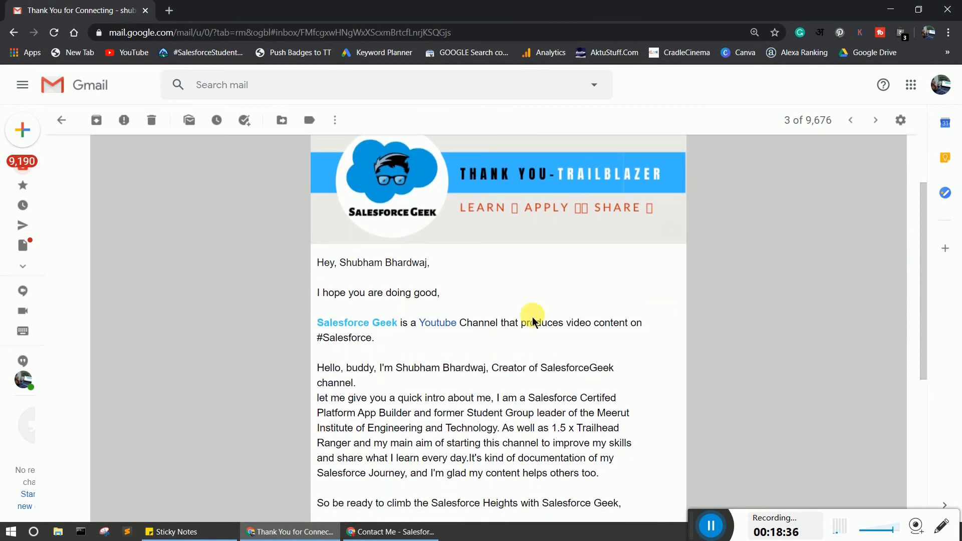
pyautogui.moveTo(359, 271); pyautogui.dragTo(444, 274)
pyautogui.click(437, 272)
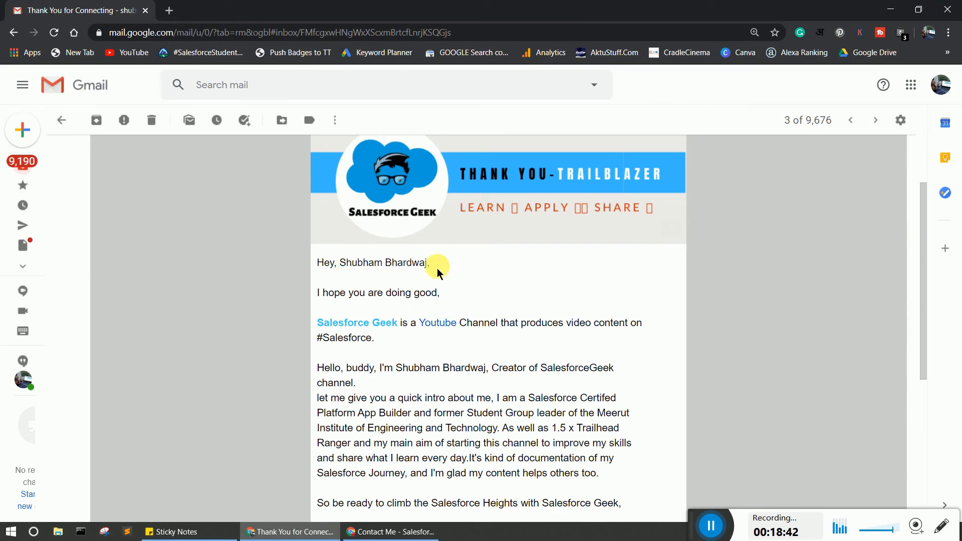
# Minimize the Gmail window and return to the Contact Me form in the other browser window
pyautogui.click(890, 9)
pyautogui.click(360, 174)
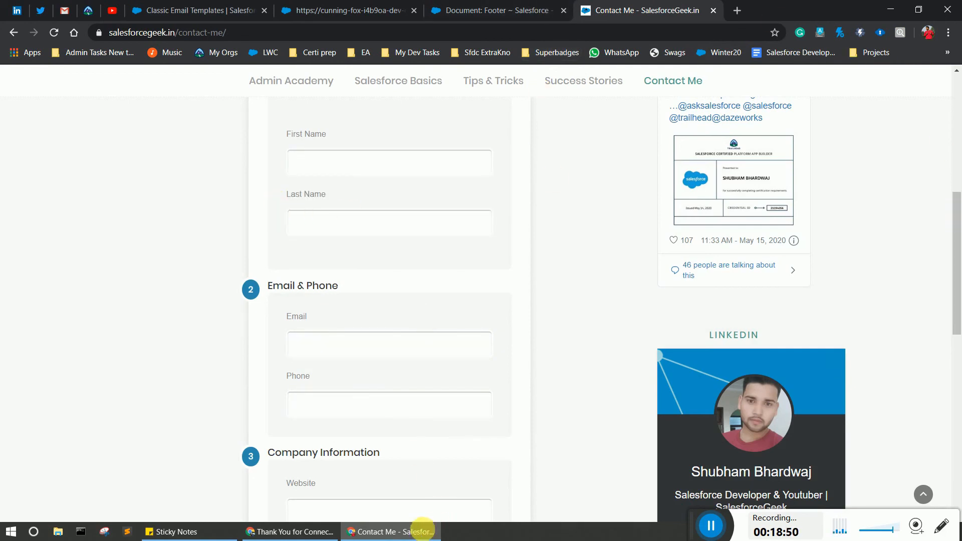
pyautogui.click(359, 532)
pyautogui.click(358, 534)
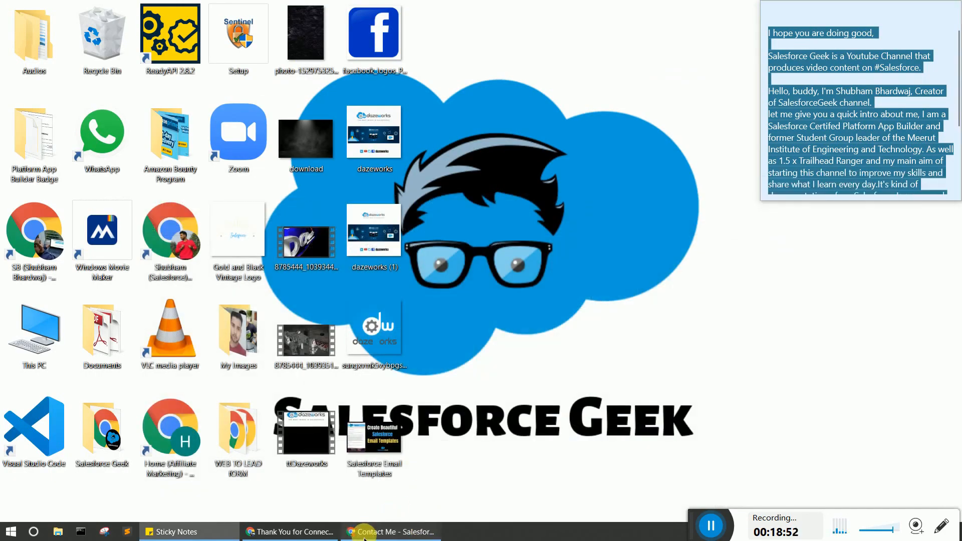